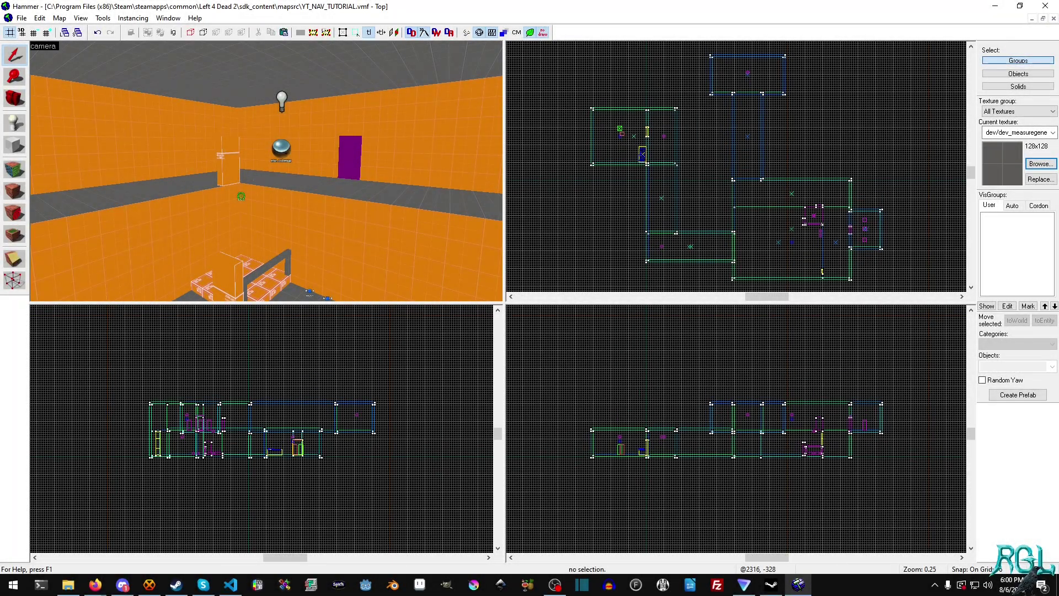
Apply the tools/toolsskybox texture to all six faces of the large room's ceiling brush
left_click(749, 6)
left_click(12, 167)
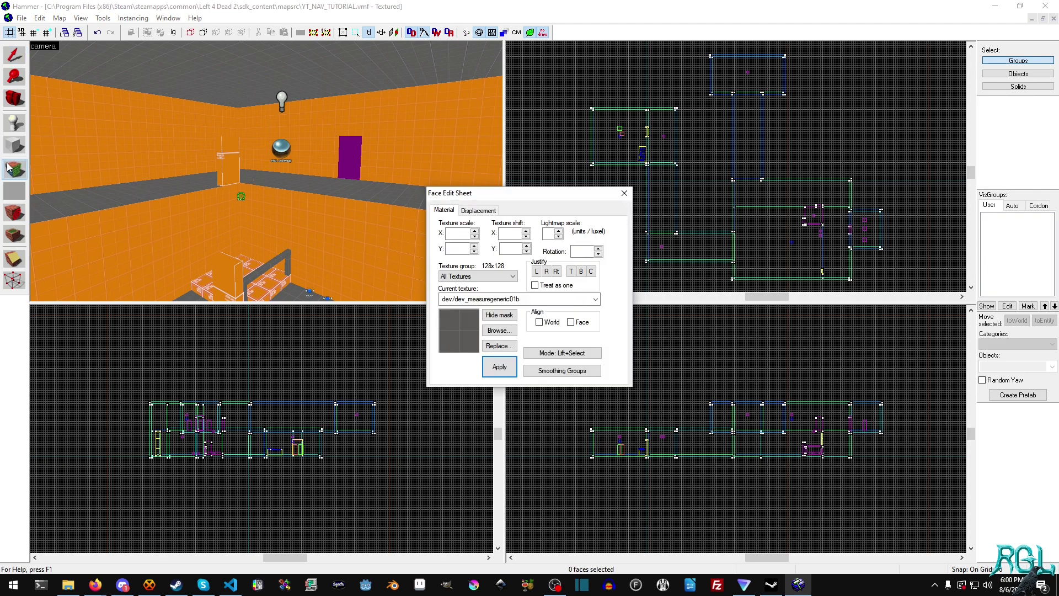
left_click_drag(442, 192, 483, 189)
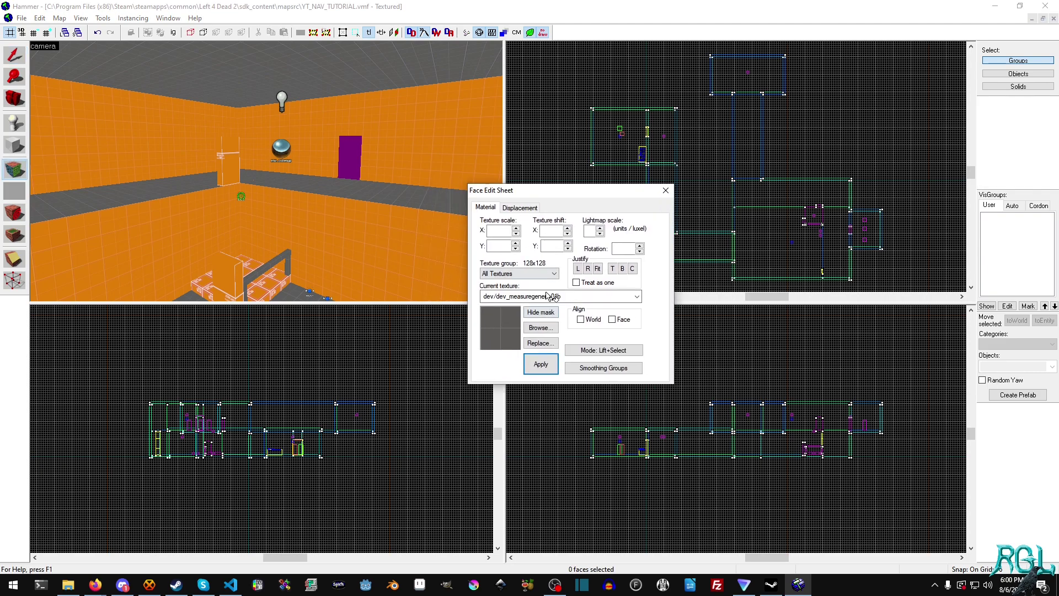
left_click(333, 70)
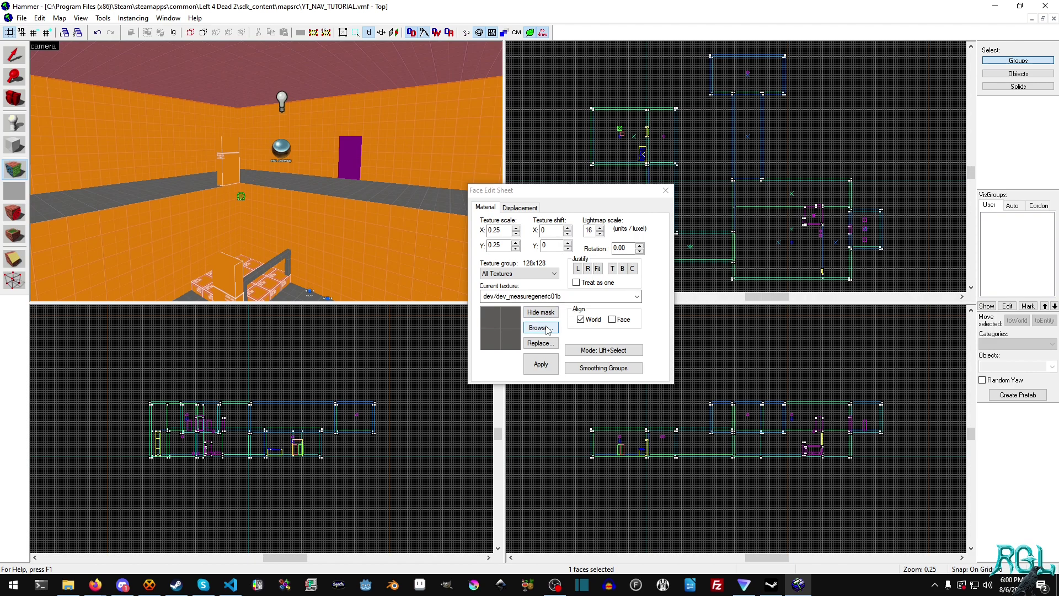
left_click(15, 54)
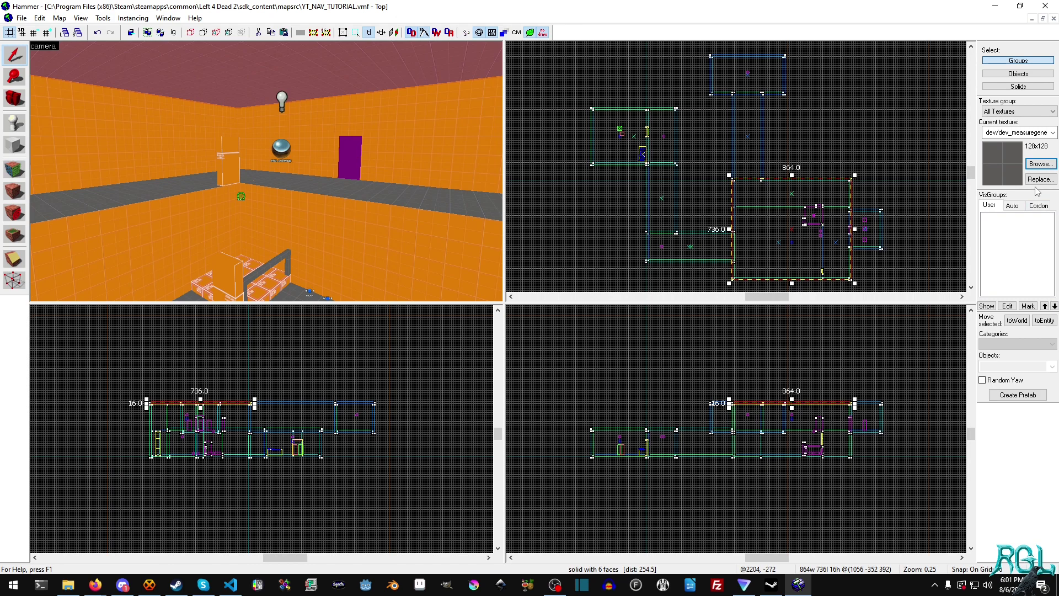
left_click(14, 171)
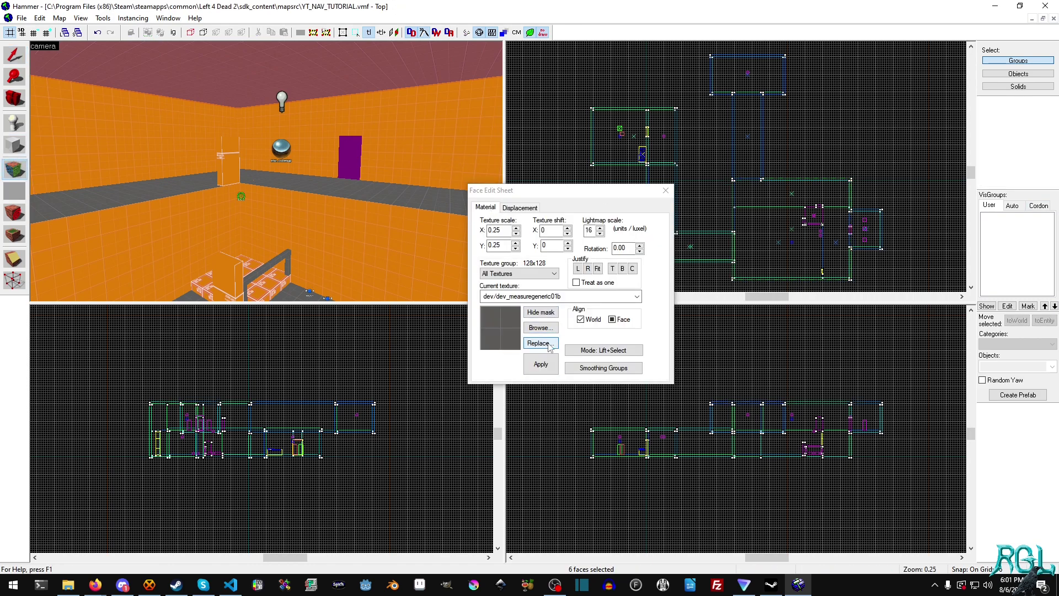
left_click(539, 328)
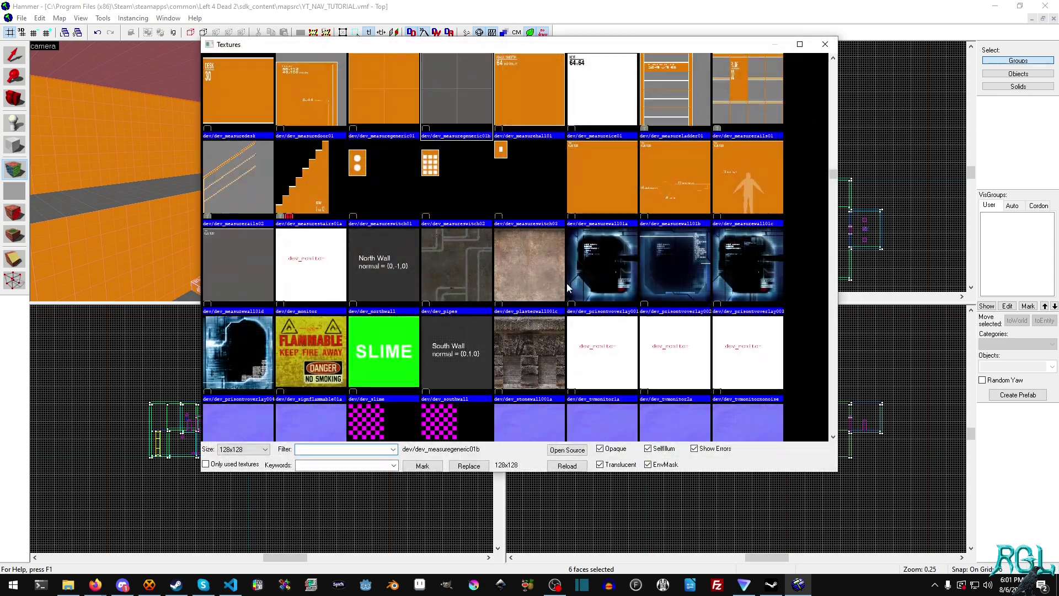
type("skybox")
scroll(566, 234, "down", 15)
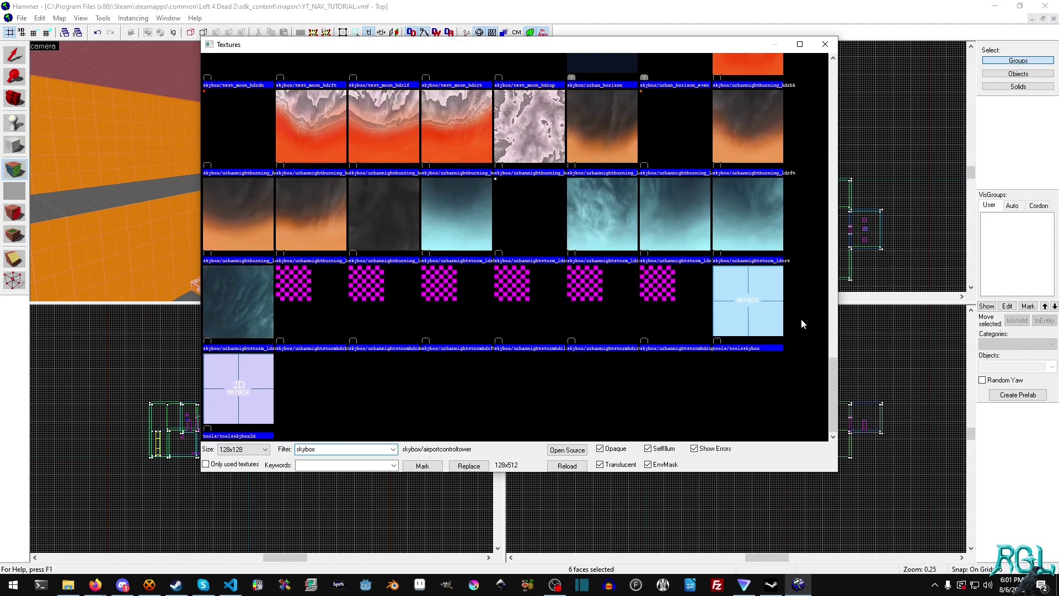
double_click(748, 300)
left_click(542, 365)
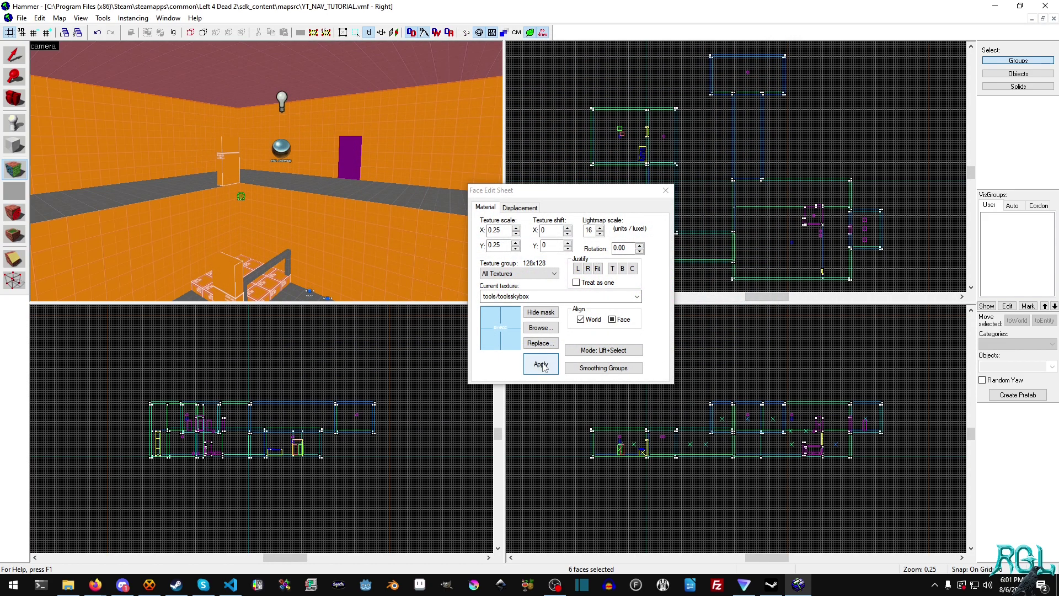
left_click(666, 190)
Inspect the large room's skybox ceiling from outside and from inside in the 3D view
left_click_drag(372, 150, 267, 172)
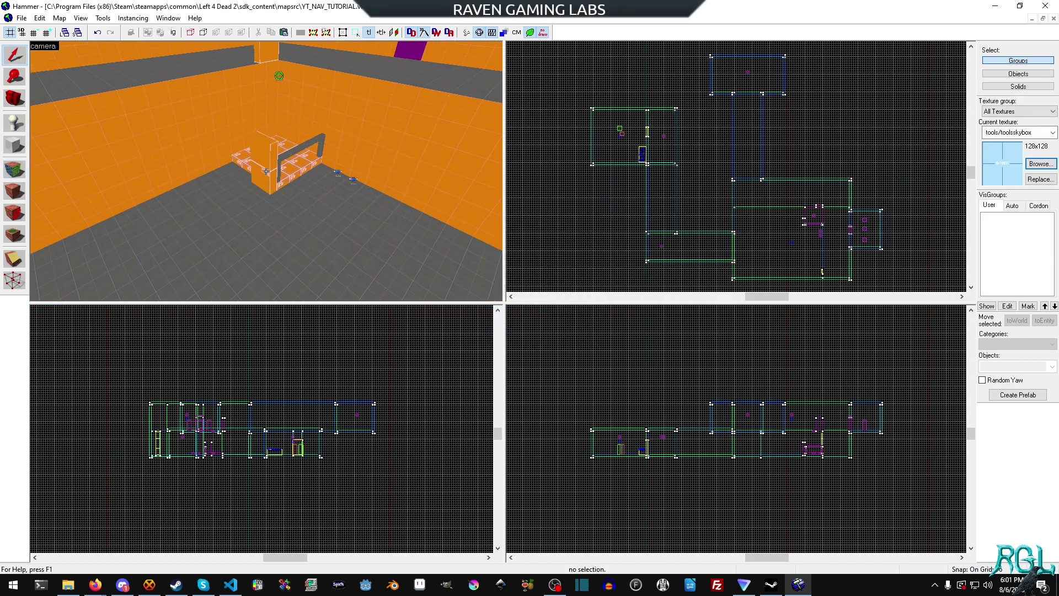
key("s")
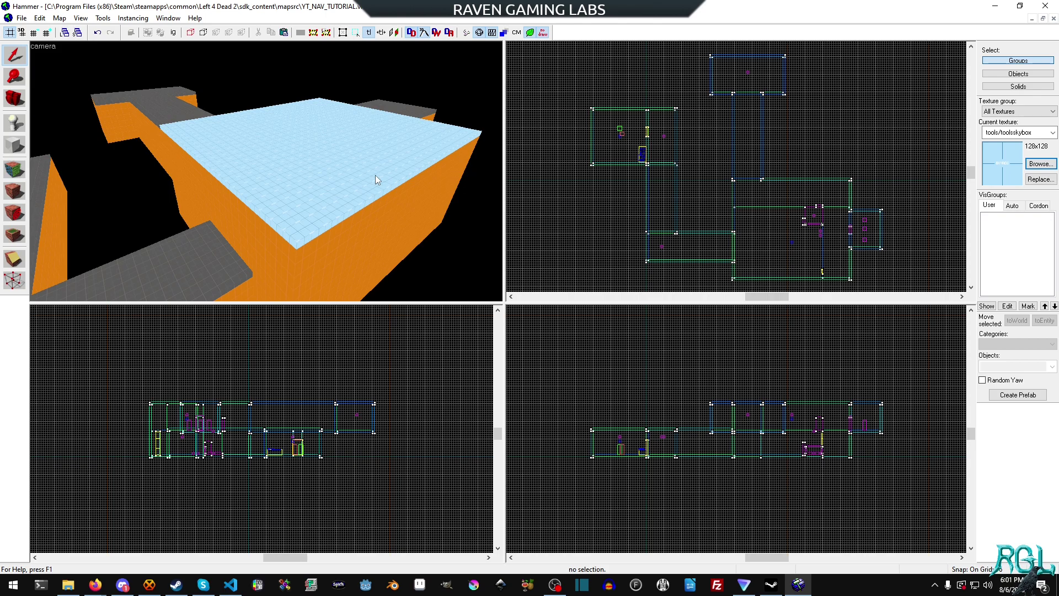
key("z")
key("w")
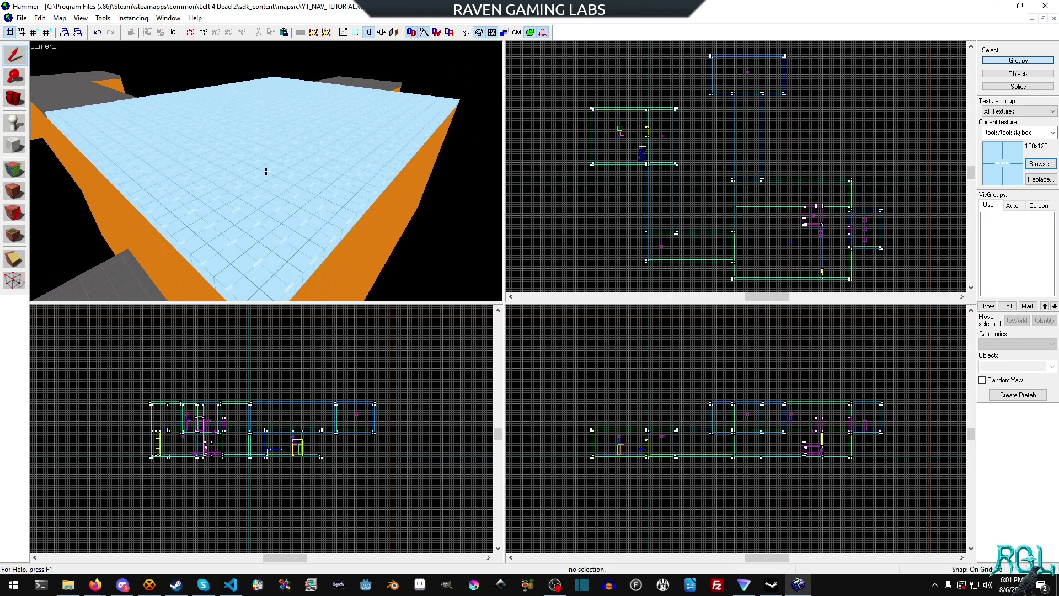
key("s")
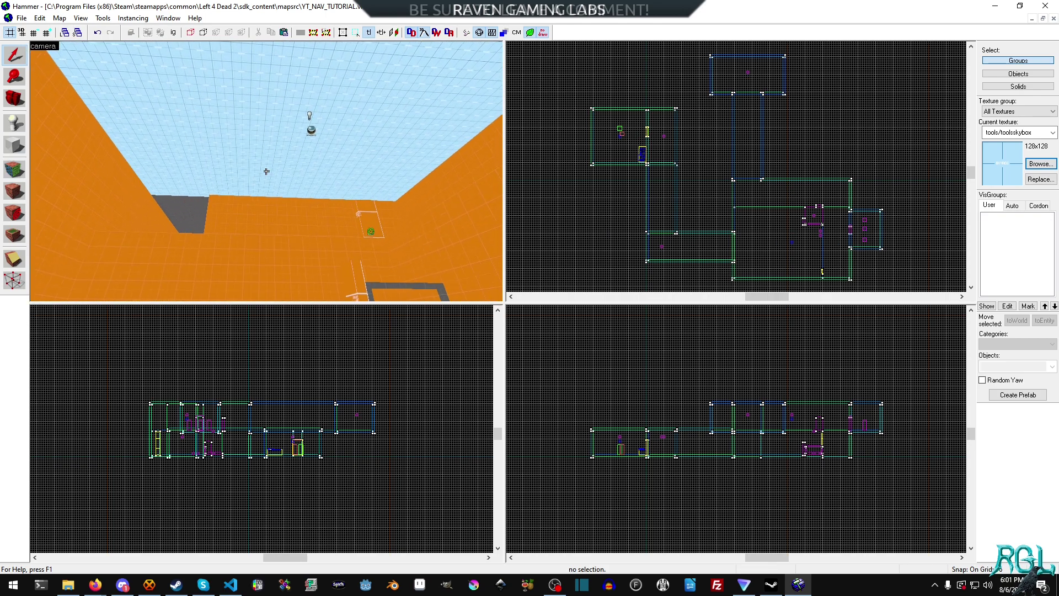
key("w")
key("s")
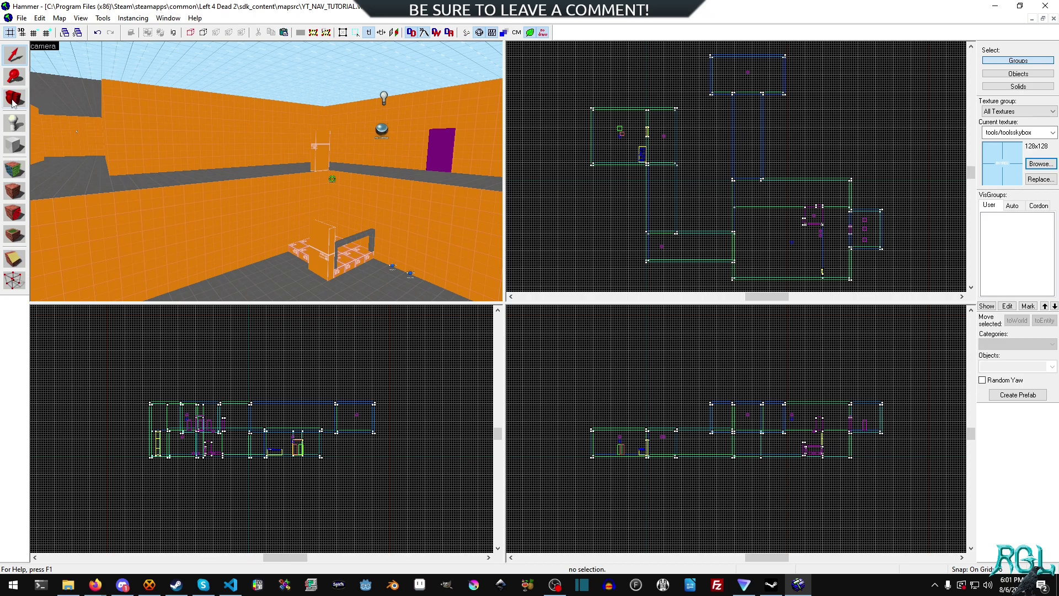
Prepare to draw a new block brush with tools/toolstrigger as its texture
left_click(14, 145)
left_click(1033, 161)
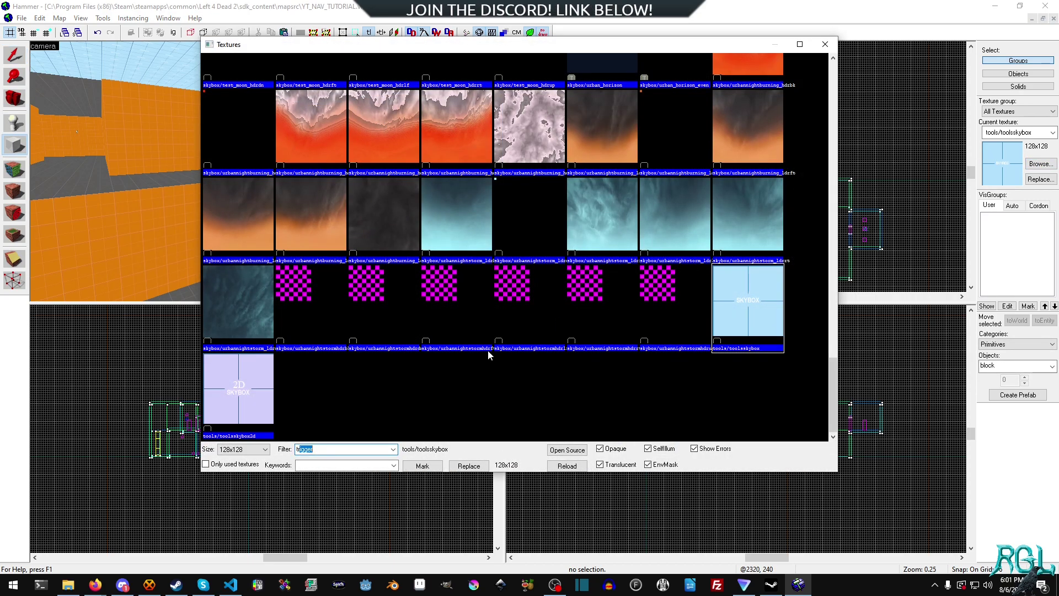
type("trigger")
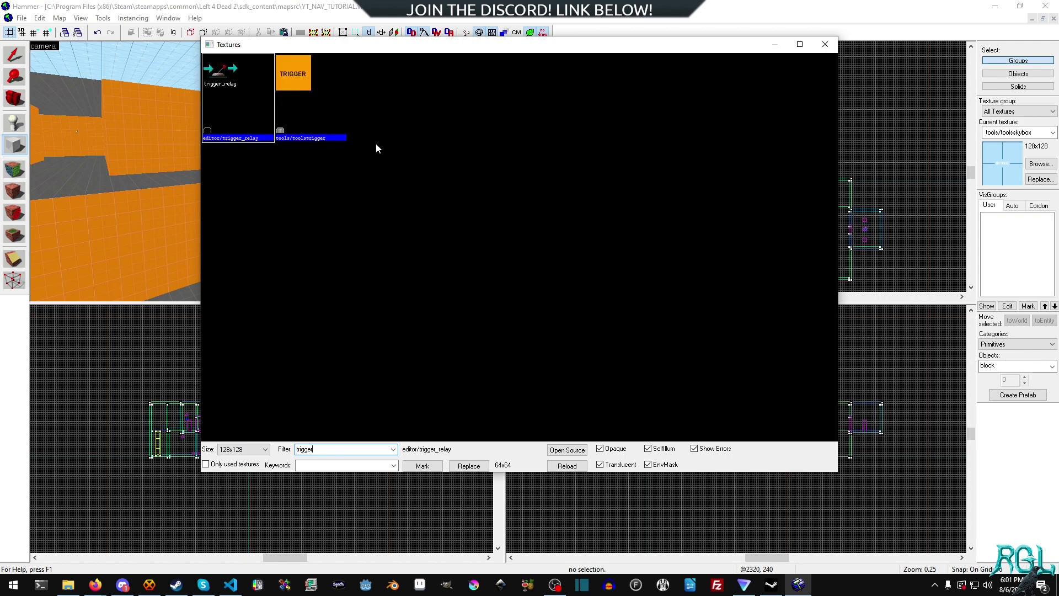
double_click(332, 86)
Draw a block about 3840 by 2880 units around the whole map and stretch its height to about 960 units
scroll(713, 211, "down", 5)
left_click_drag(626, 117, 786, 235)
scroll(827, 267, "up", 3)
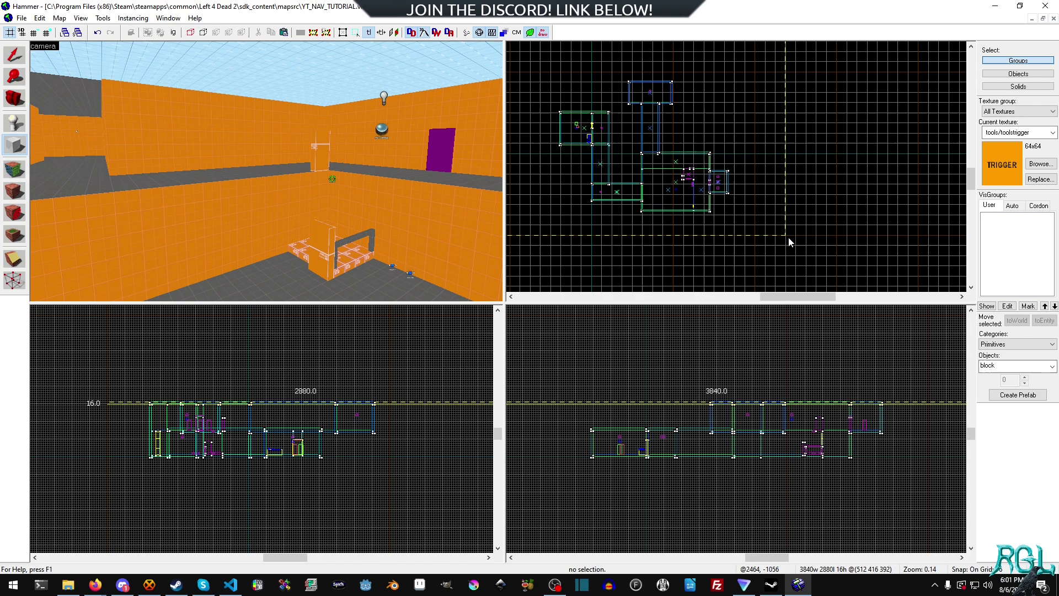
left_click_drag(717, 407, 717, 499)
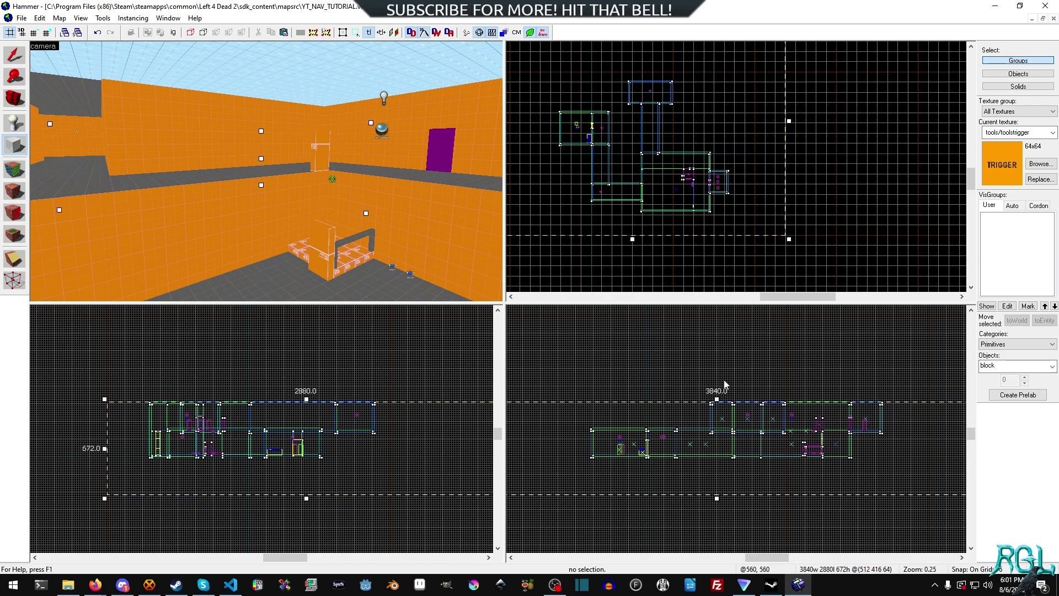
left_click_drag(720, 400, 717, 359)
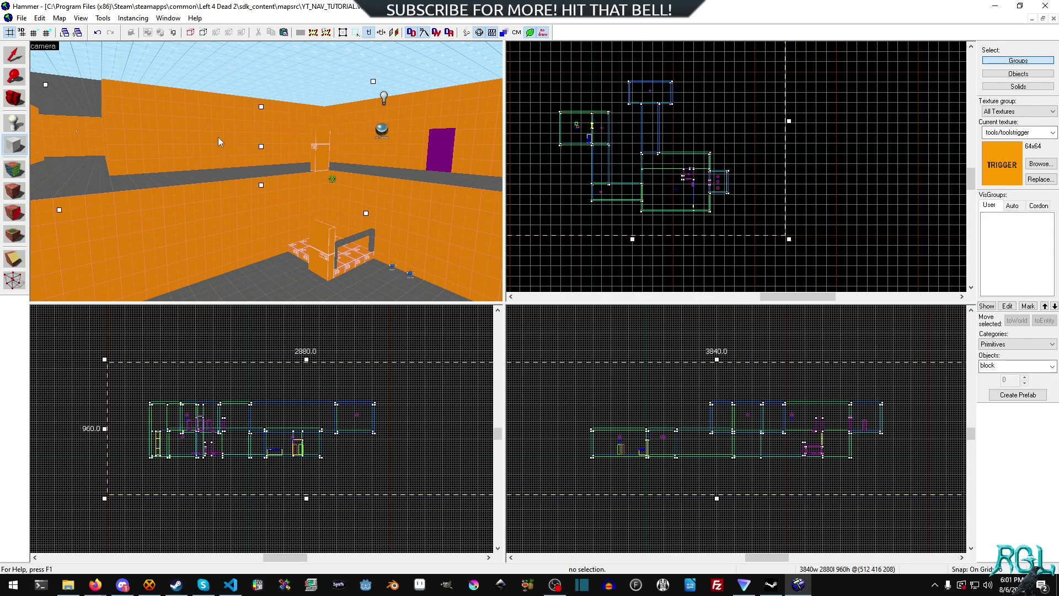
Shrink the block's footprint to about 2624 by 1824 units so it closely surrounds the map, and create the brush
key("z")
key("s")
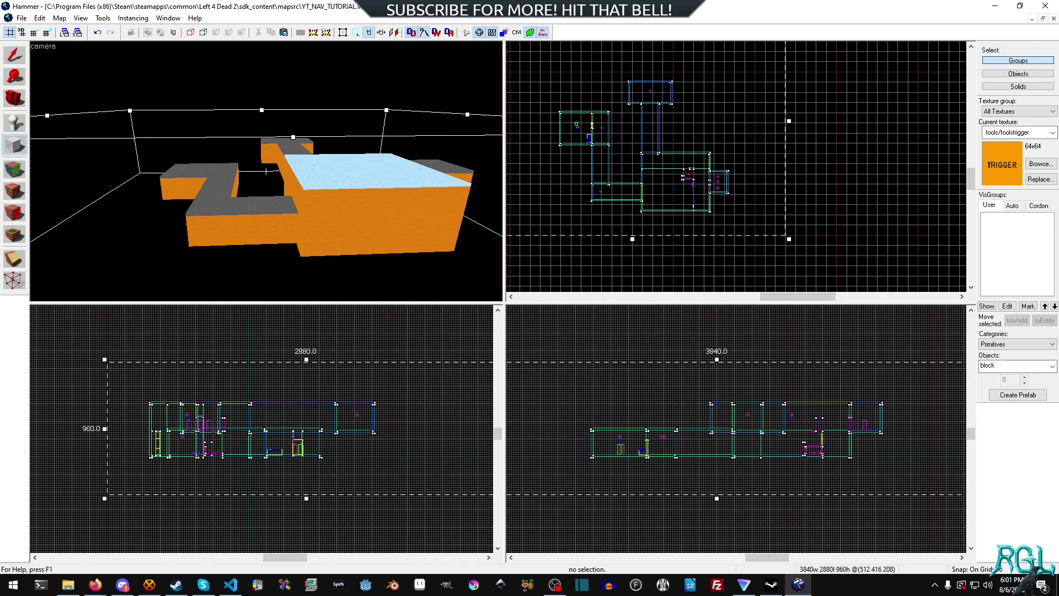
key("z")
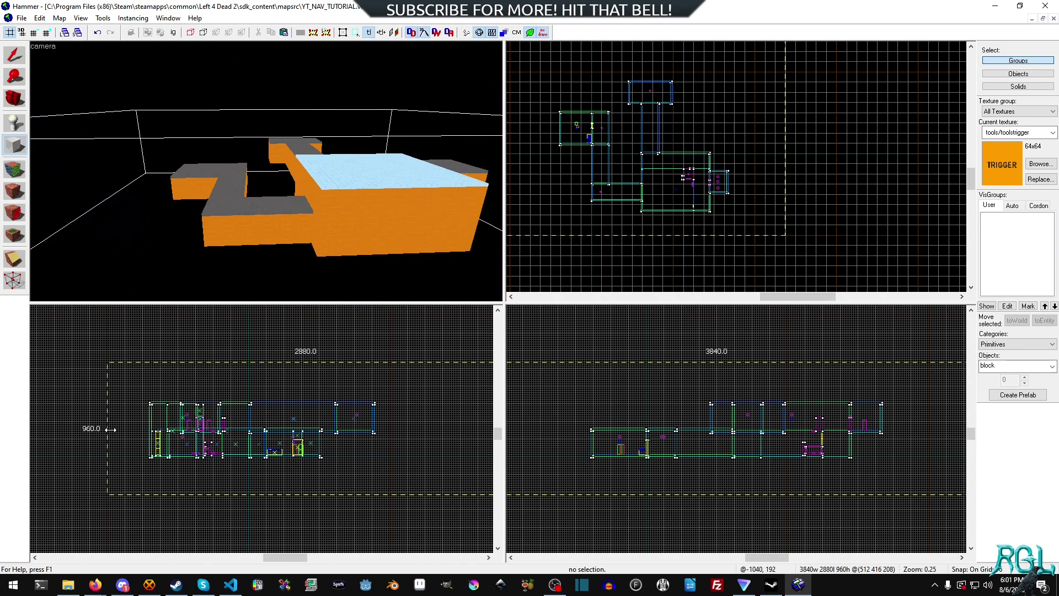
left_click_drag(104, 428, 141, 428)
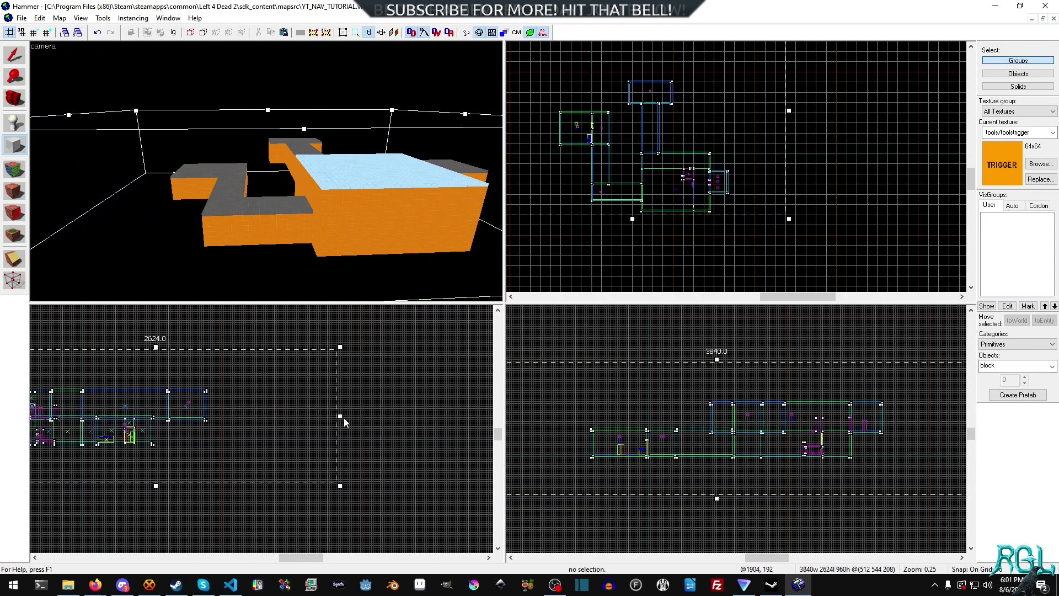
left_click_drag(336, 419, 223, 418)
middle_click_drag(526, 147, 595, 163)
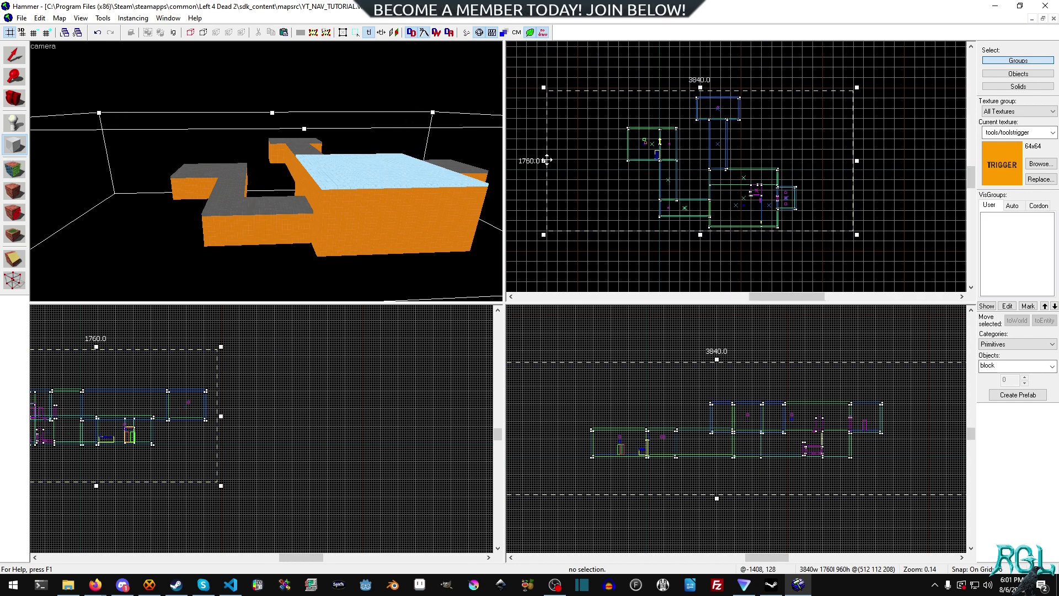
left_click_drag(547, 164, 608, 163)
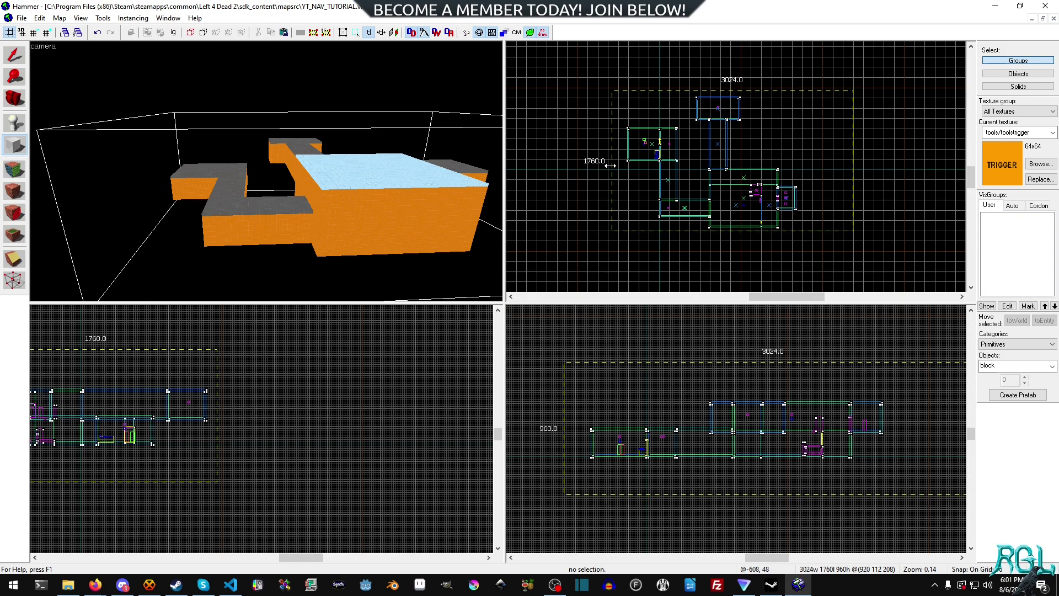
left_click_drag(858, 162, 825, 164)
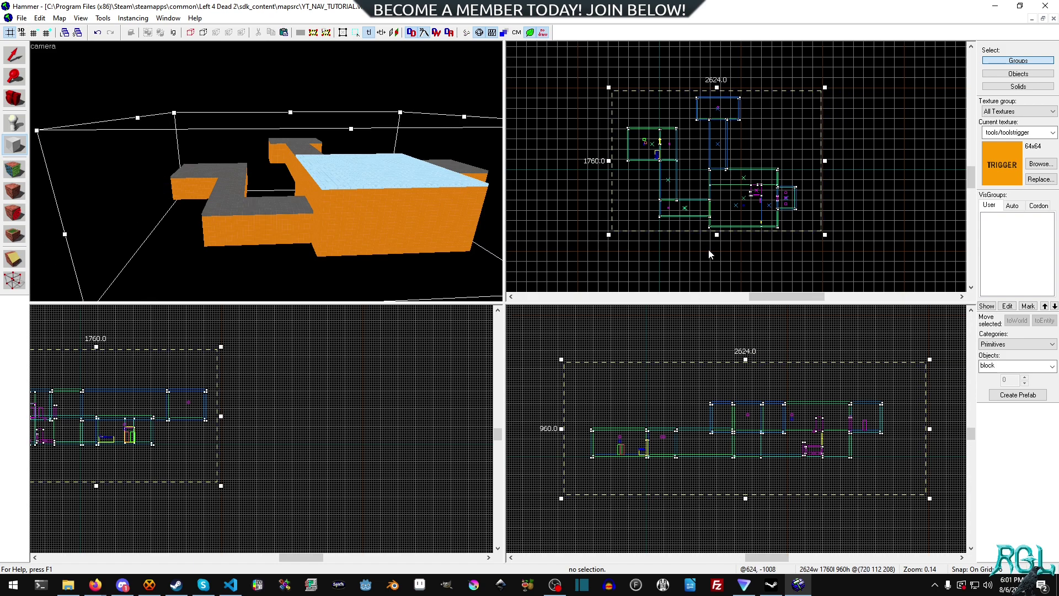
left_click_drag(718, 234, 721, 241)
key("Return")
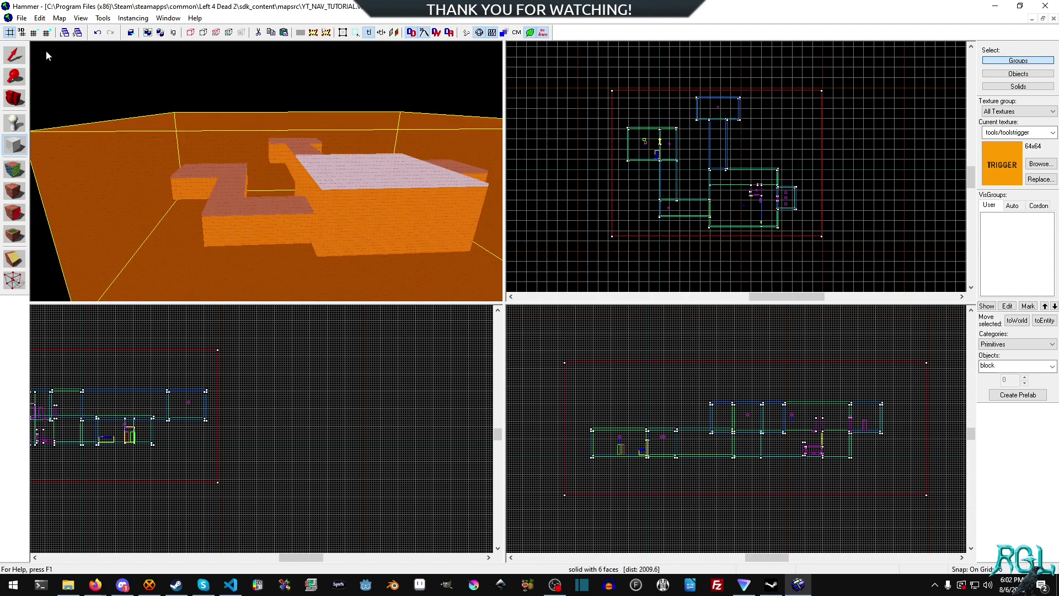
Tie the new trigger brush to an entity and set its class to func_precipitation
key("shift+s")
key("ctrl+t")
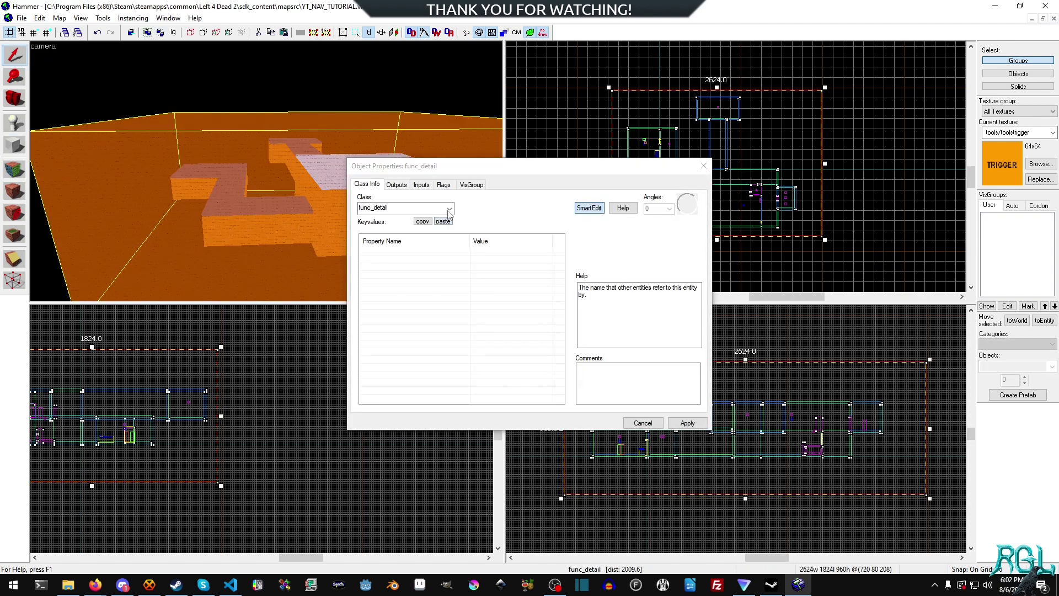
left_click(449, 208)
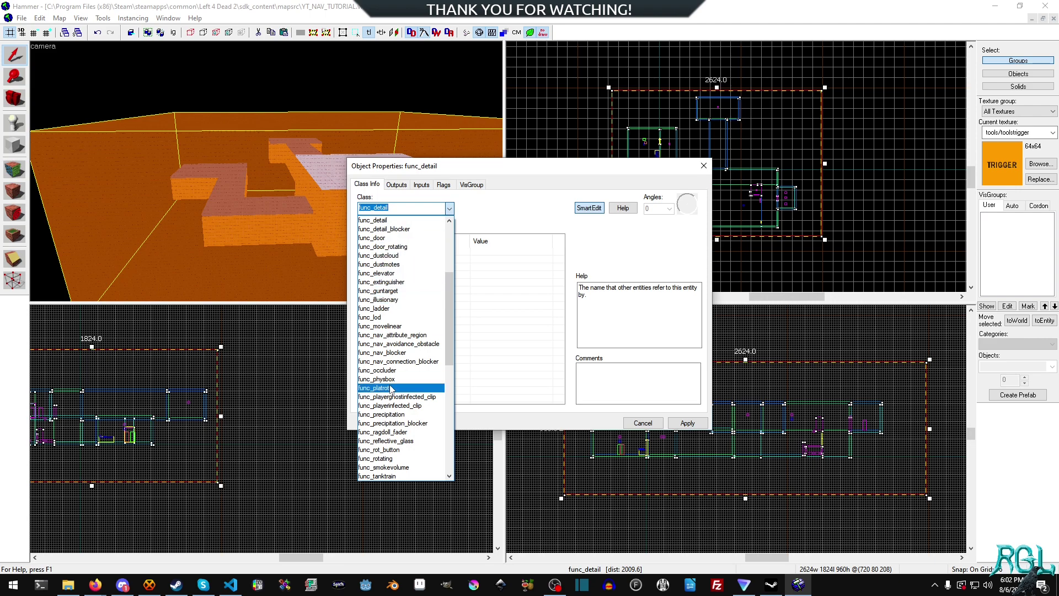
scroll(392, 389, "down", 1)
scroll(392, 389, "down", 2)
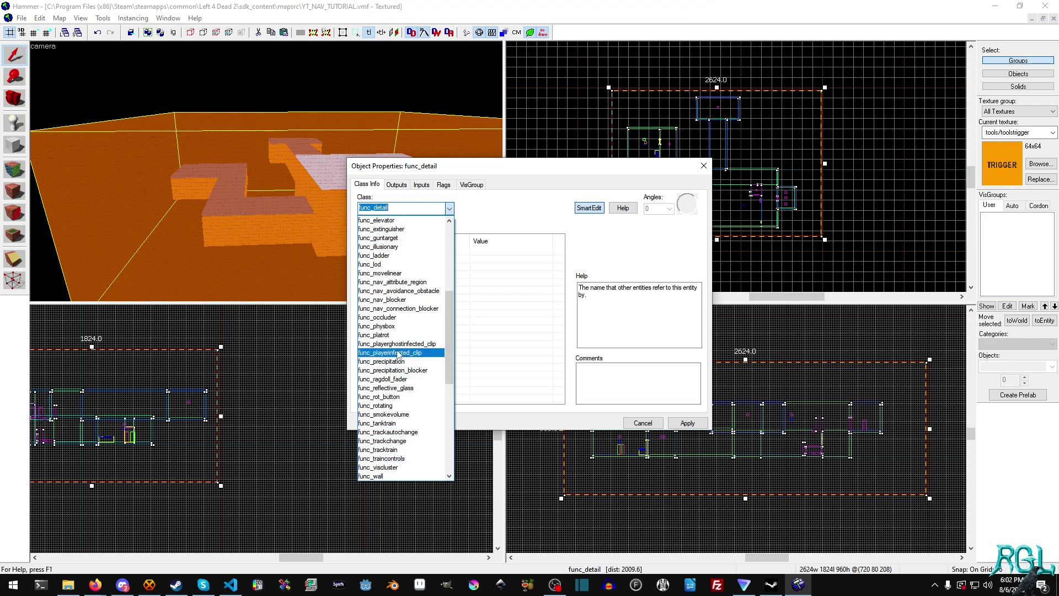
left_click(390, 362)
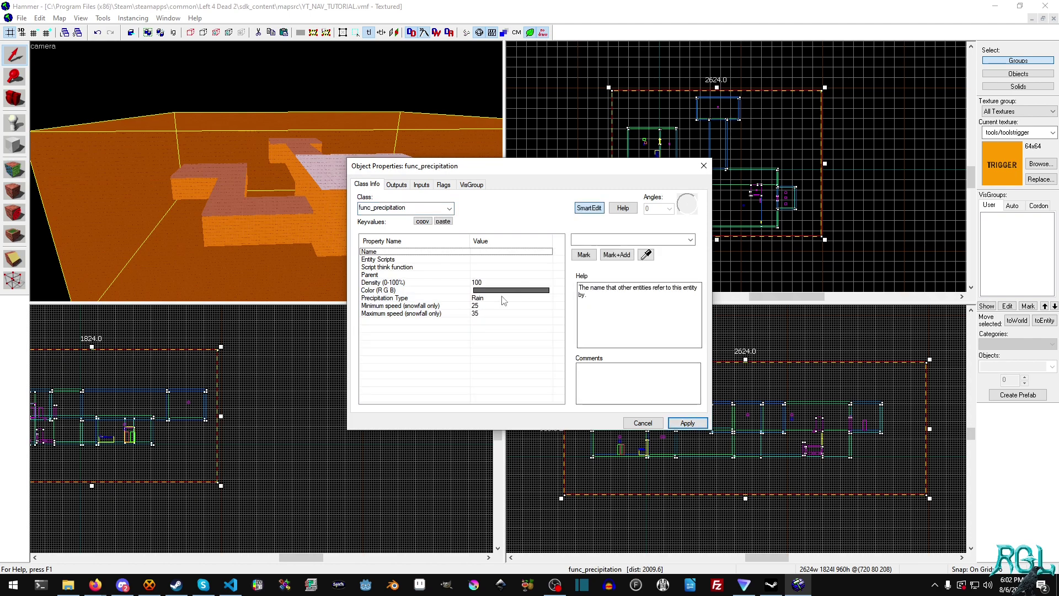
Review the volume's precipitation type, density and colour settings, and apply them with Rain and density 100
left_click(498, 299)
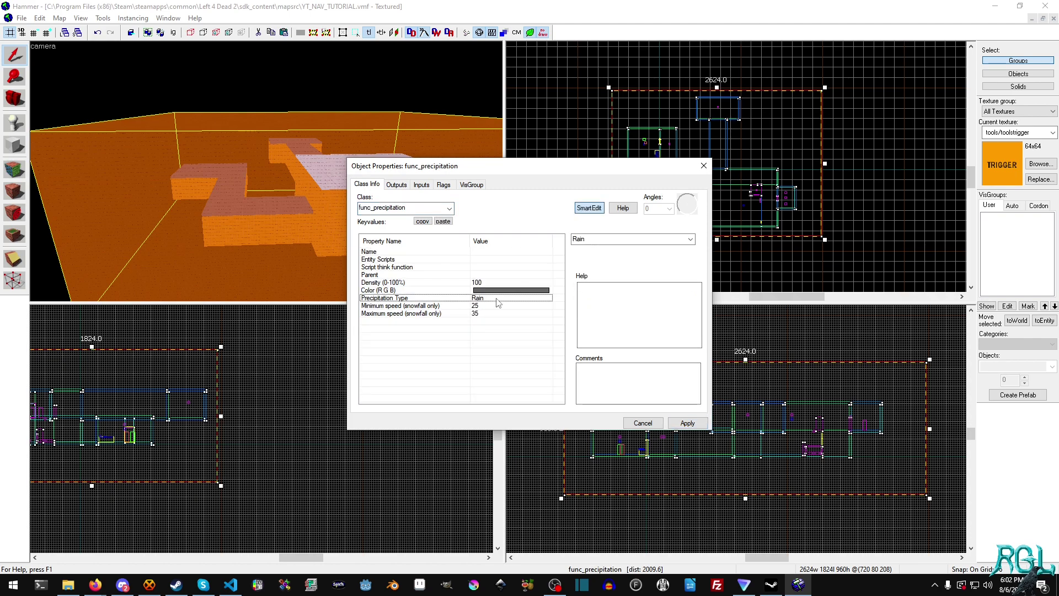
left_click(689, 239)
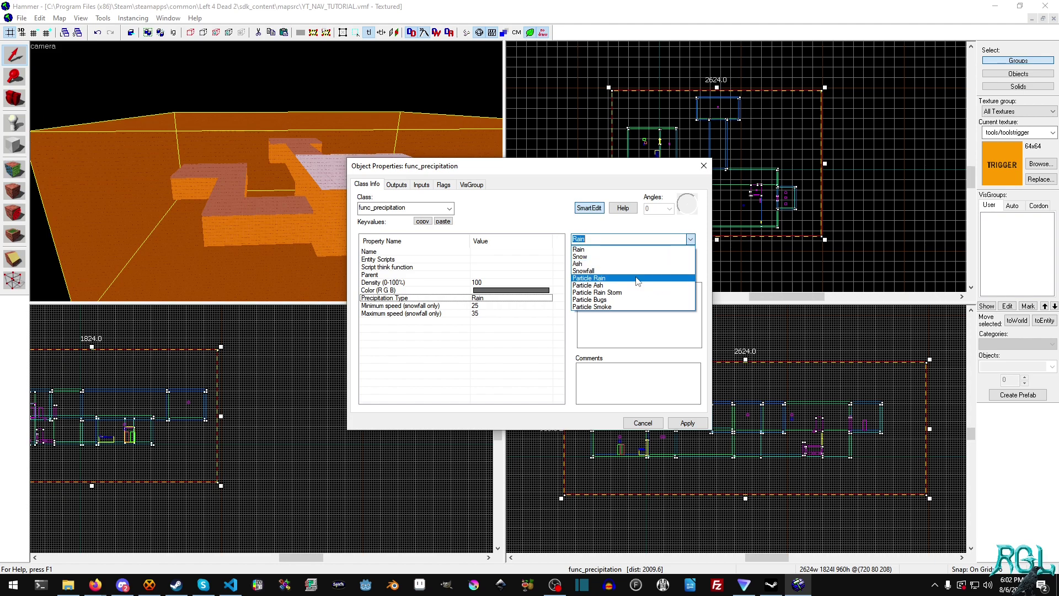
left_click(633, 230)
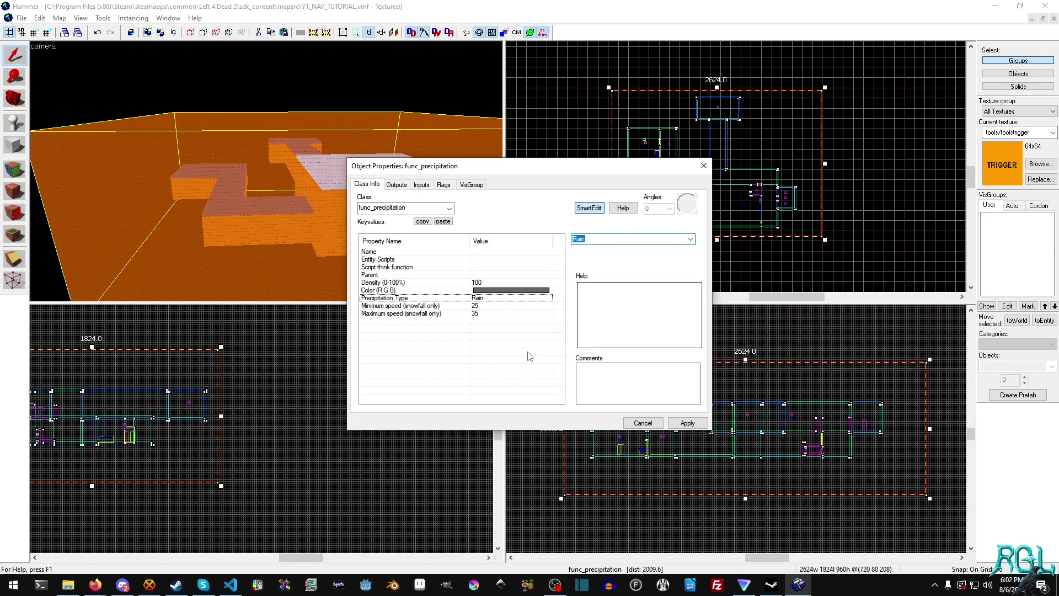
left_click(406, 283)
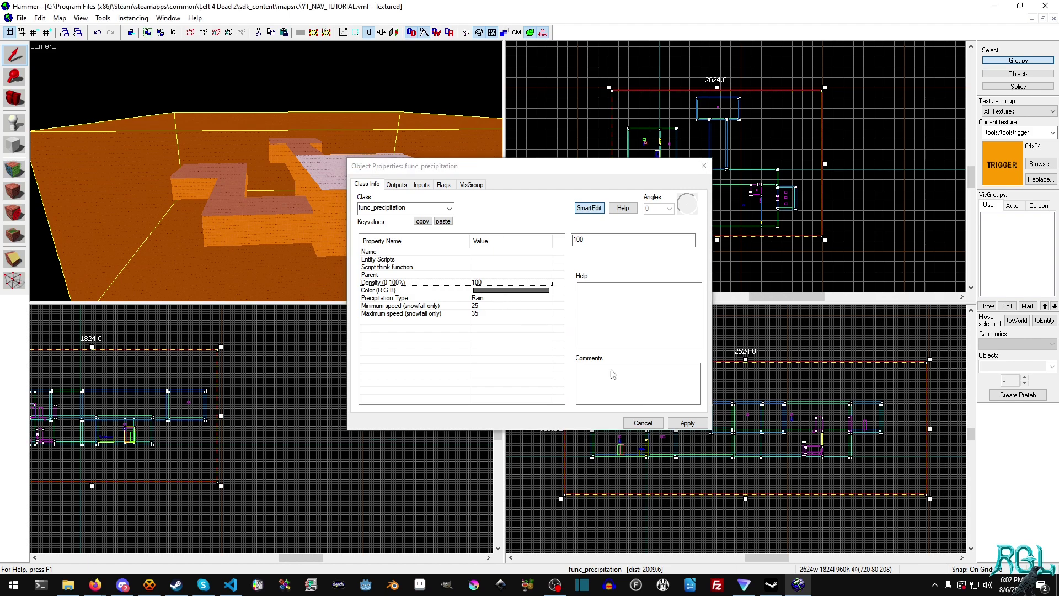
left_click(688, 422)
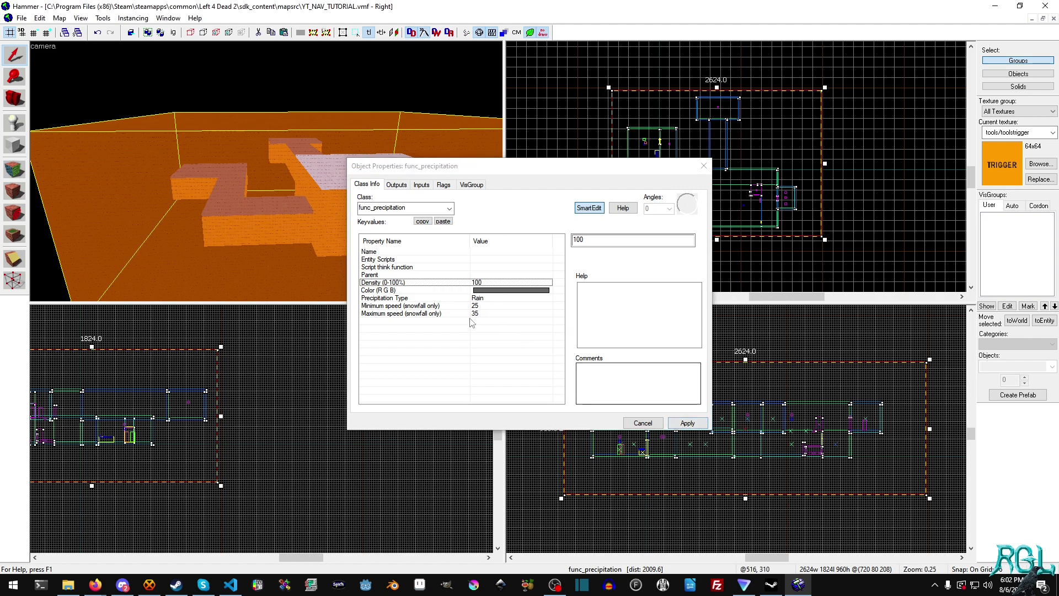
left_click(399, 290)
left_click(688, 424)
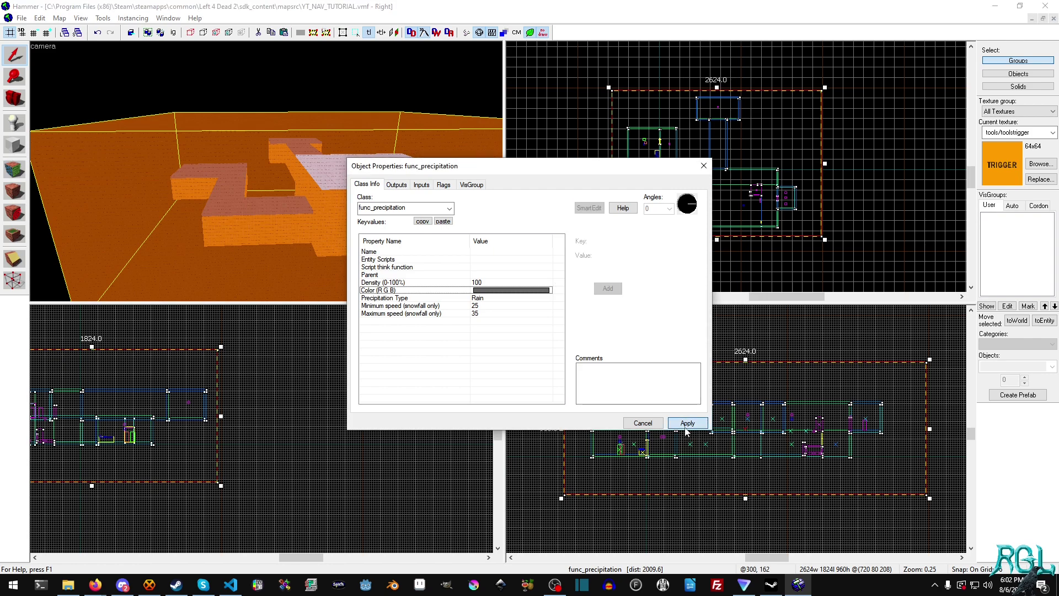
Close the precipitation volume's properties and clear the selection
left_click(649, 424)
left_click(582, 222)
left_click(344, 187)
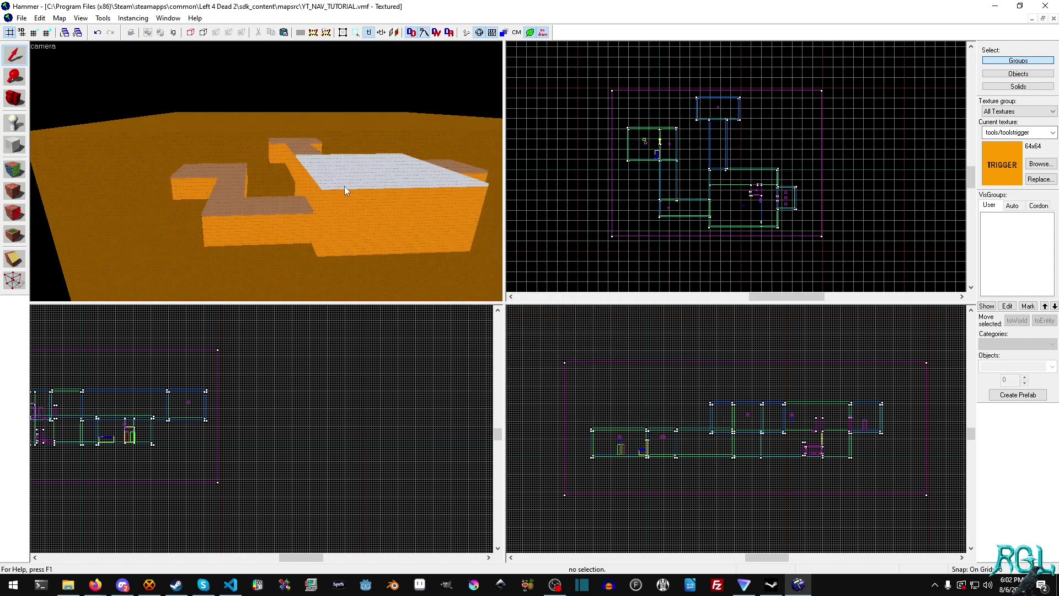
Place two env_soundscape_triggerable entities side by side on the floor inside the large room
key("z")
key("w")
key("w")
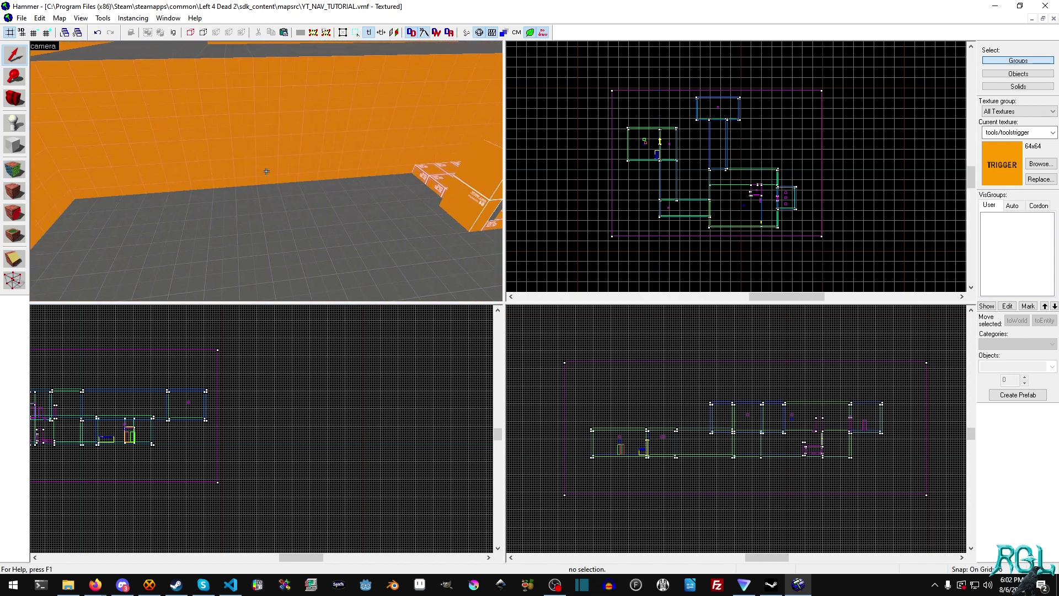
mouse_move(266, 172)
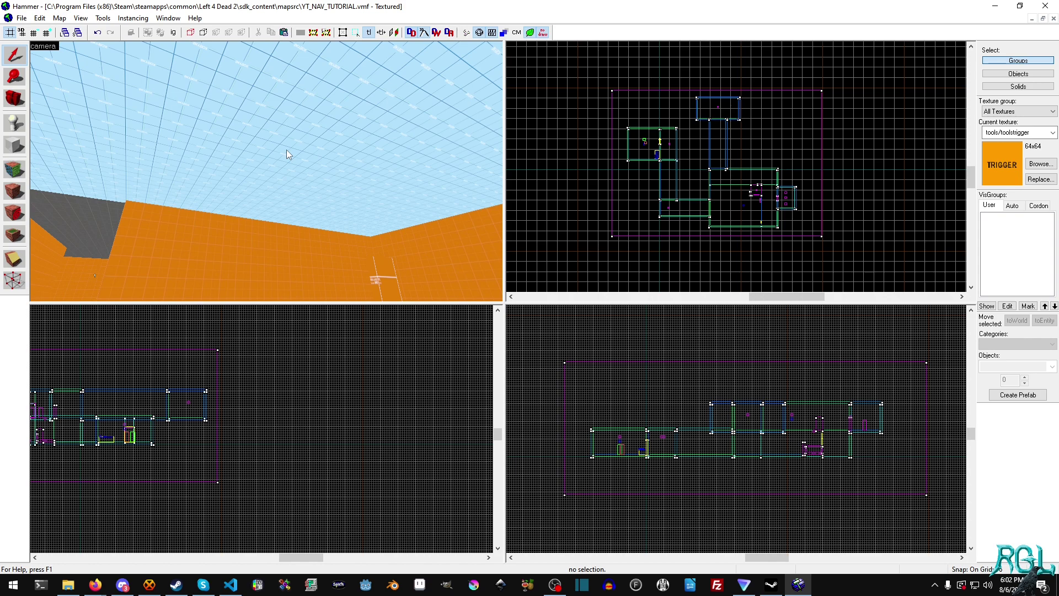
left_click(14, 122)
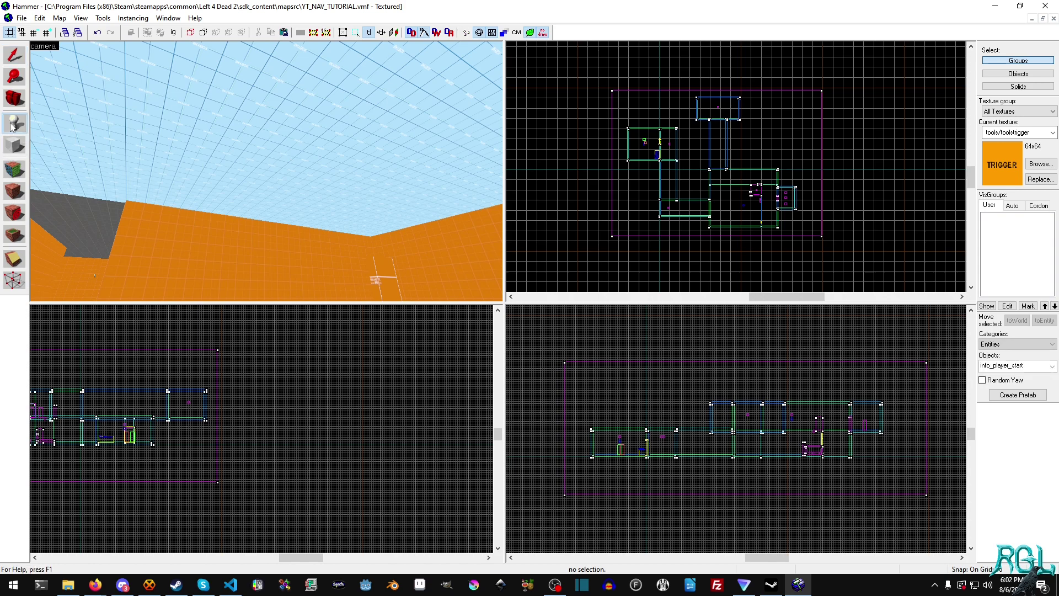
left_click(1021, 363)
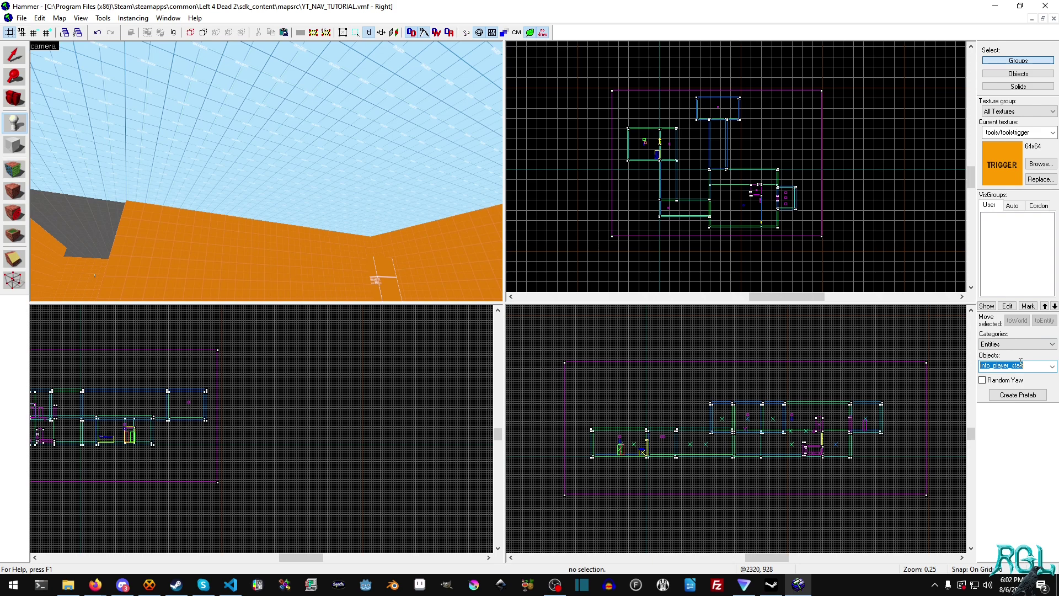
type("env_")
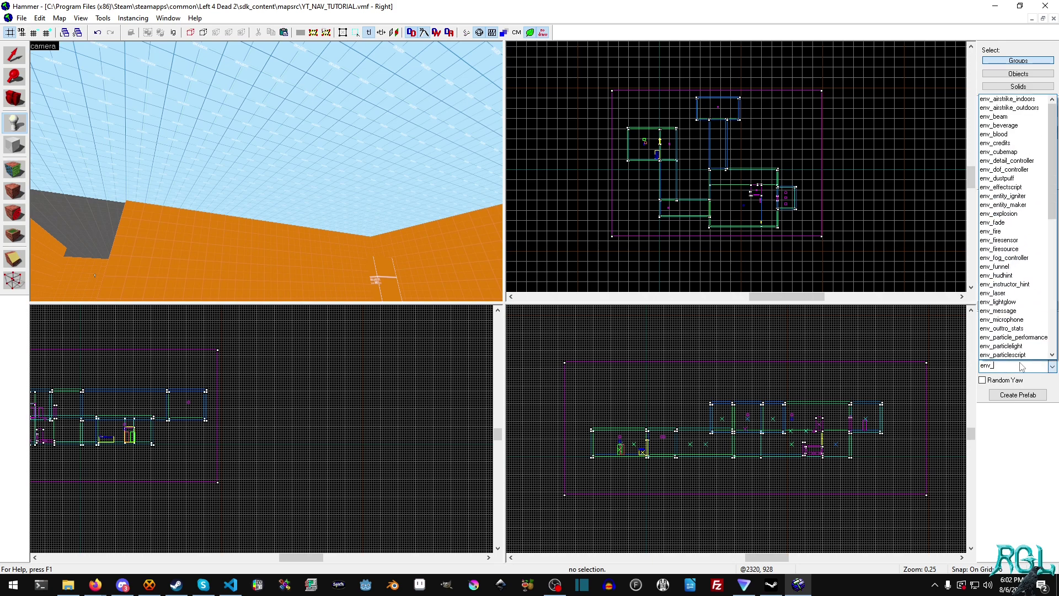
type("sound")
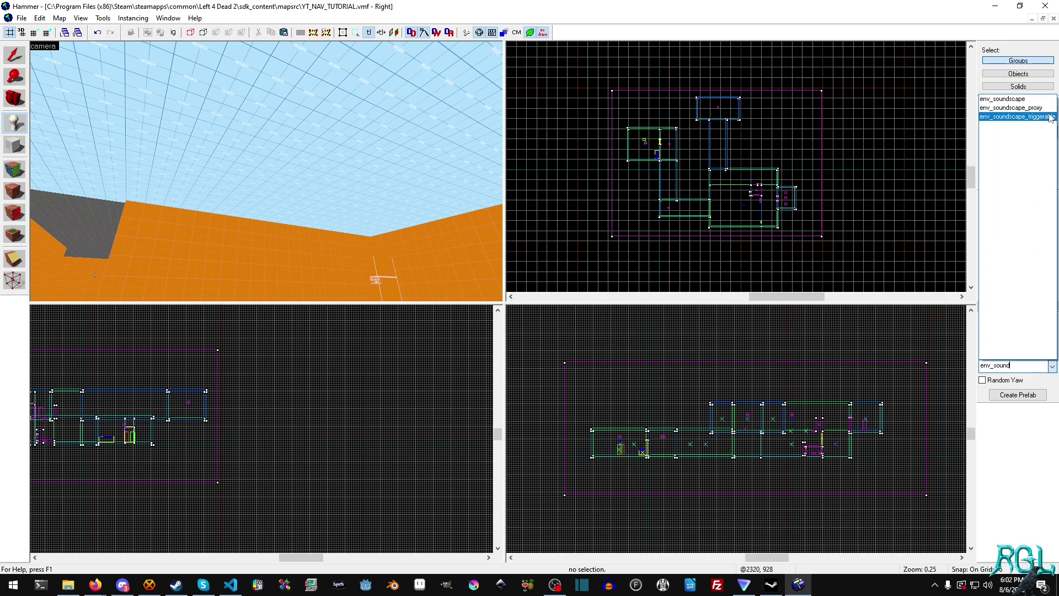
left_click(1044, 117)
key("z")
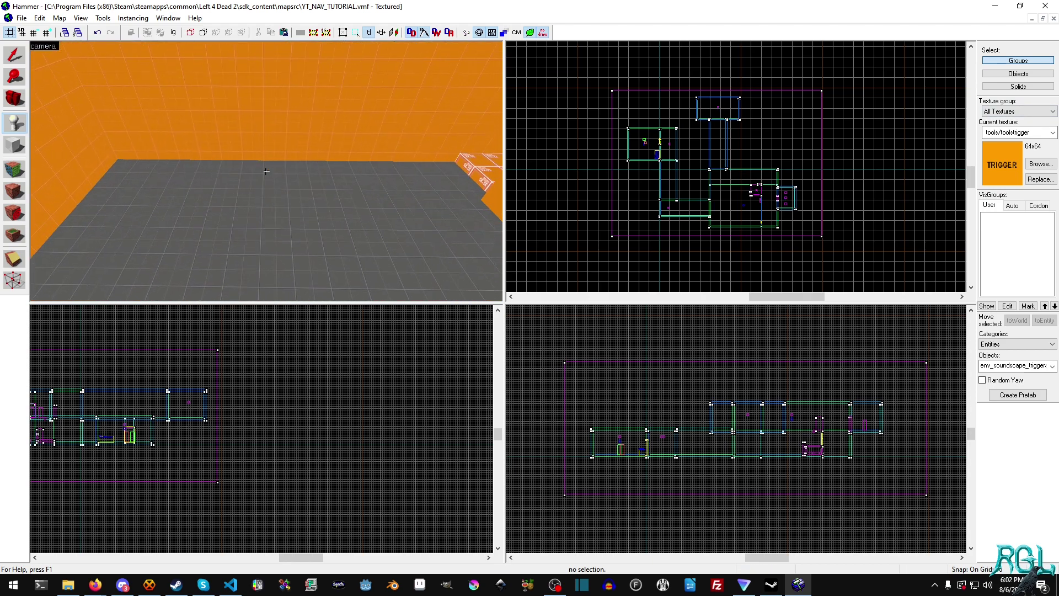
left_click(256, 177)
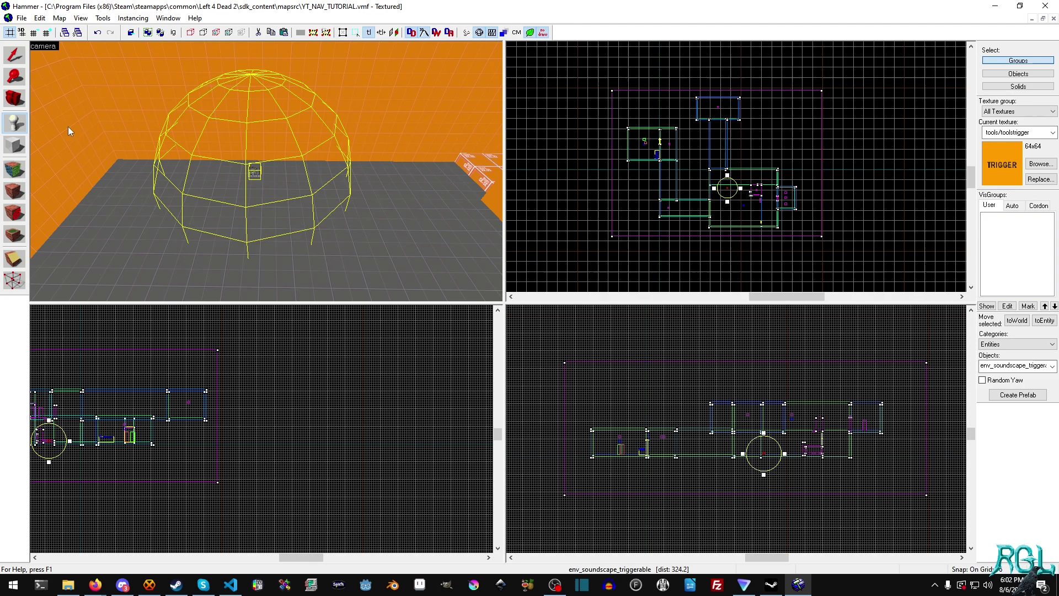
left_click(277, 175)
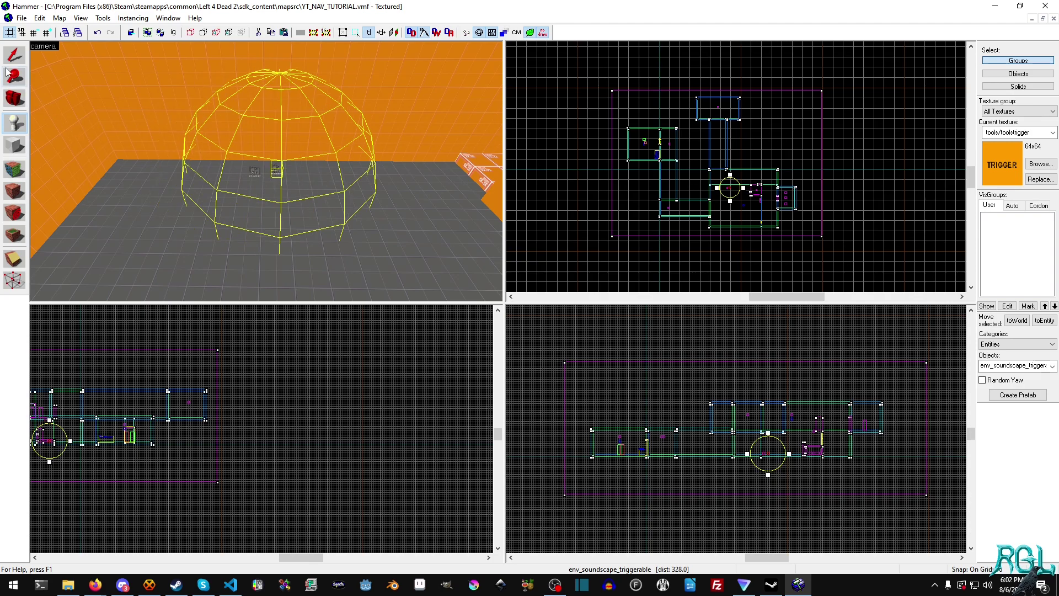
Align the two soundscape entities on the grid in the top view, about 48 units apart at 848, -224 and 896, -224
key("shift+s")
scroll(772, 184, "up", 12)
scroll(475, 171, "up", 3)
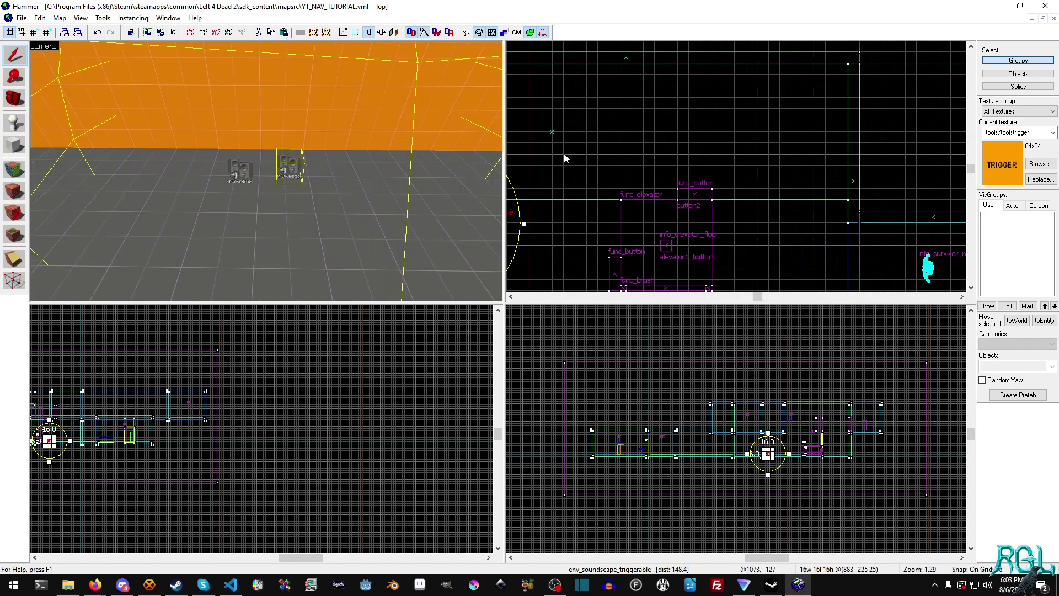
scroll(558, 154, "down", 4)
scroll(339, 170, "down", 4)
scroll(326, 196, "up", 5)
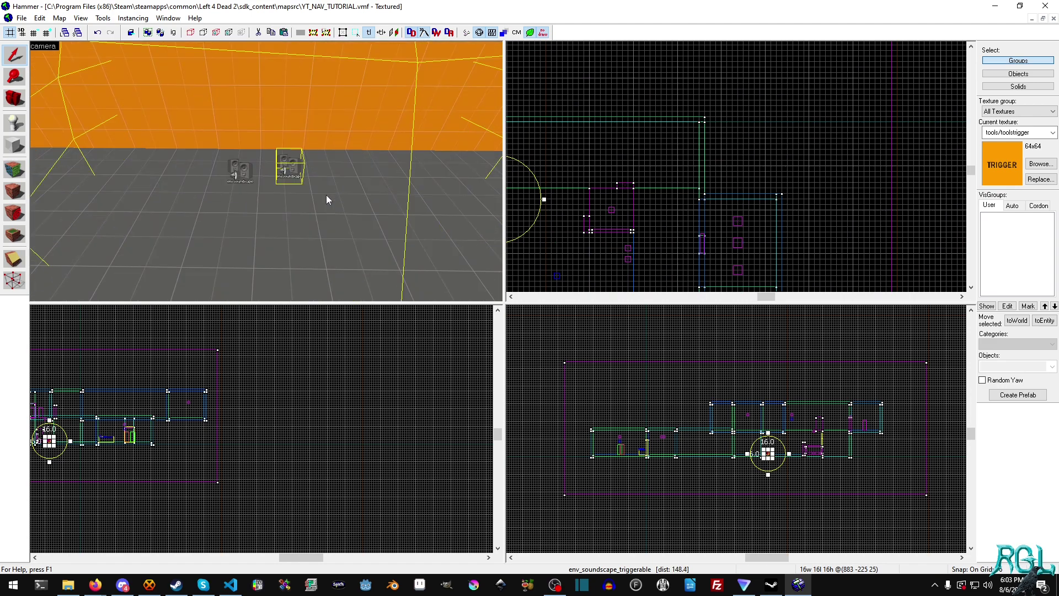
middle_click_drag(564, 173, 747, 157)
scroll(680, 183, "up", 10)
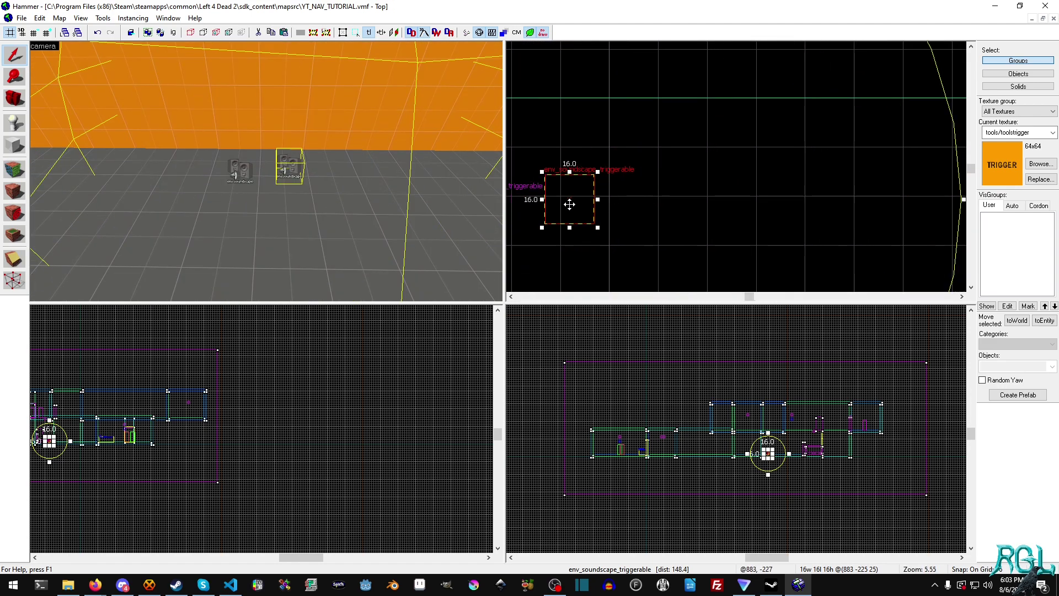
left_click_drag(569, 201, 629, 215)
middle_click_drag(516, 208, 715, 196)
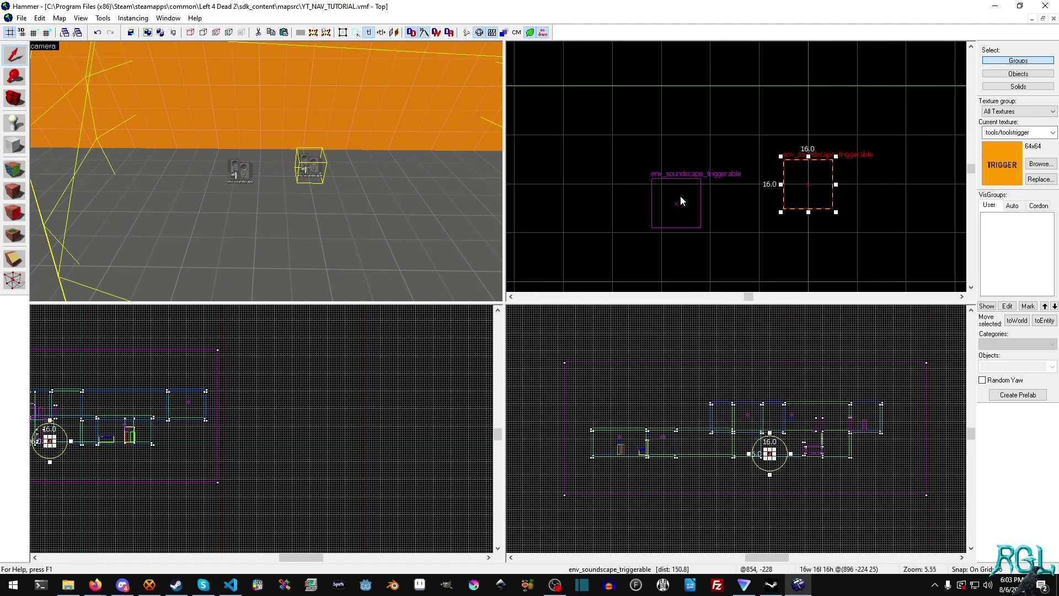
left_click(679, 201)
mouse_move(679, 202)
left_mouse_down()
mouse_move(679, 179)
mouse_move(682, 193)
left_mouse_up()
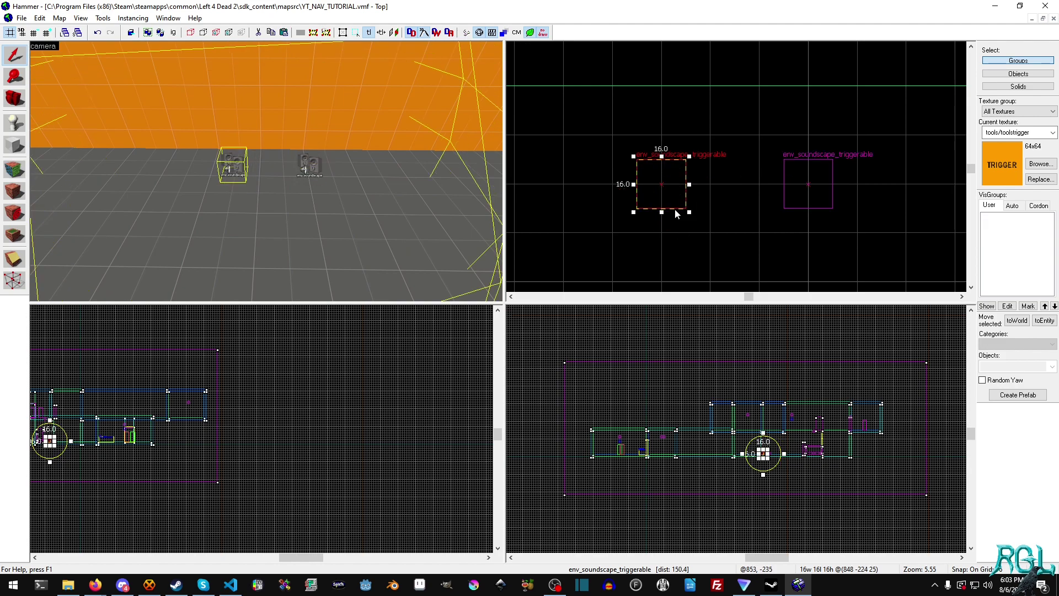
Open the properties of the soundscape entity at 848, -224, name it interior_rain and apply
right_click(650, 176)
left_click(665, 421)
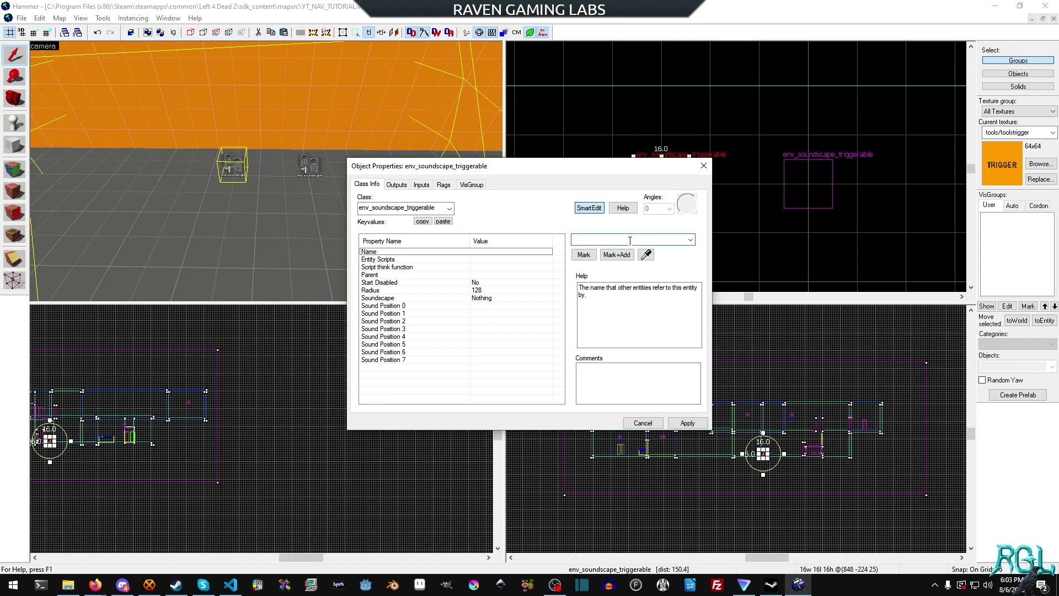
type("interio")
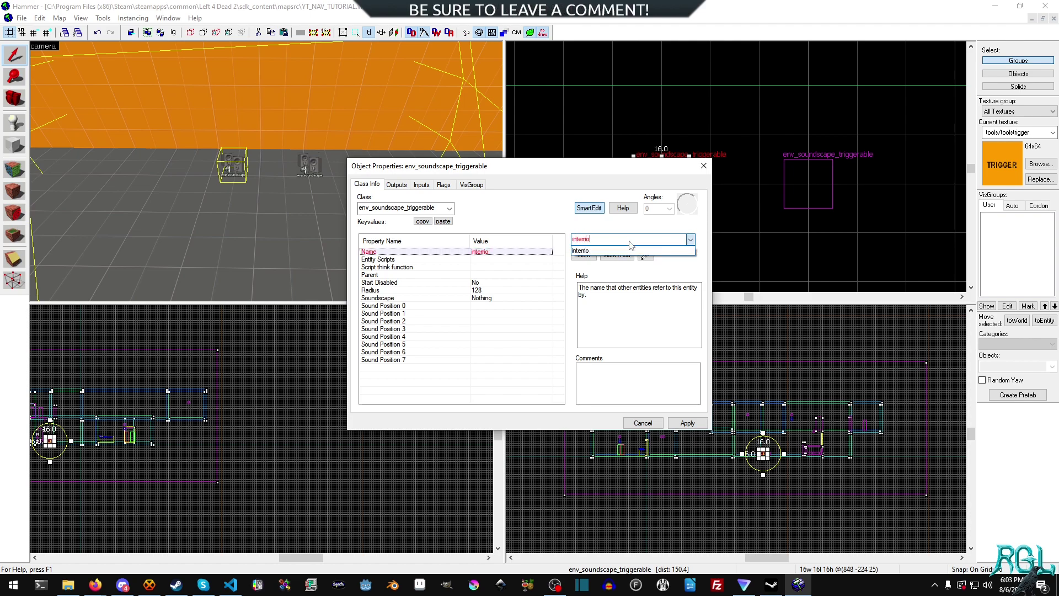
type("r_rain")
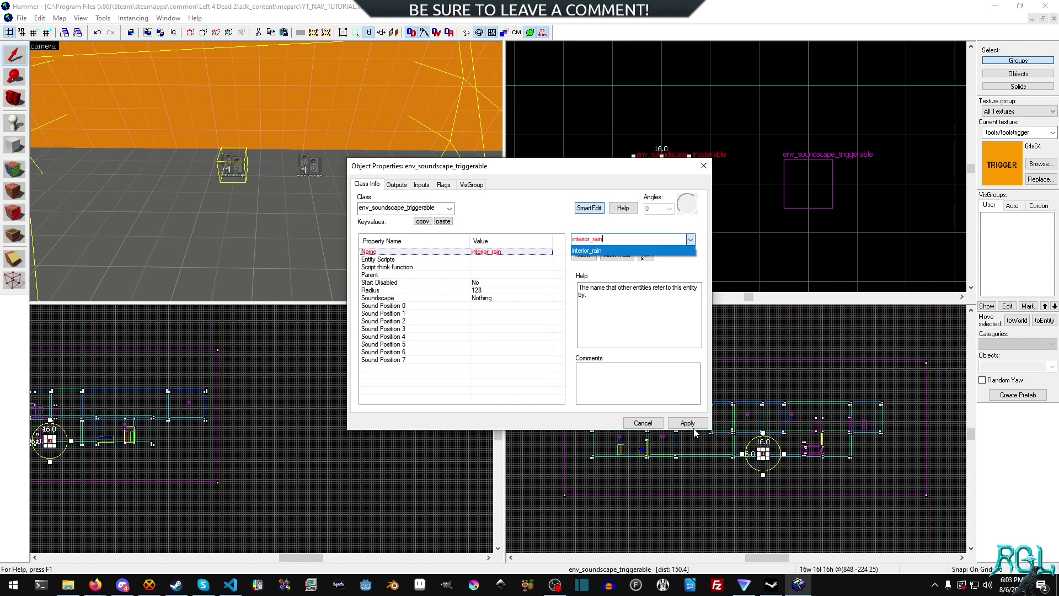
left_click(689, 423)
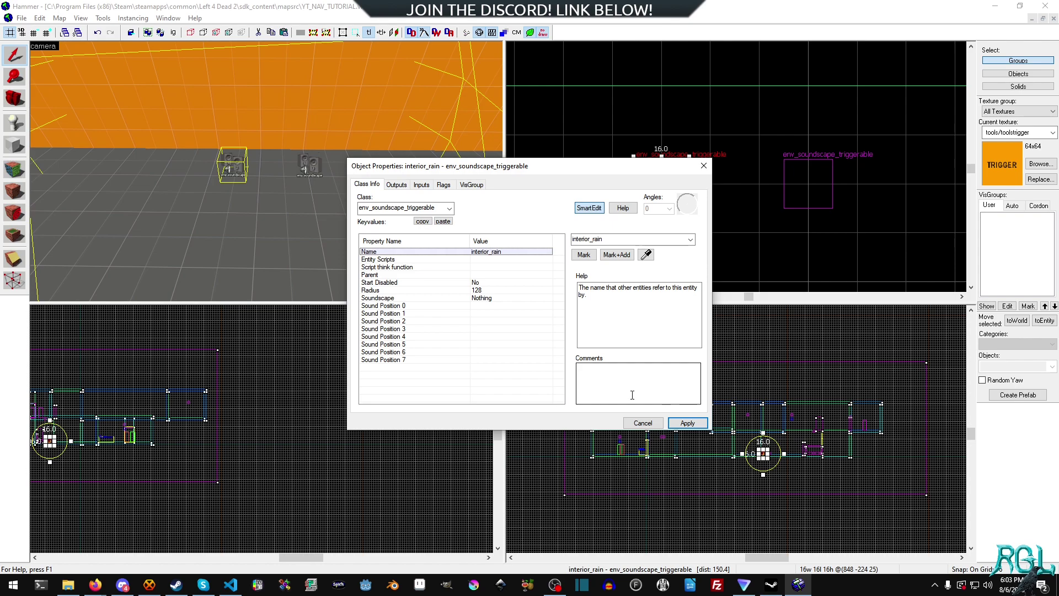
Set the interior_rain entity's radius to -1 and apply it
left_click(484, 290)
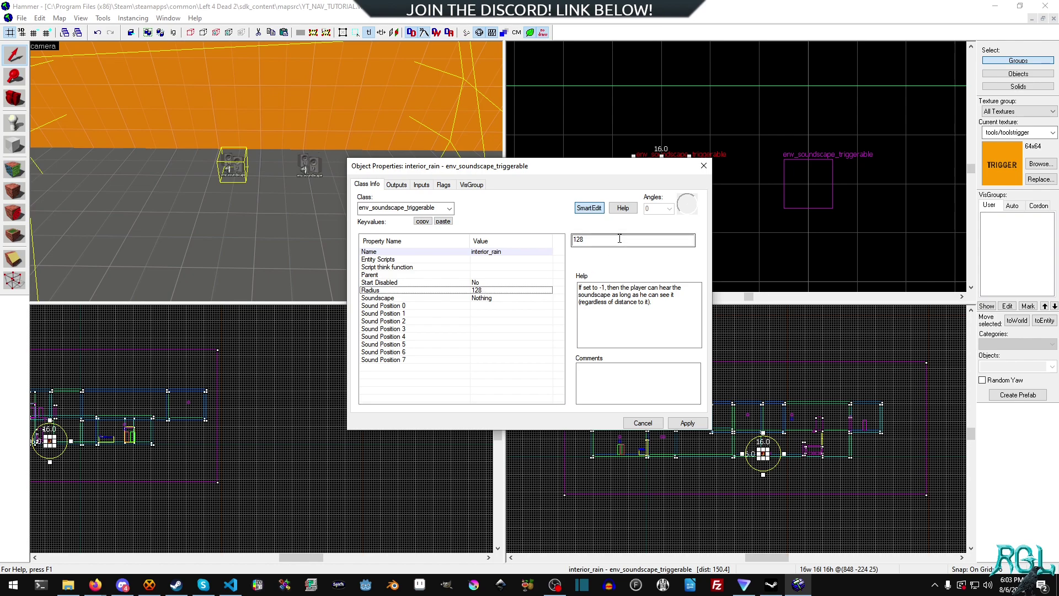
left_click_drag(620, 239, 553, 237)
type("-1")
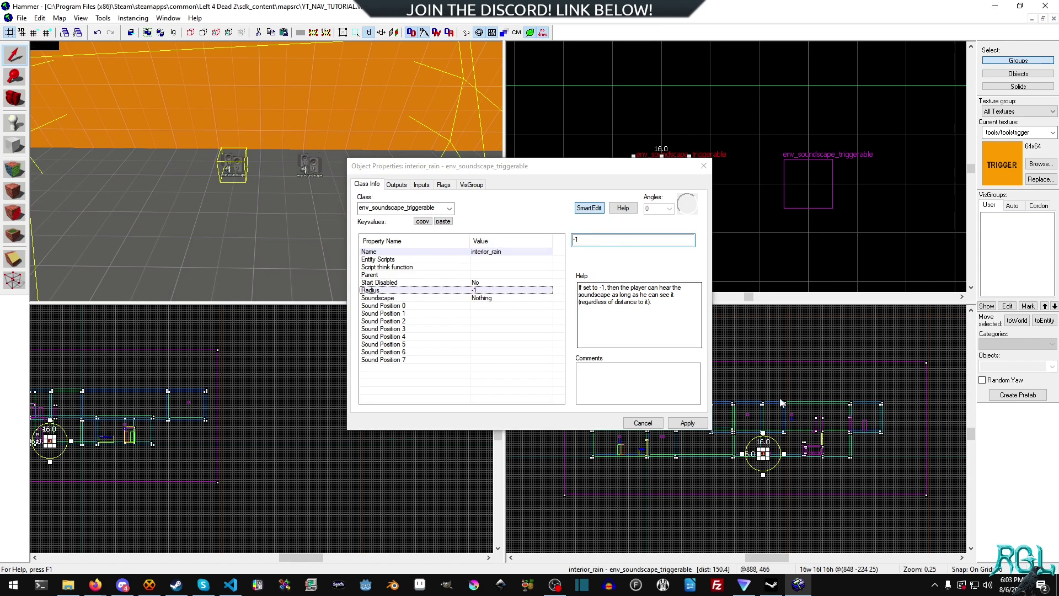
left_click(686, 424)
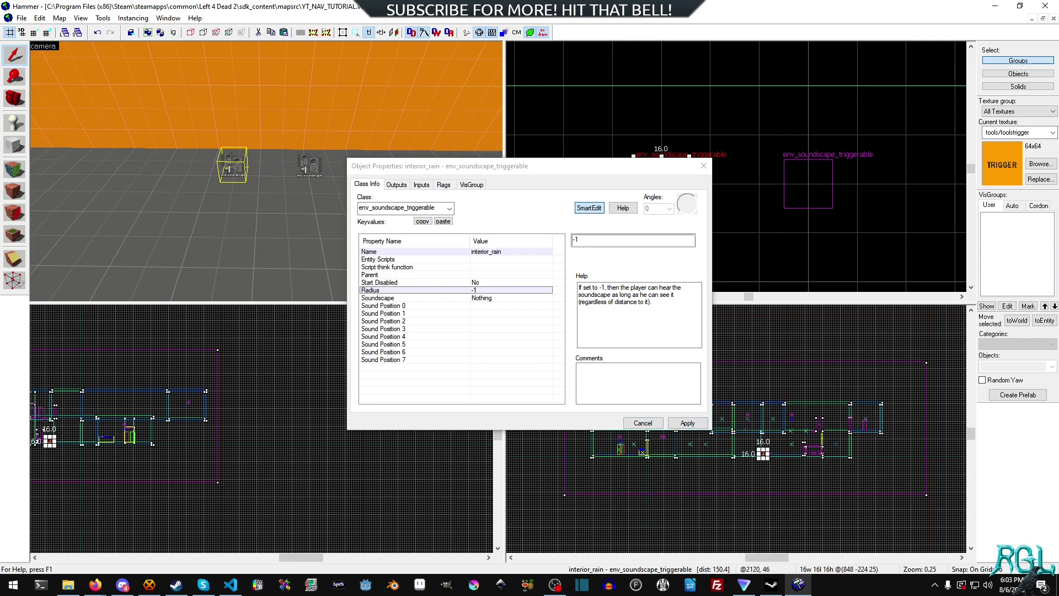
Set the interior_rain entity's soundscape to rain.interior.med and apply it
key("alt+Tab")
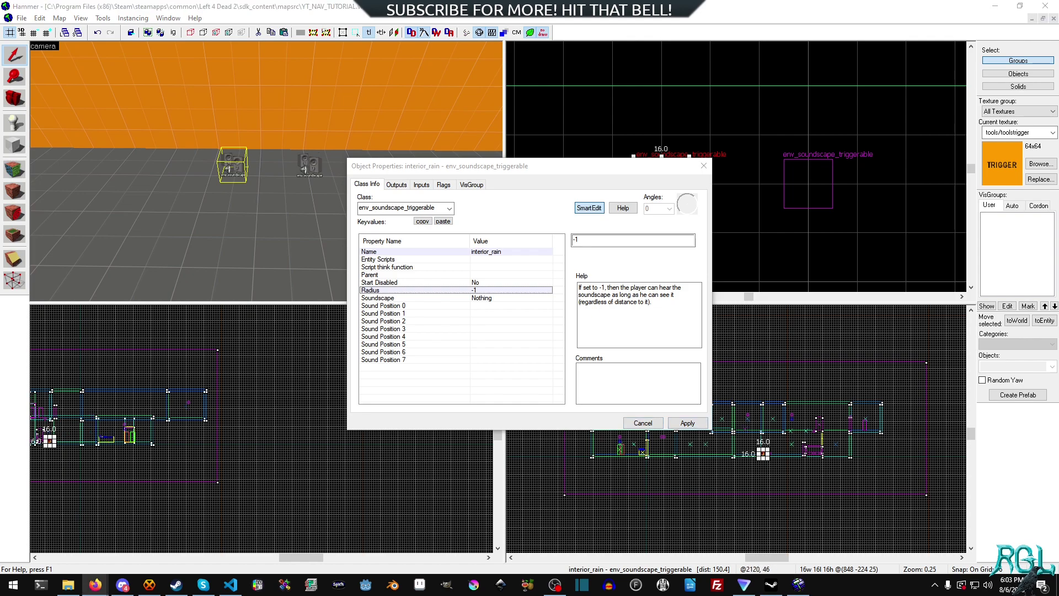
left_click(488, 300)
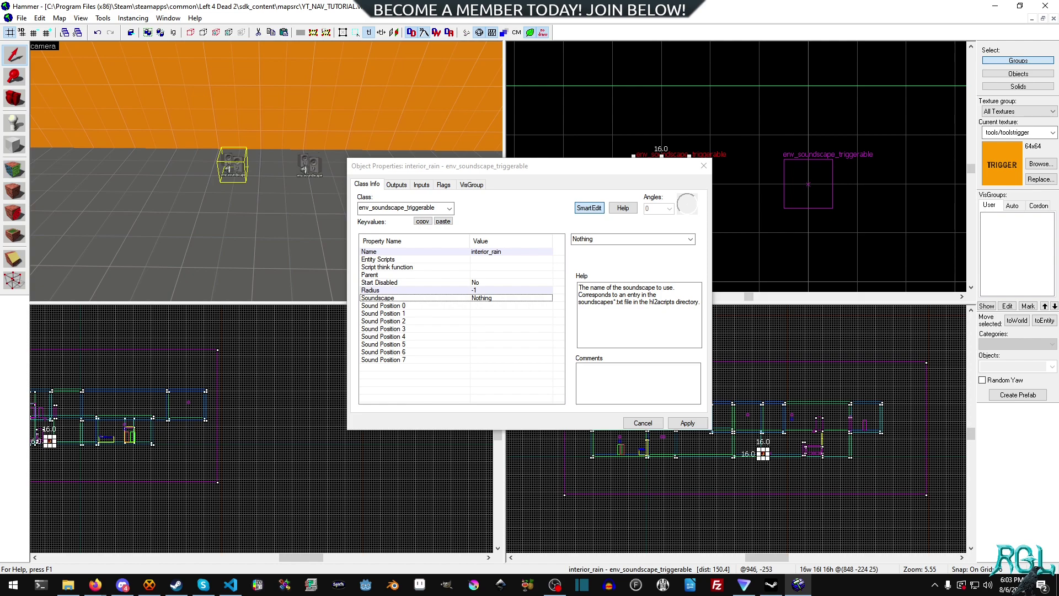
key("alt+Tab")
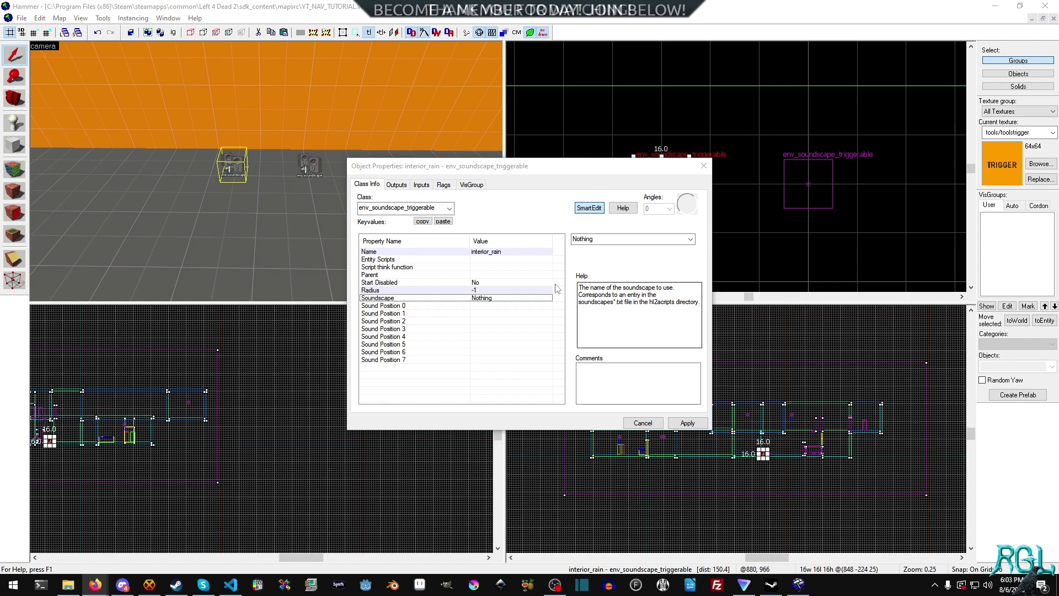
left_click(498, 252)
left_click(503, 298)
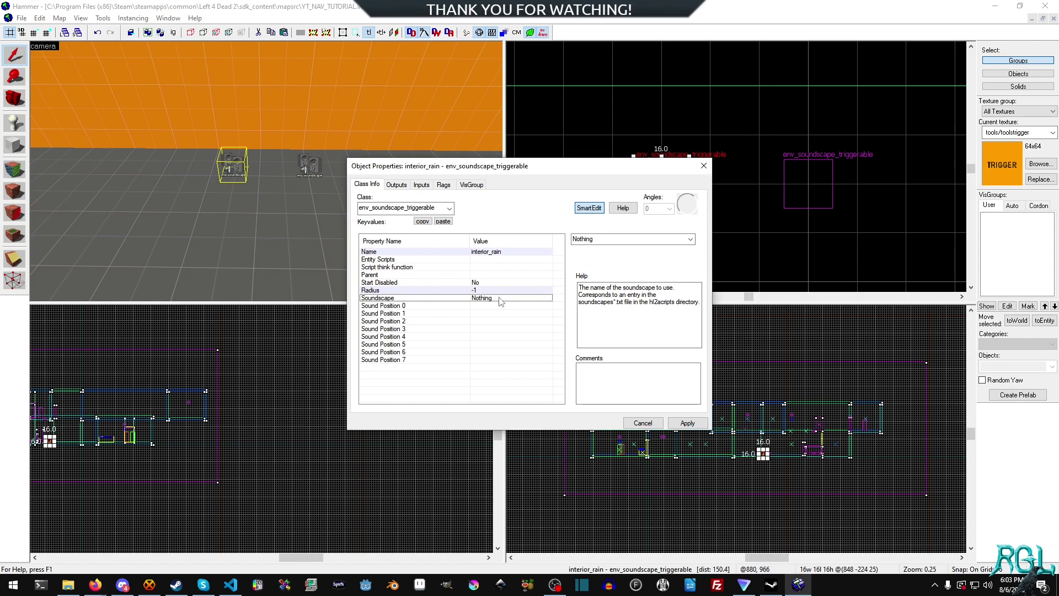
double_click(662, 241)
type("rain.interior.med")
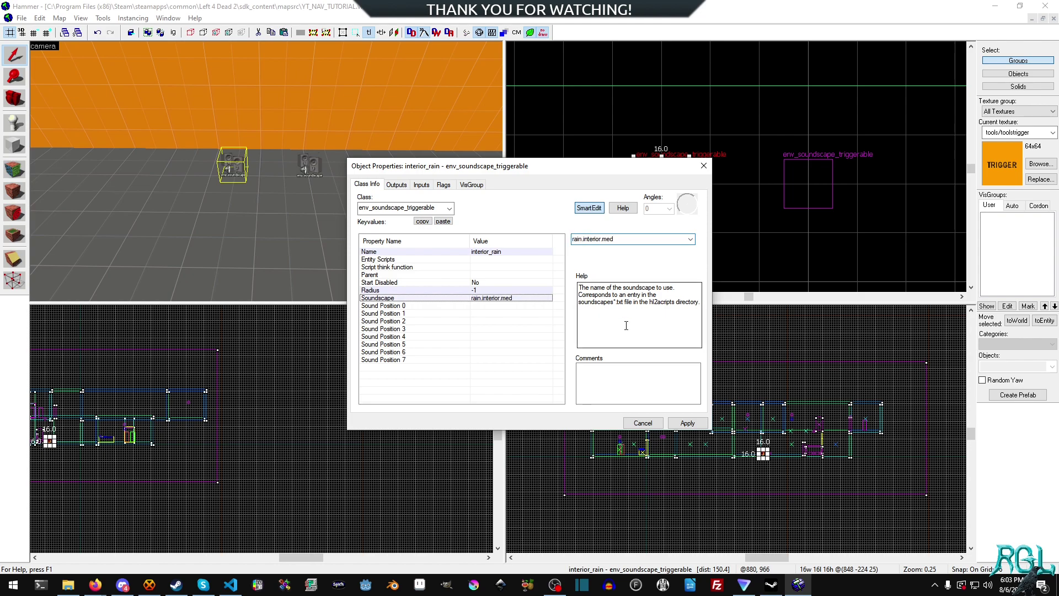
left_click(687, 423)
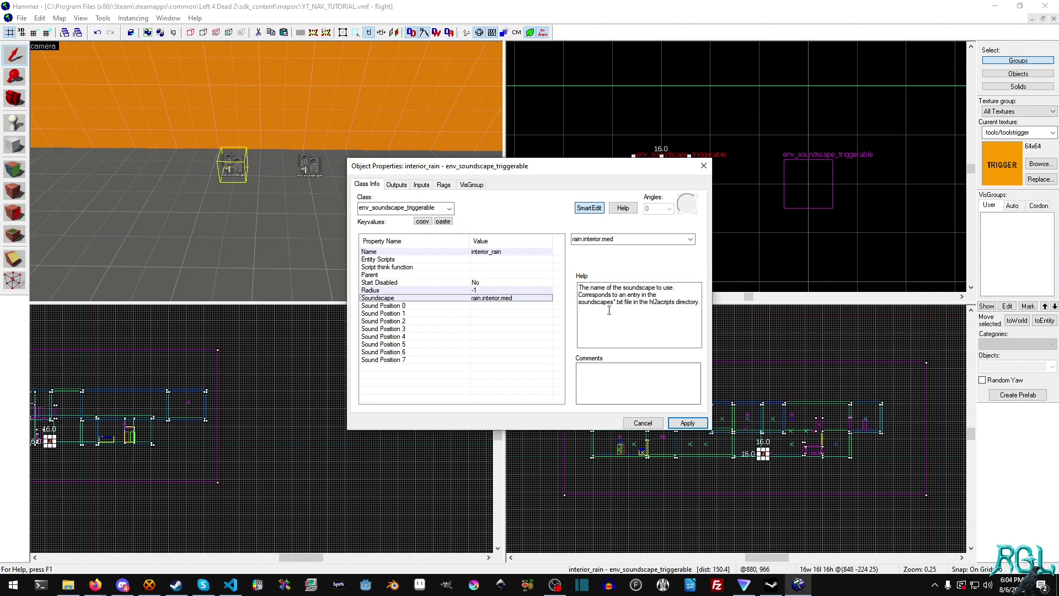
Select the other, unnamed soundscape entity and enter exterior_rain as its soundscape value
left_click(309, 172)
left_click(309, 172)
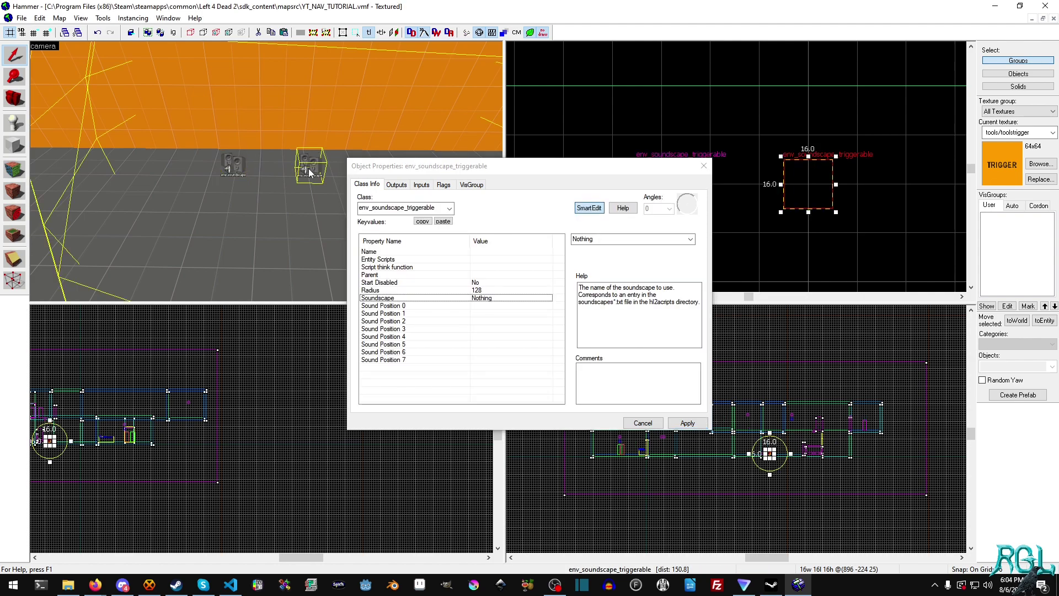
left_click(599, 238)
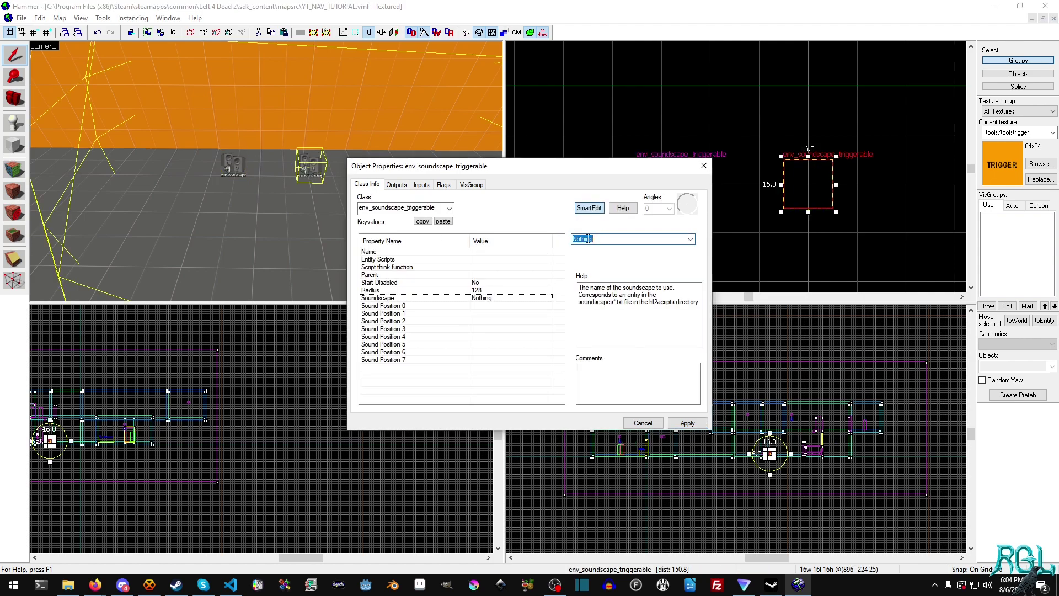
type("exterior_")
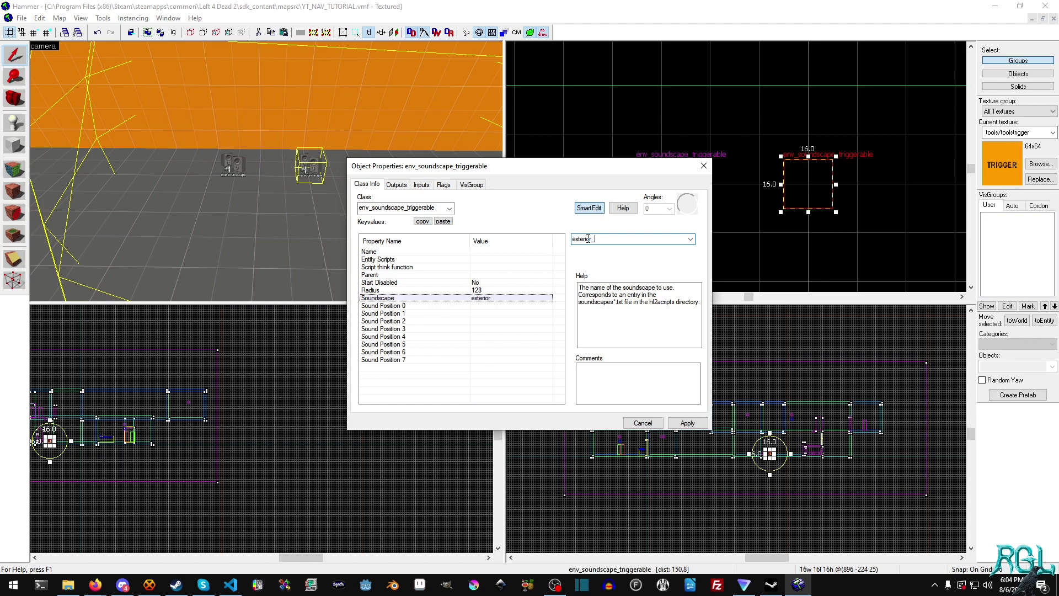
type("rain")
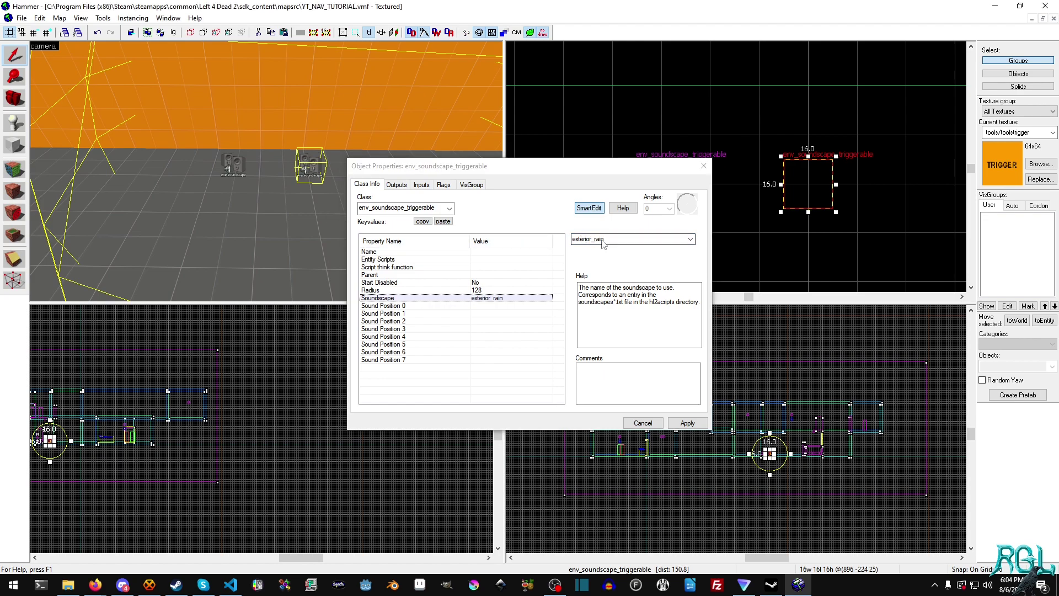
Reuse the soundscape value exterior_rain as the name of the selected env_soundscape_triggerable entity
left_click(579, 240)
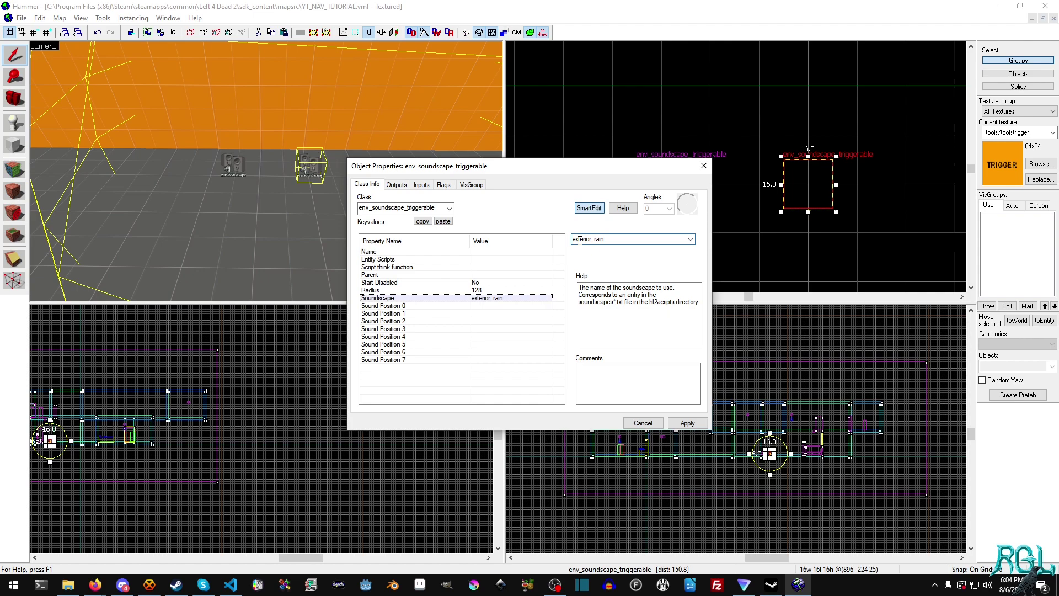
double_click(579, 241)
key("ctrl+c")
left_click(464, 252)
left_click(581, 241)
key("ctrl+v")
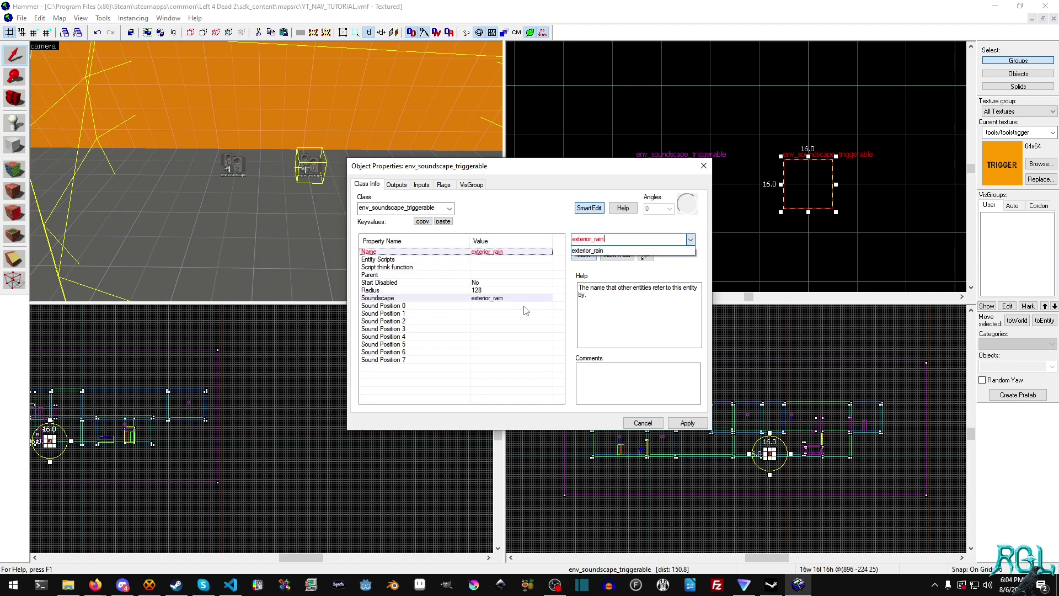
Set the exterior_rain entity's soundscape to rain.water.hard and apply it
left_click(508, 299)
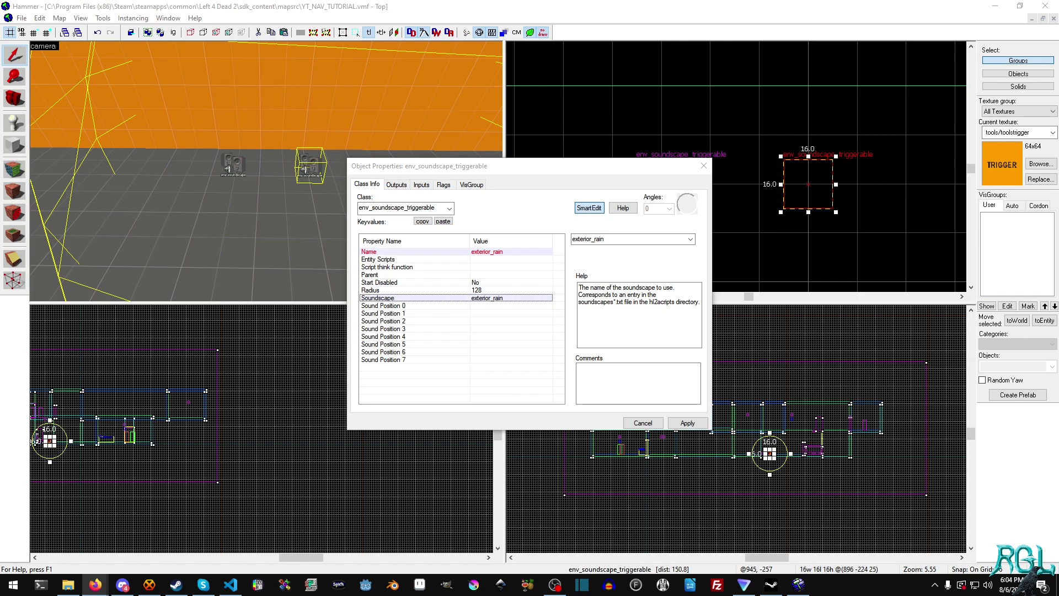
left_click(491, 251)
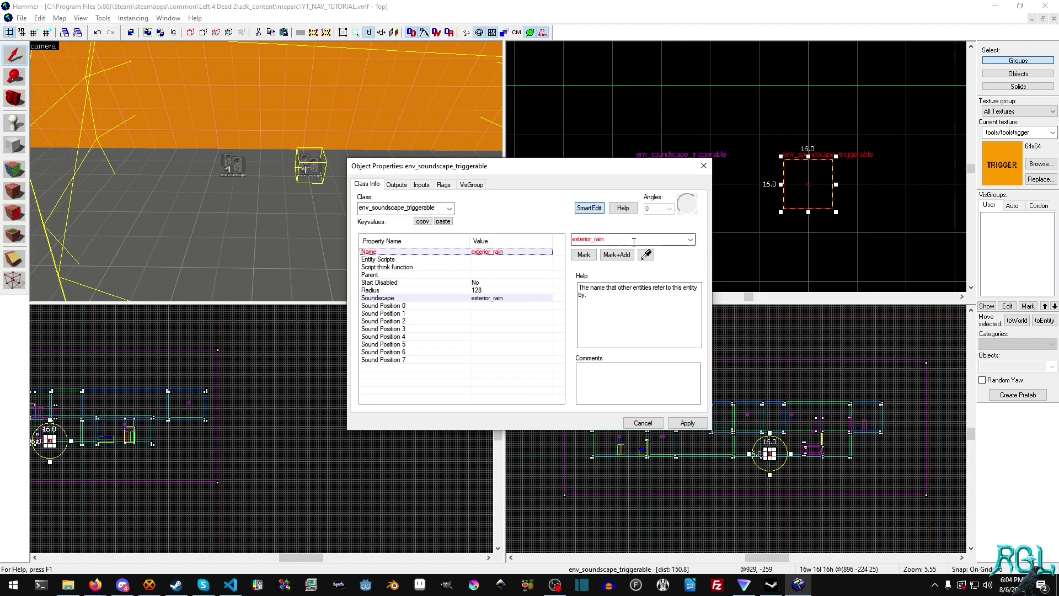
left_click(532, 298)
double_click(590, 239)
key("ctrl+v")
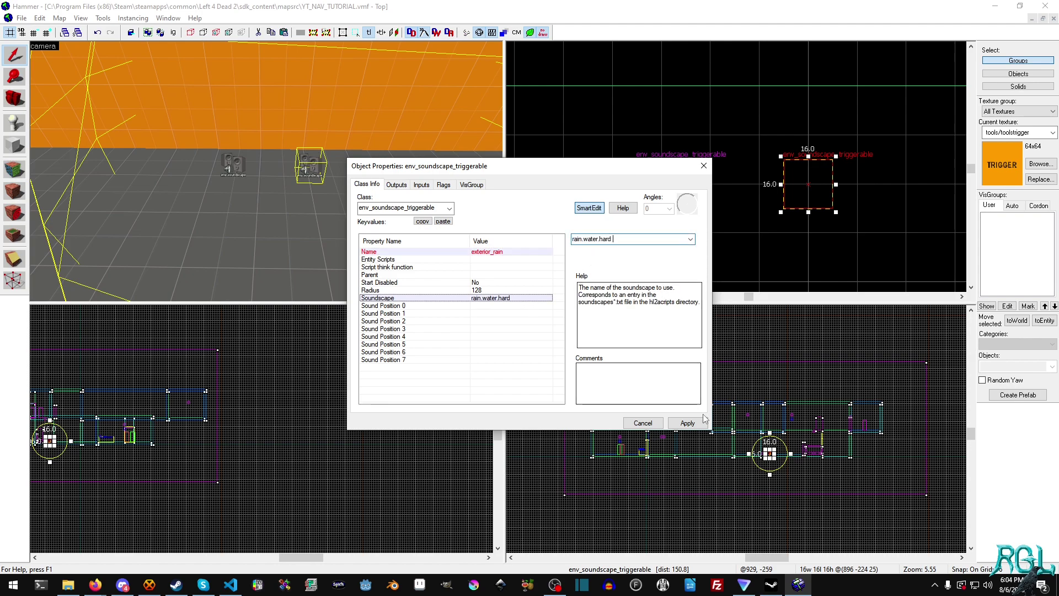
left_click(687, 423)
Set the exterior_rain entity's radius to -1, apply it and close the object properties
left_click(482, 291)
left_click_drag(591, 239, 569, 241)
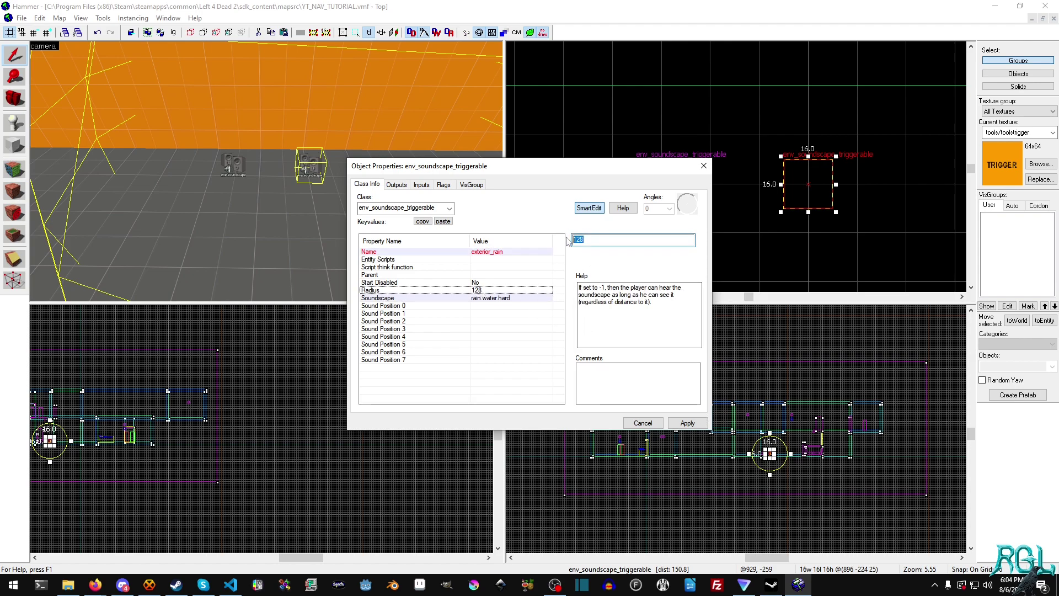
type("-1")
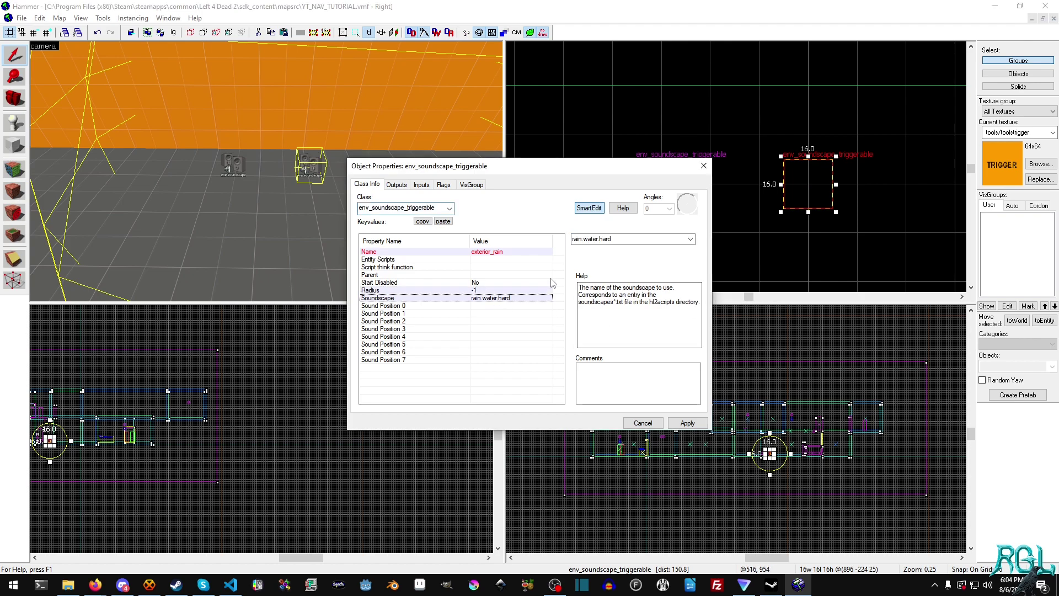
double_click(632, 240)
left_click(632, 240)
left_click(686, 423)
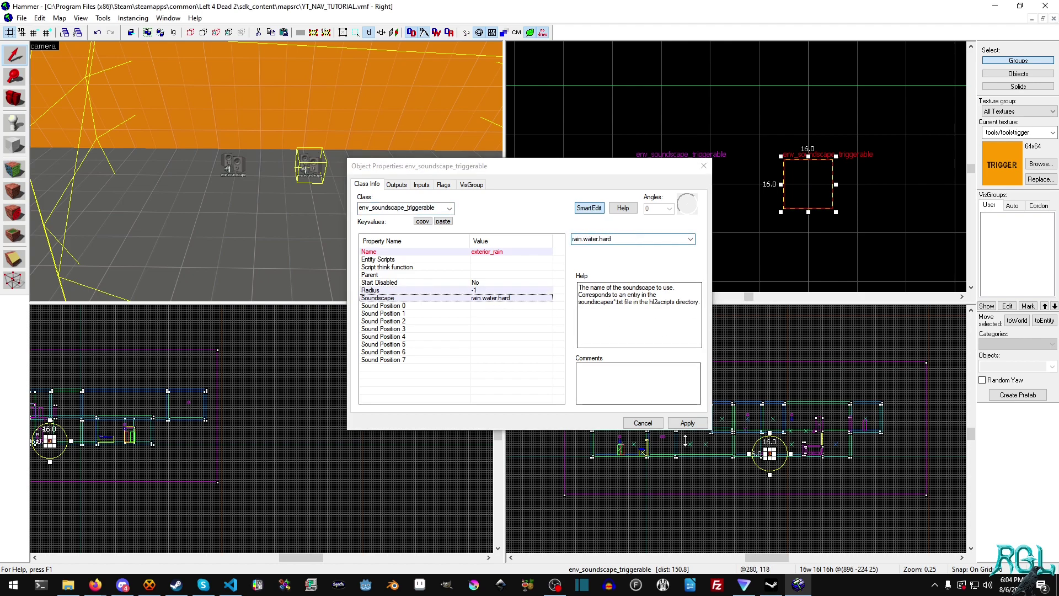
left_click(688, 424)
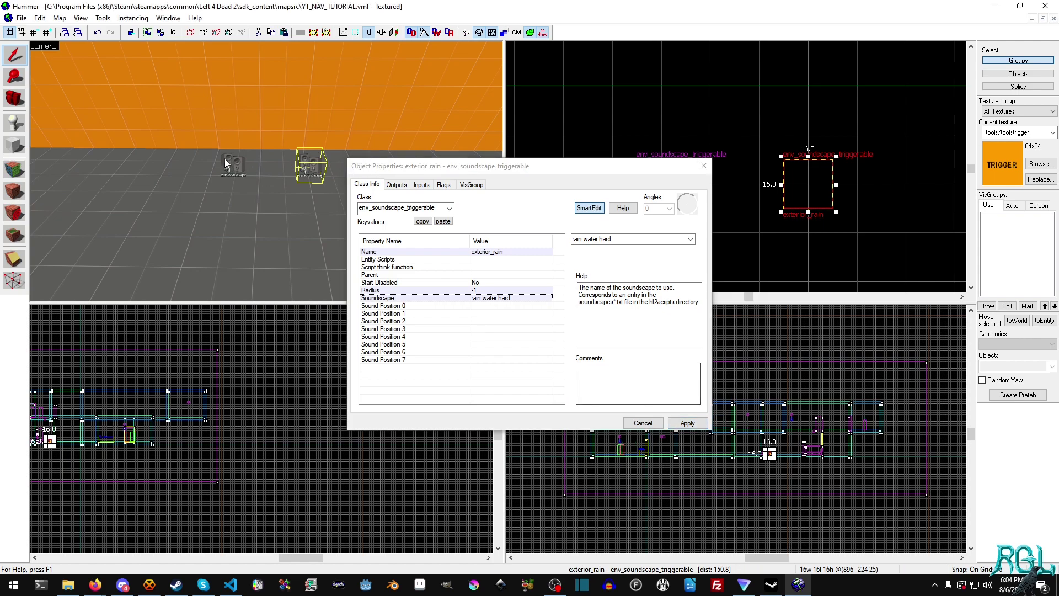
left_click(226, 161)
left_click(319, 161)
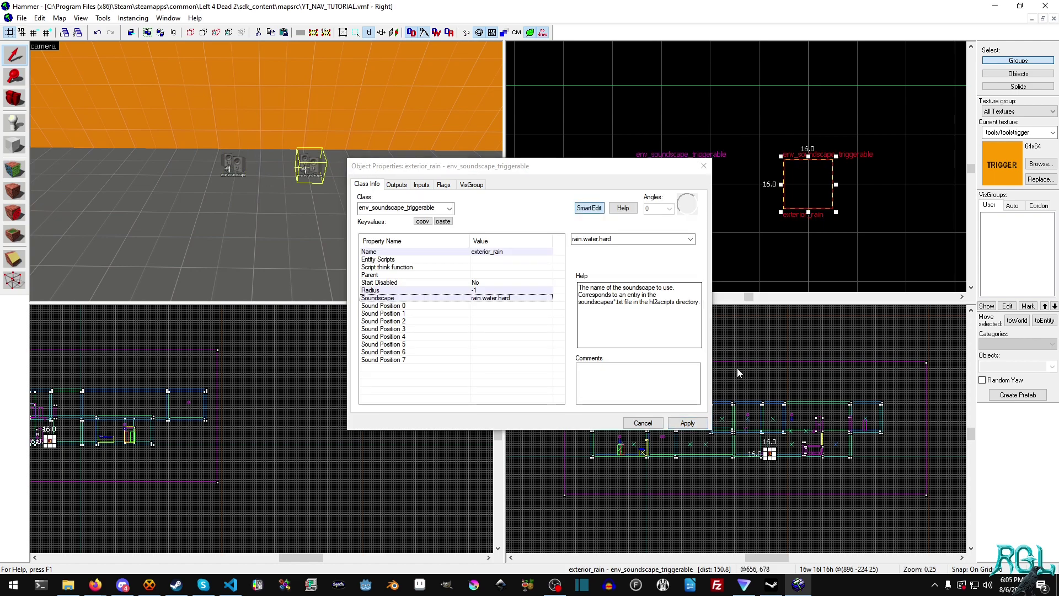
left_click(656, 424)
Examine the walls and open sky ceiling around the soundscape entities, and the map layout from above
key("z")
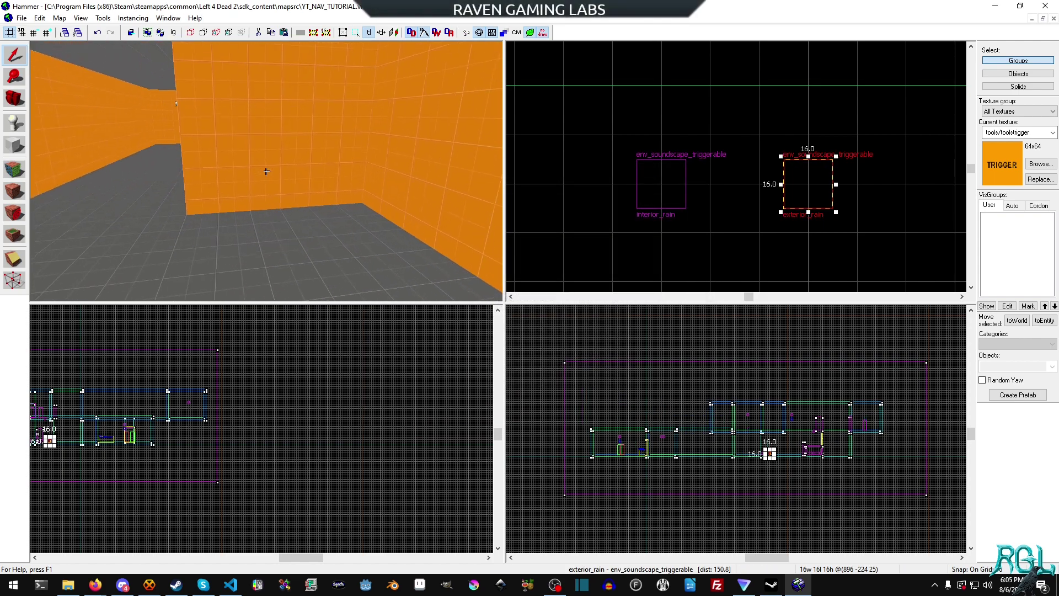
key("z")
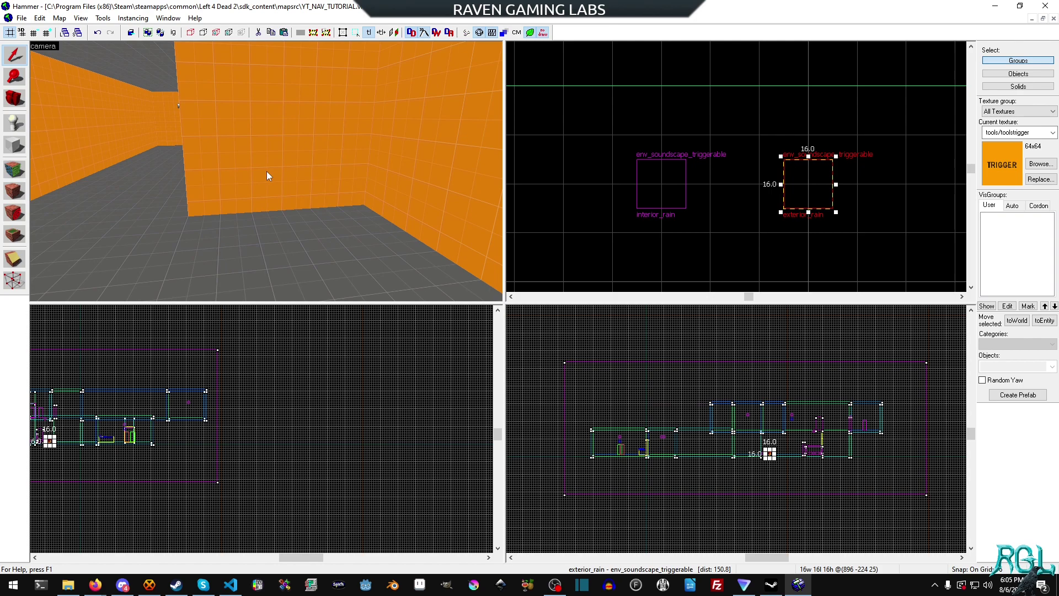
left_click(354, 149)
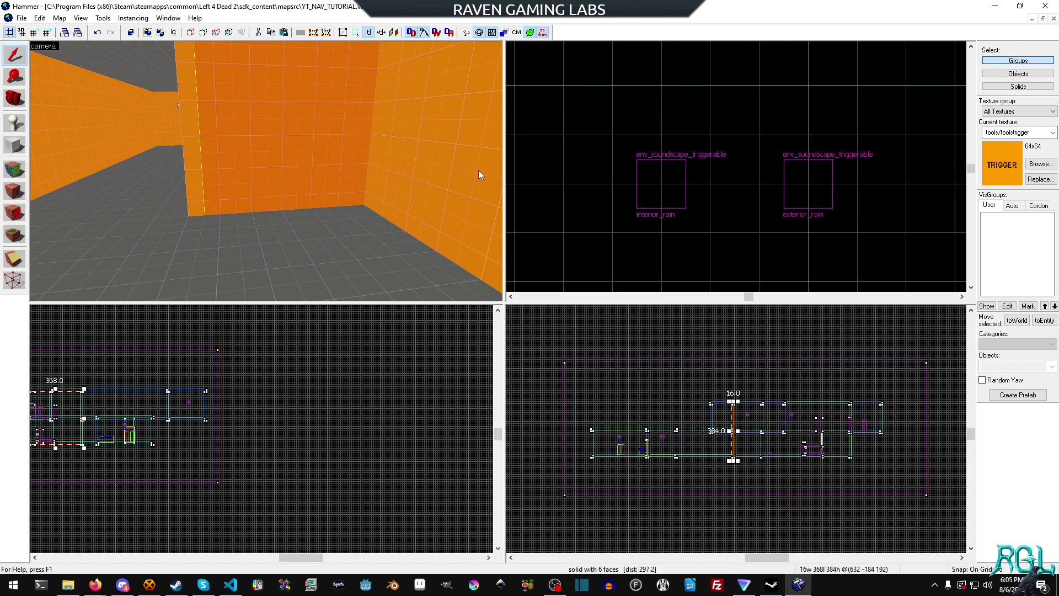
key("Escape")
key("z")
key("s")
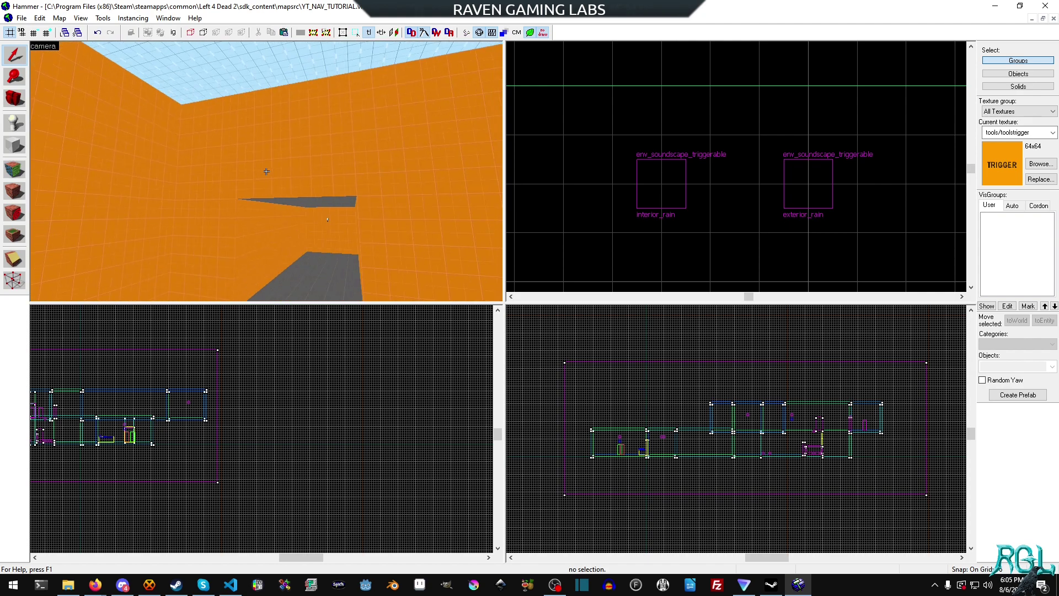
key("z")
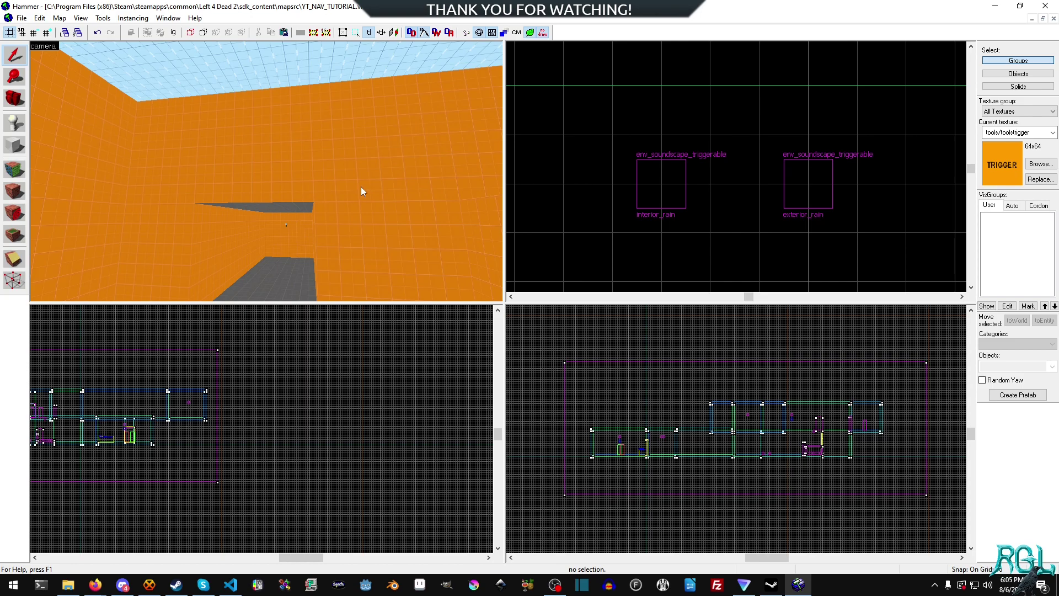
scroll(668, 180, "down", 5)
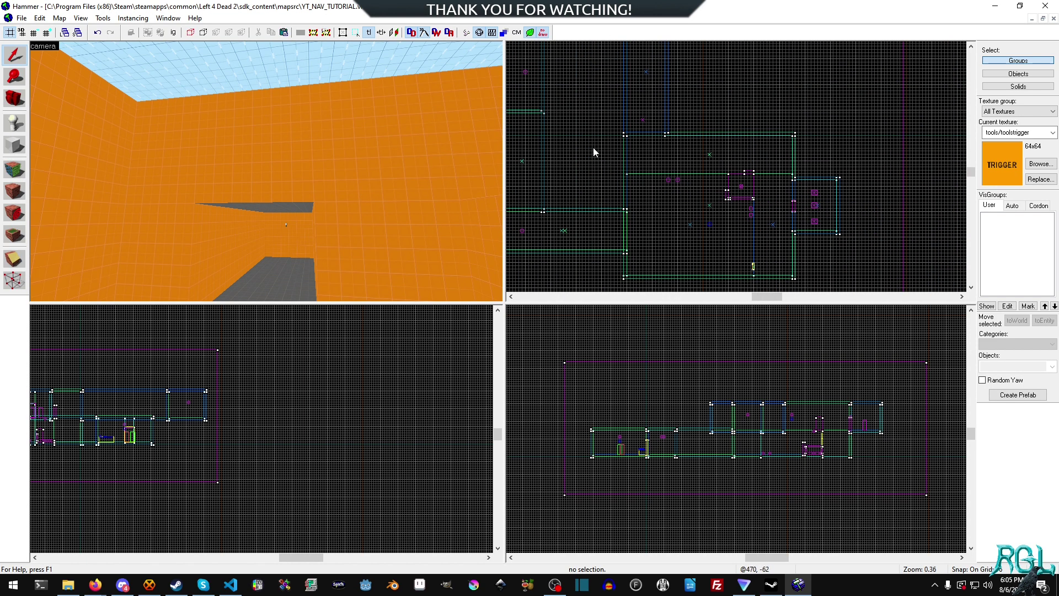
middle_click_drag(594, 149, 685, 181)
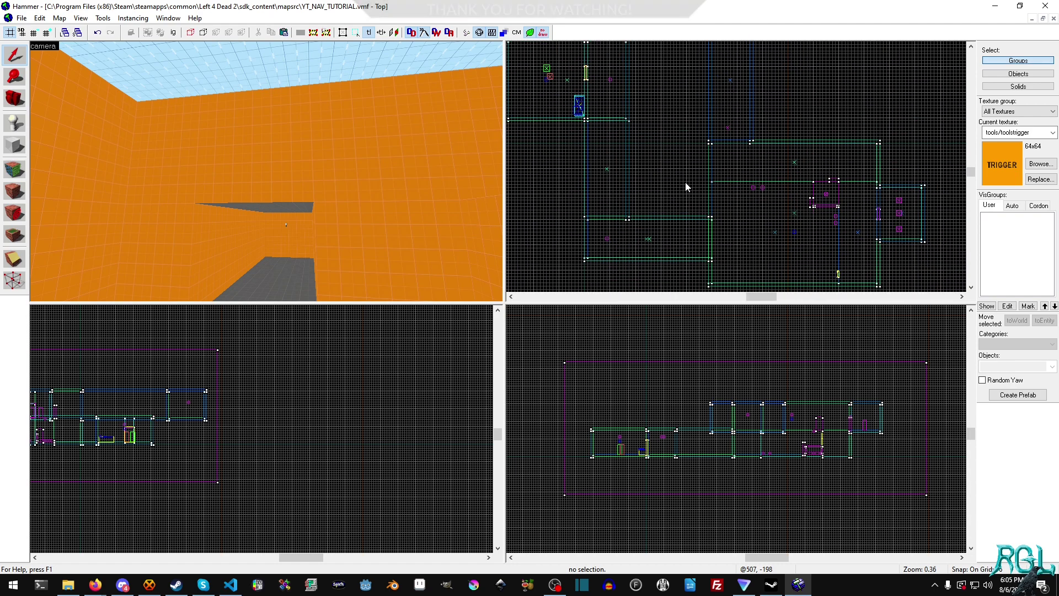
scroll(686, 182, "down", 4)
scroll(686, 182, "up", 4)
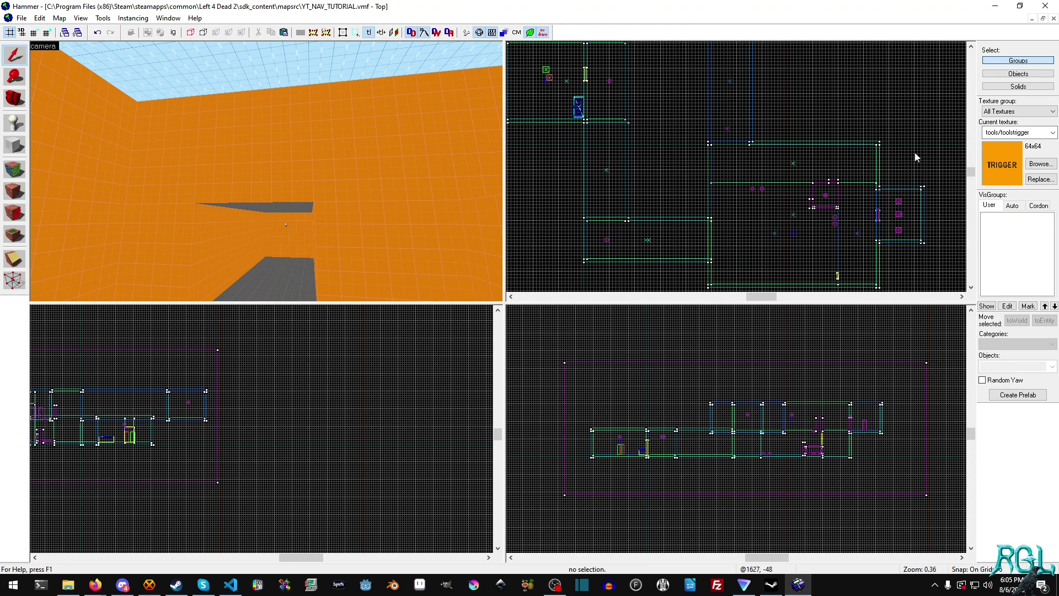
Create a trigger-textured block of 128 by 128 by 384 units enclosing the elevator shaft
key("z")
key("w")
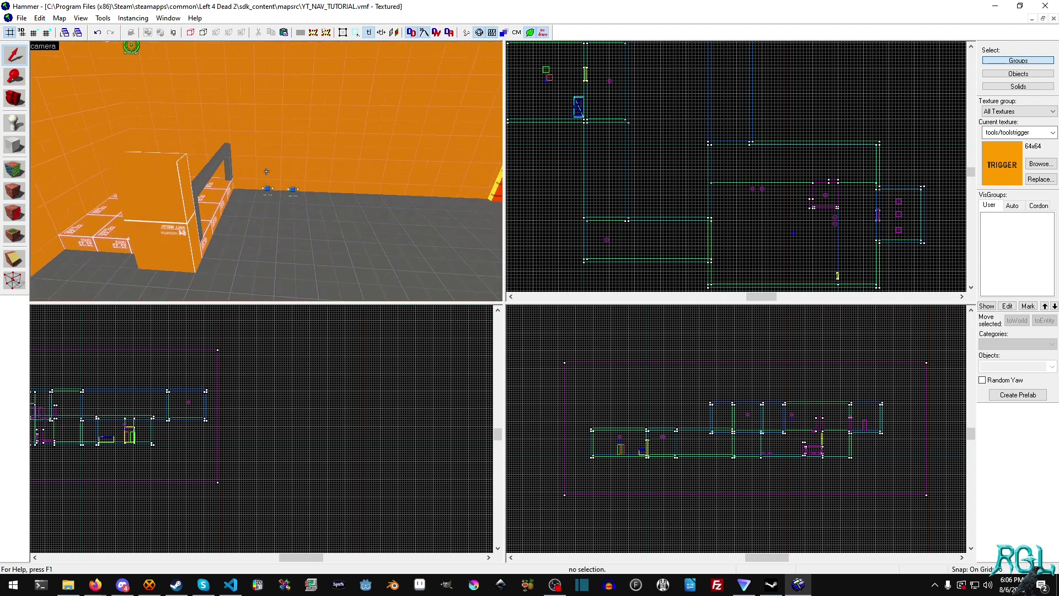
key("z")
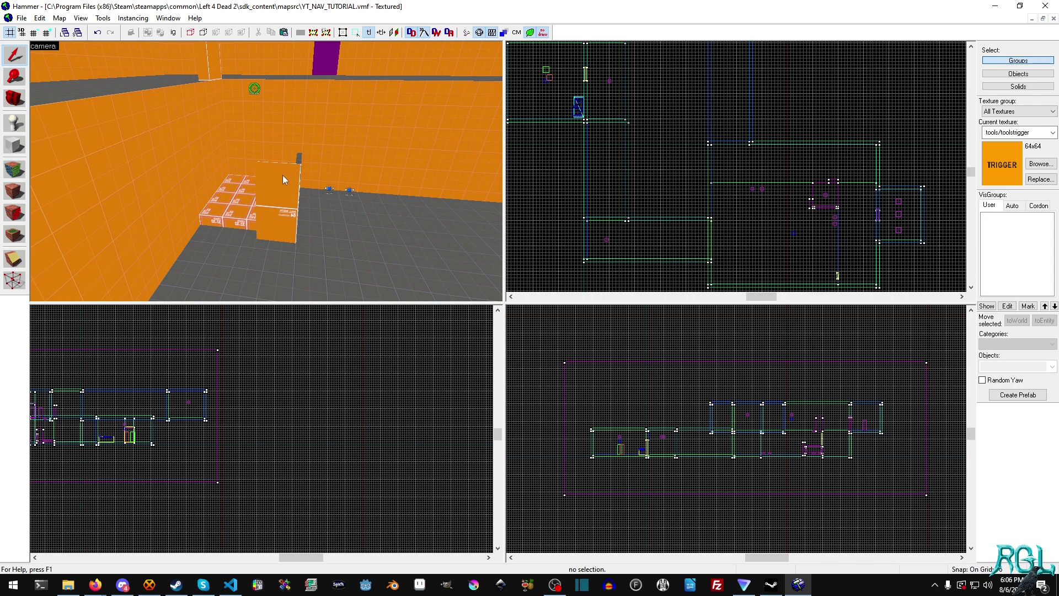
scroll(785, 195, "up", 5)
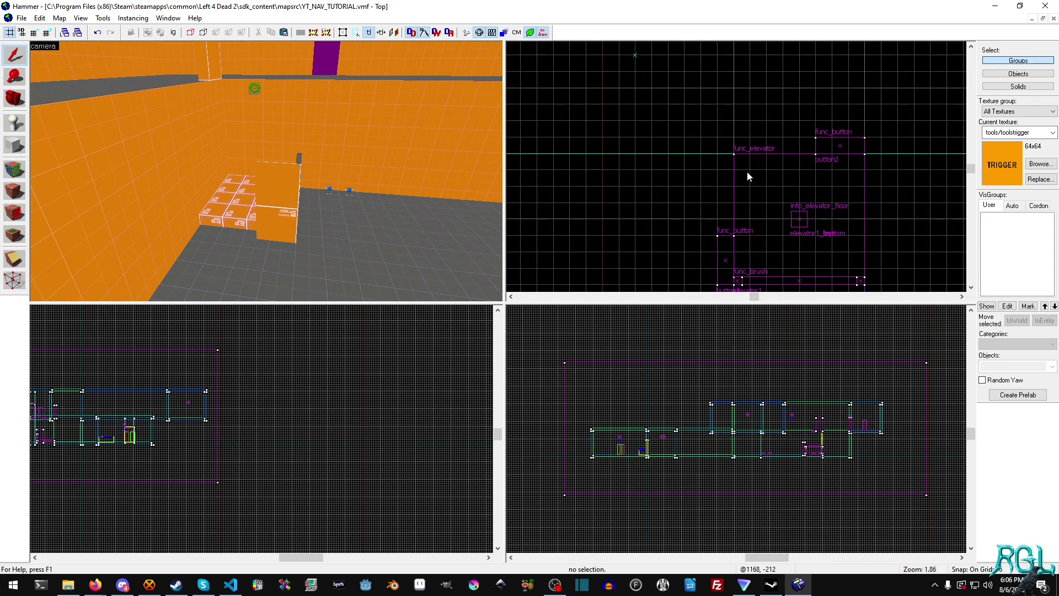
key("shift+b")
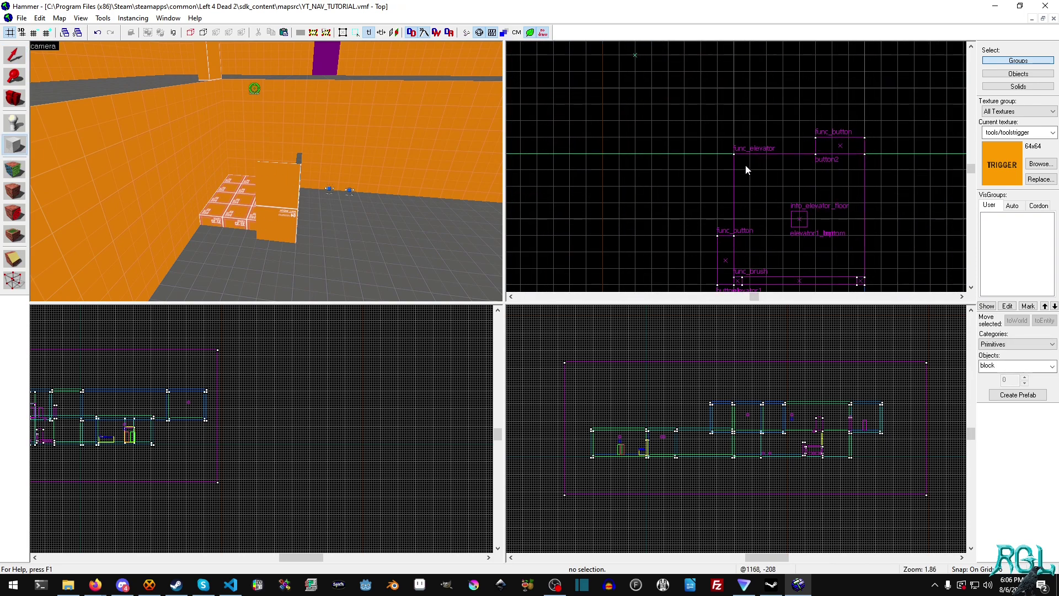
left_click_drag(746, 164, 864, 282)
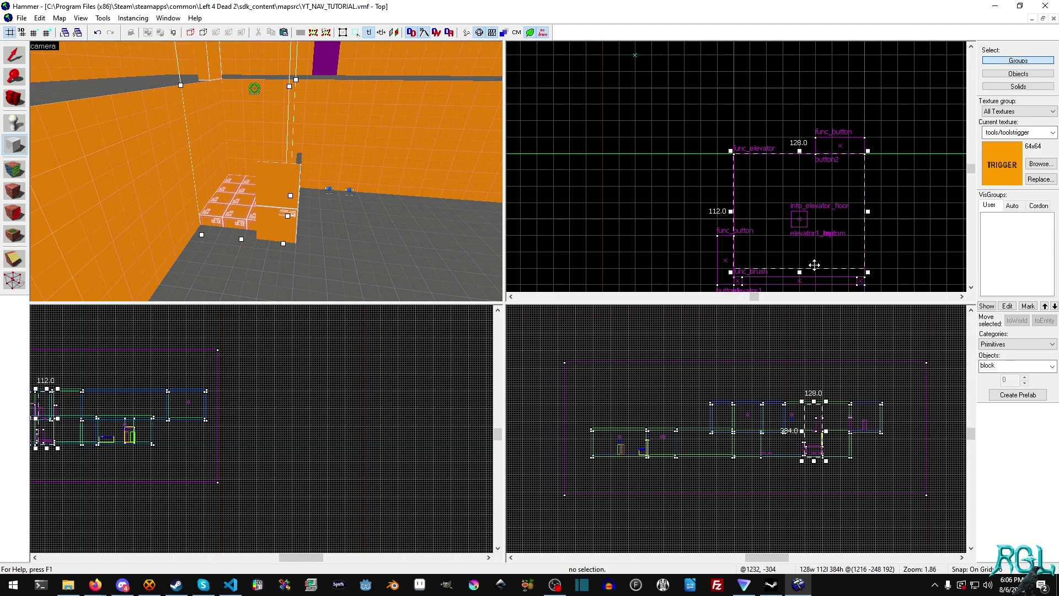
left_click_drag(800, 271, 809, 237)
key("z")
key("z")
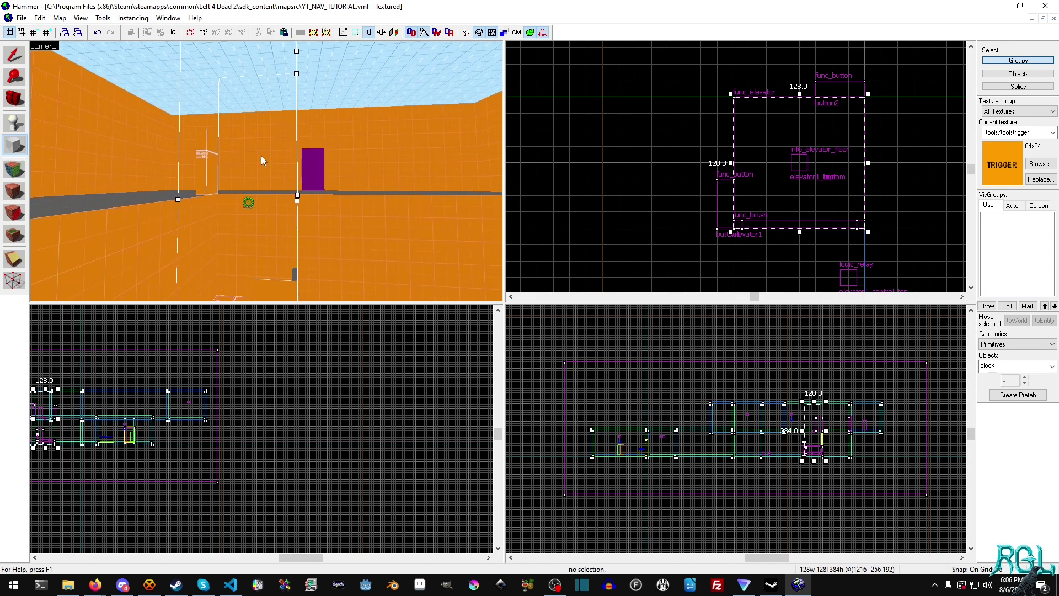
key("Return")
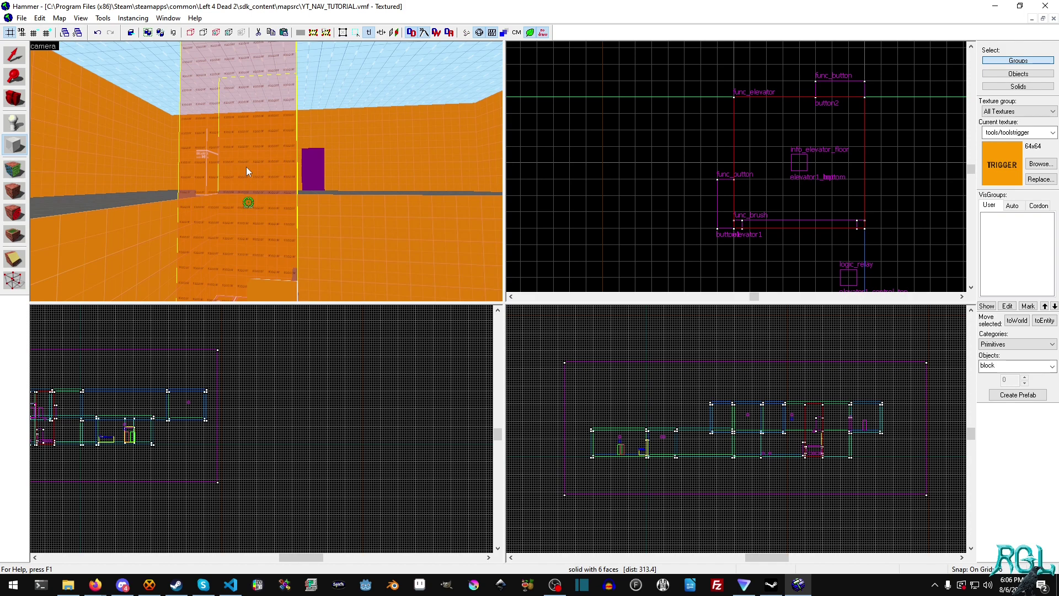
Tie the elevator shaft block to a func_precipitation_blocker entity, apply it and clear the selection
key("ctrl+t")
left_click(449, 208)
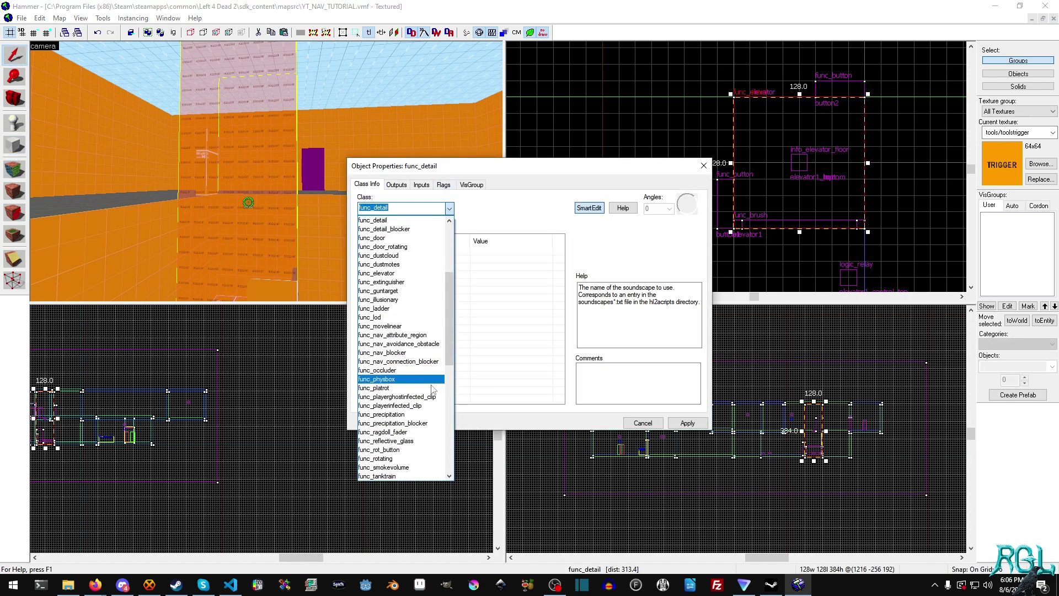
left_click(389, 423)
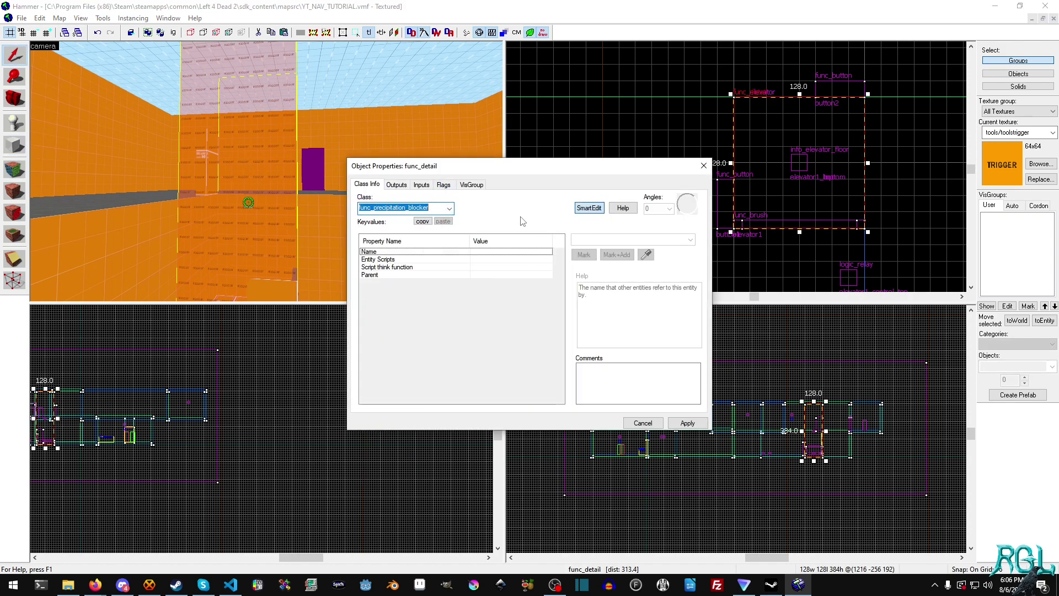
left_click(684, 423)
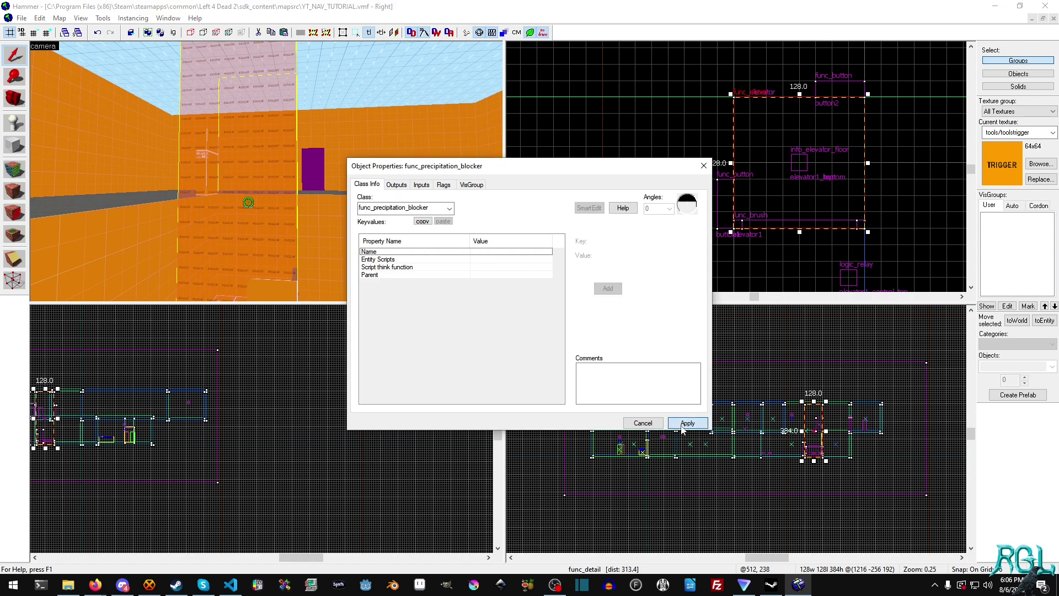
left_click(643, 423)
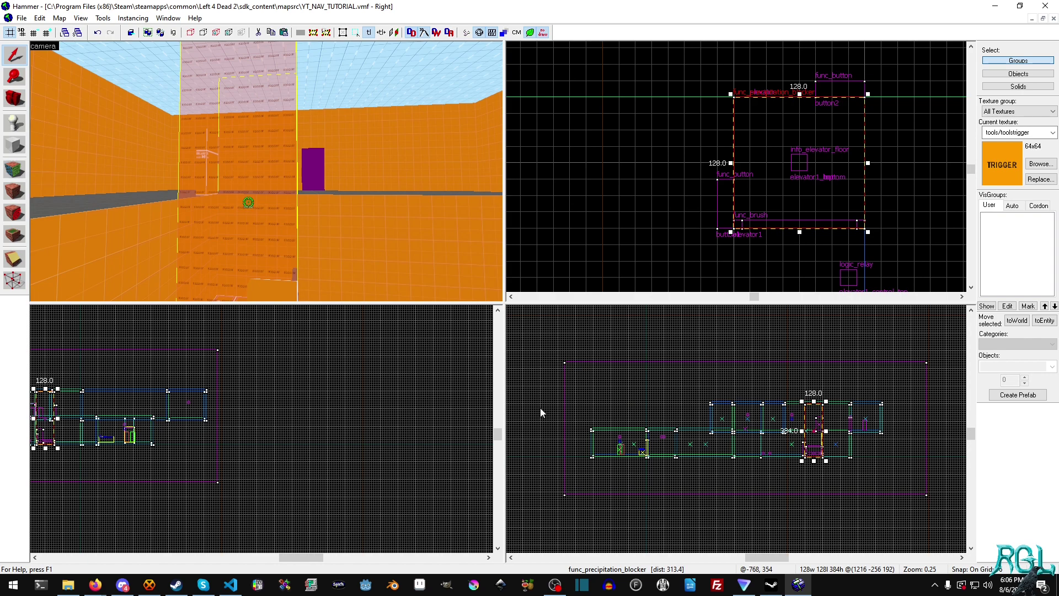
left_click(551, 368)
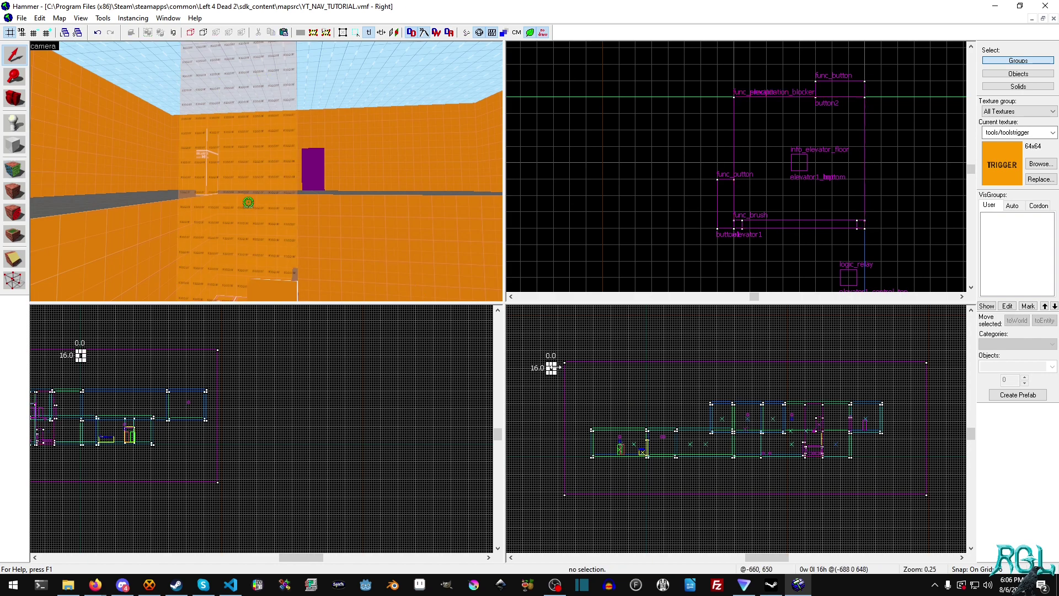
key("Escape")
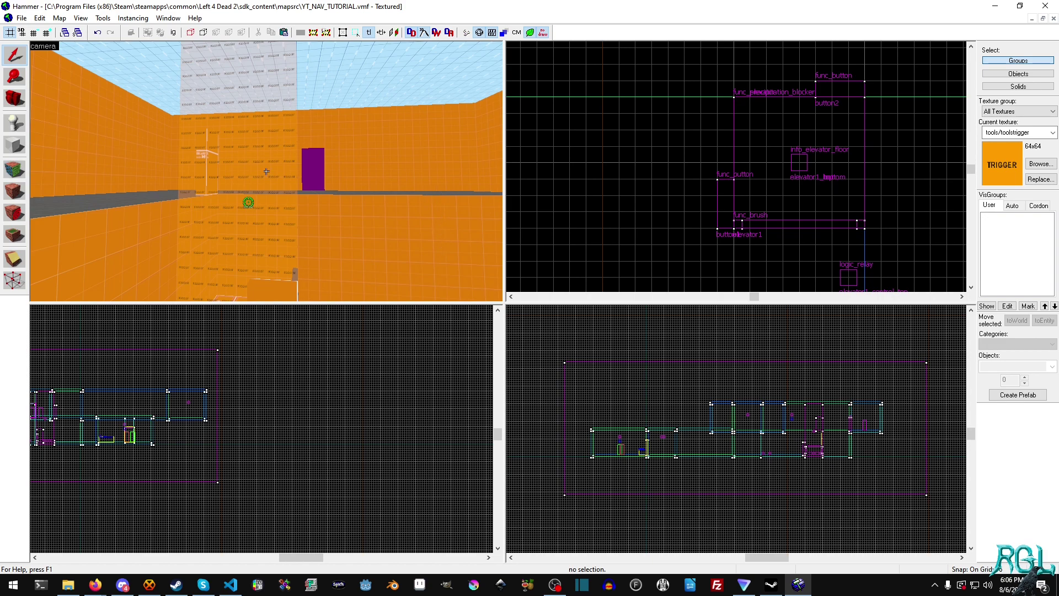
key("w")
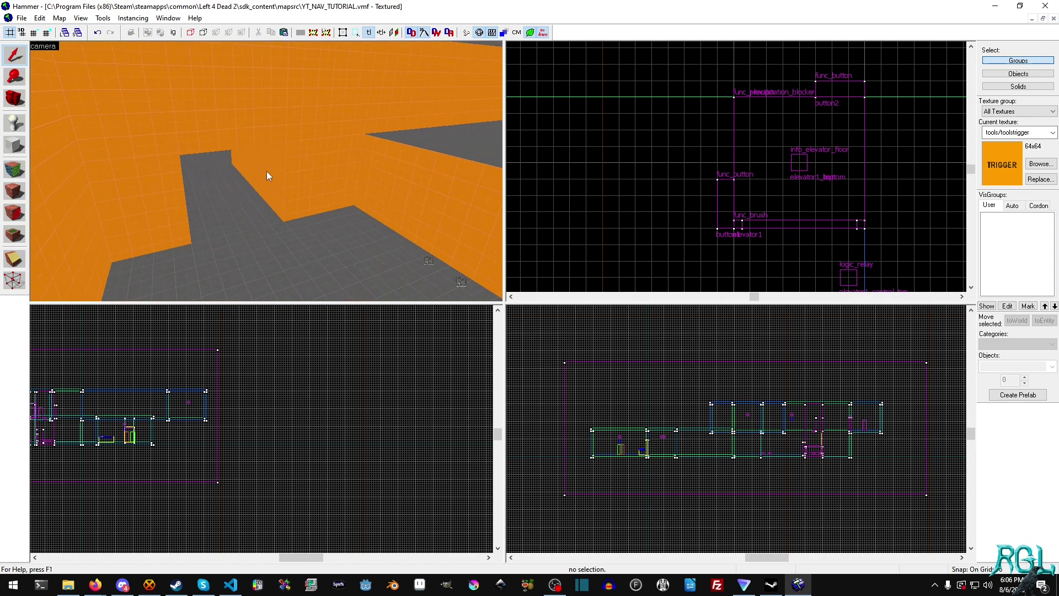
scroll(705, 209, "up", 6)
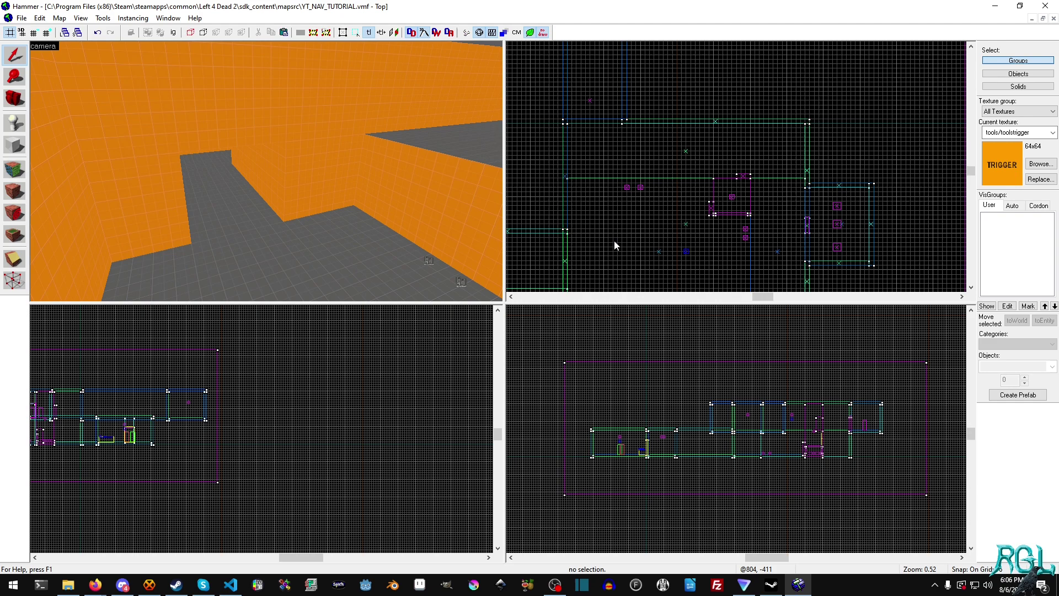
scroll(626, 230, "up", 5)
scroll(676, 204, "down", 3)
middle_click_drag(764, 177, 707, 147)
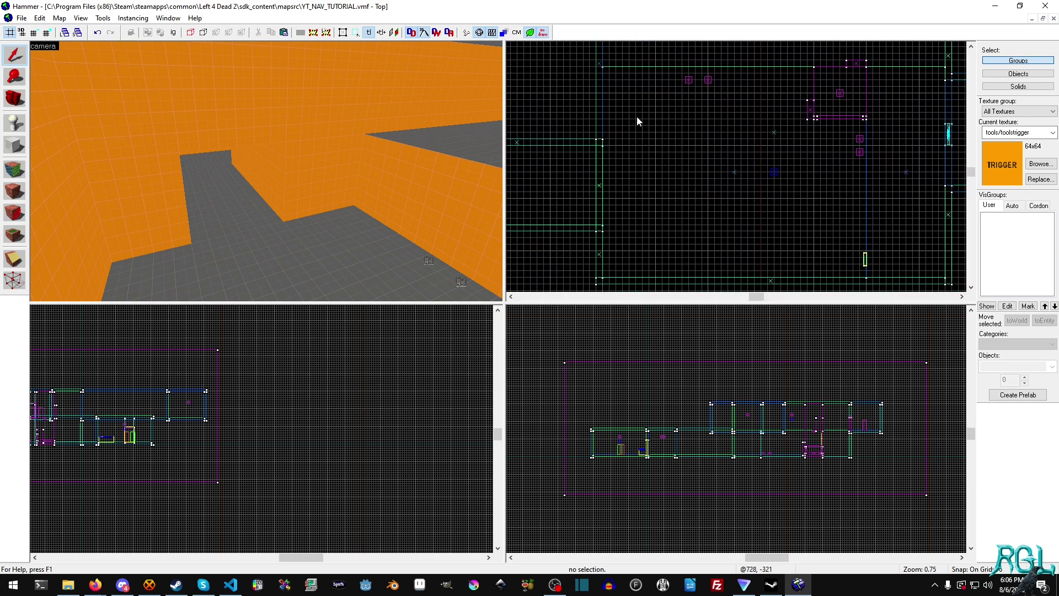
middle_click_drag(685, 98, 668, 111)
left_click_drag(594, 134, 774, 285)
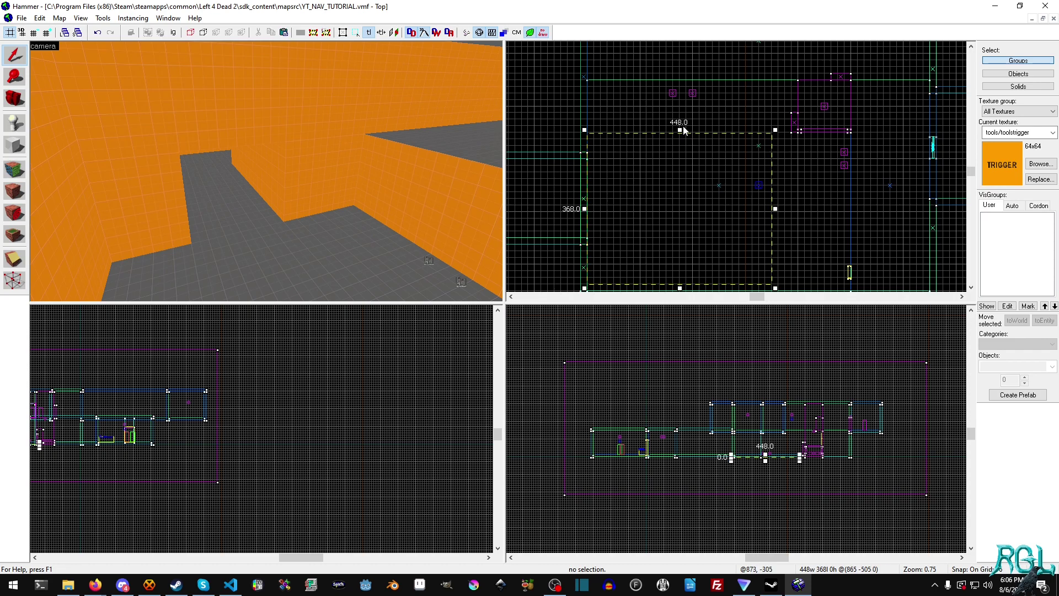
left_click_drag(680, 130, 673, 69)
scroll(733, 182, "down", 5)
scroll(795, 251, "up", 5)
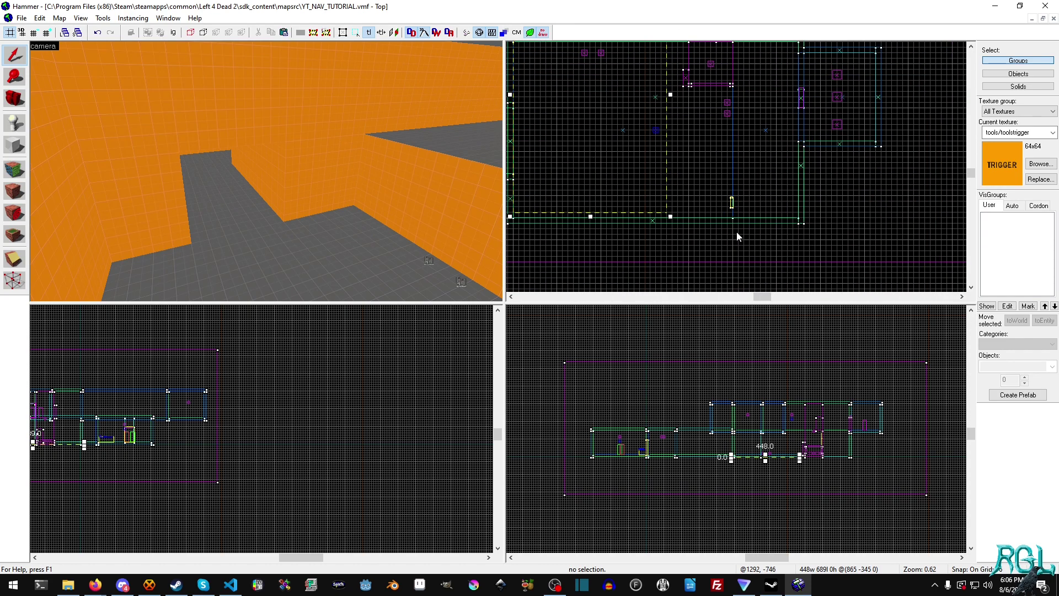
left_click_drag(658, 211, 815, 218)
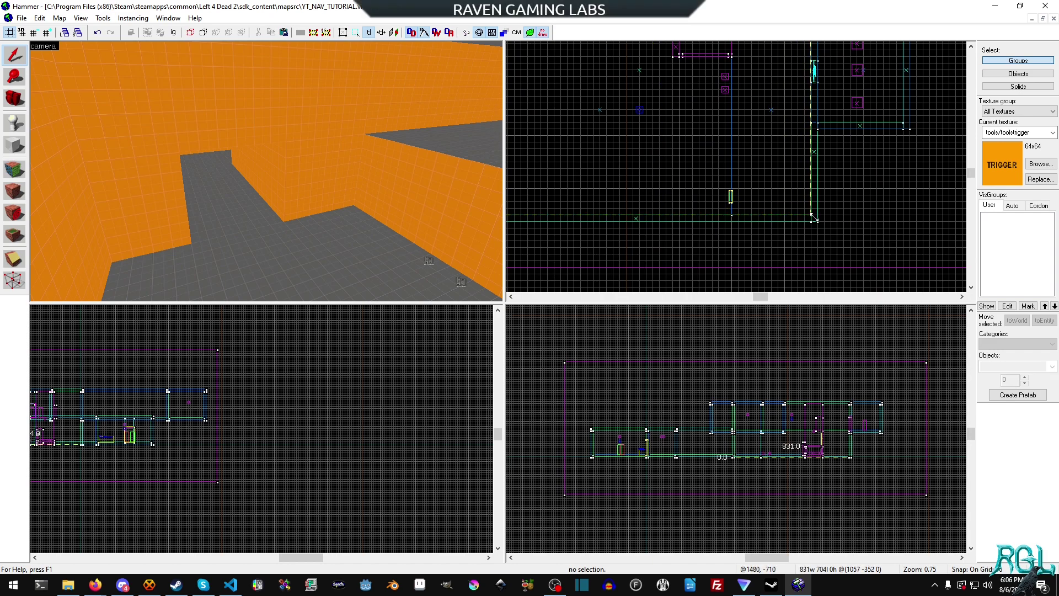
Outline a new block of 224 by 288 by 384 units in the open-sky room, against the wall with the hallway opening
key("z")
key("z")
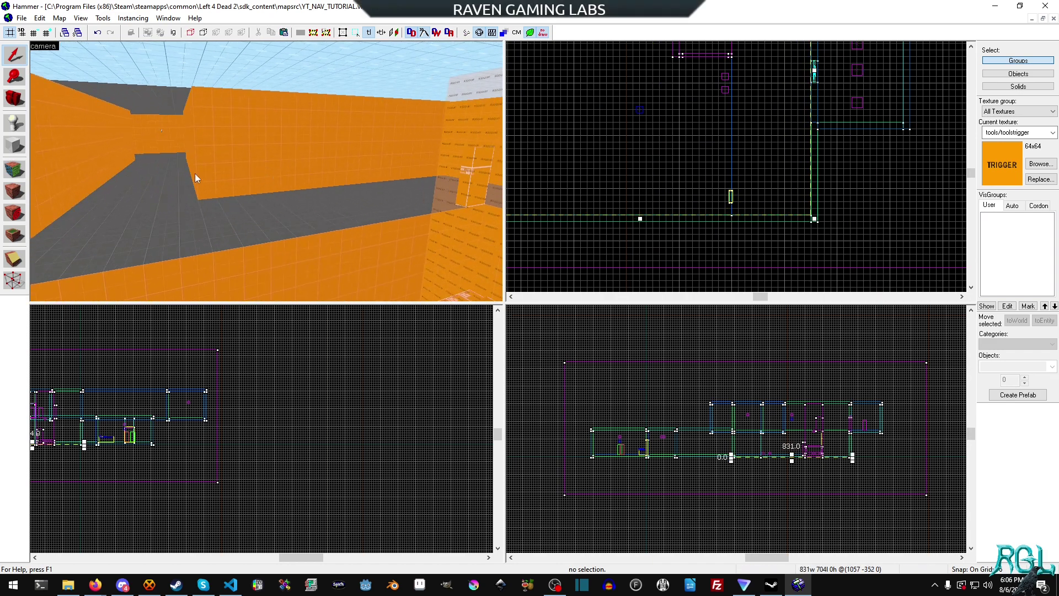
left_click(15, 144)
mouse_move(647, 99)
left_mouse_down()
mouse_move(809, 204)
mouse_move(814, 220)
left_mouse_up()
middle_click_drag(694, 131, 797, 211)
left_click_drag(746, 175, 746, 175)
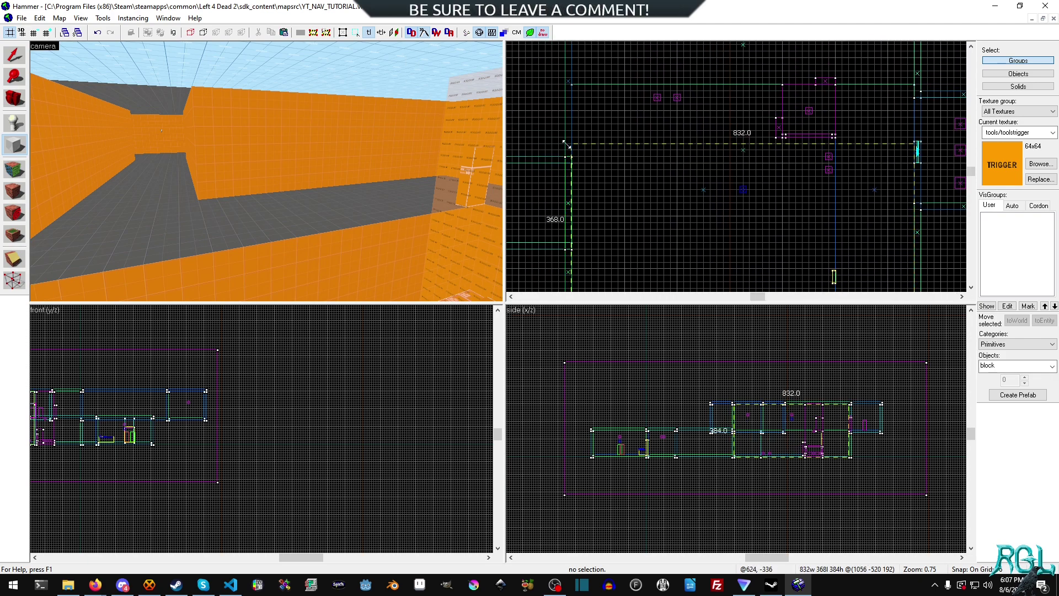
left_click_drag(566, 145, 568, 132)
scroll(830, 215, "down", 2)
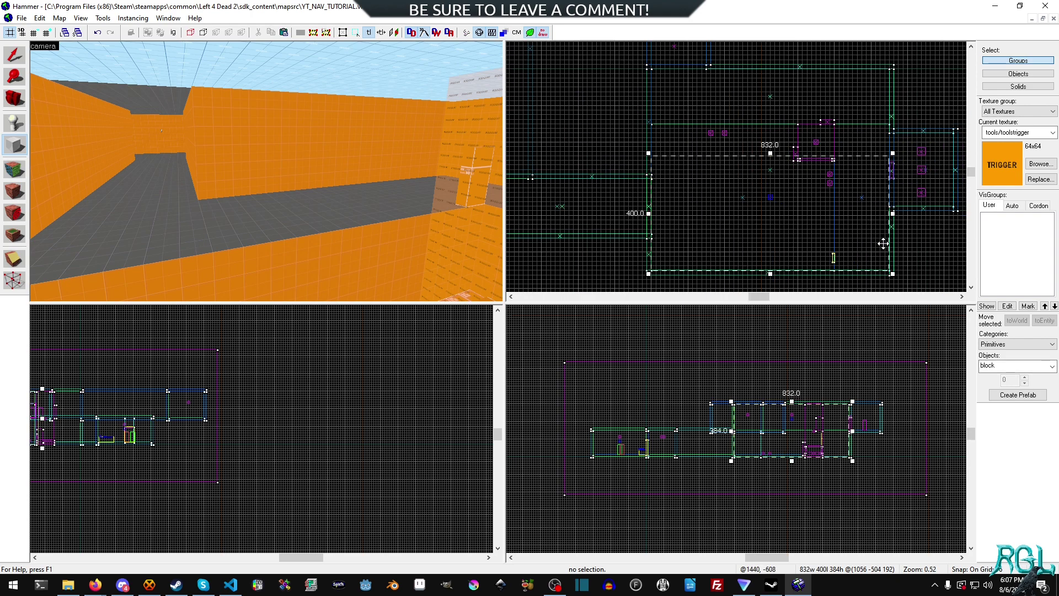
left_click_drag(892, 273, 718, 241)
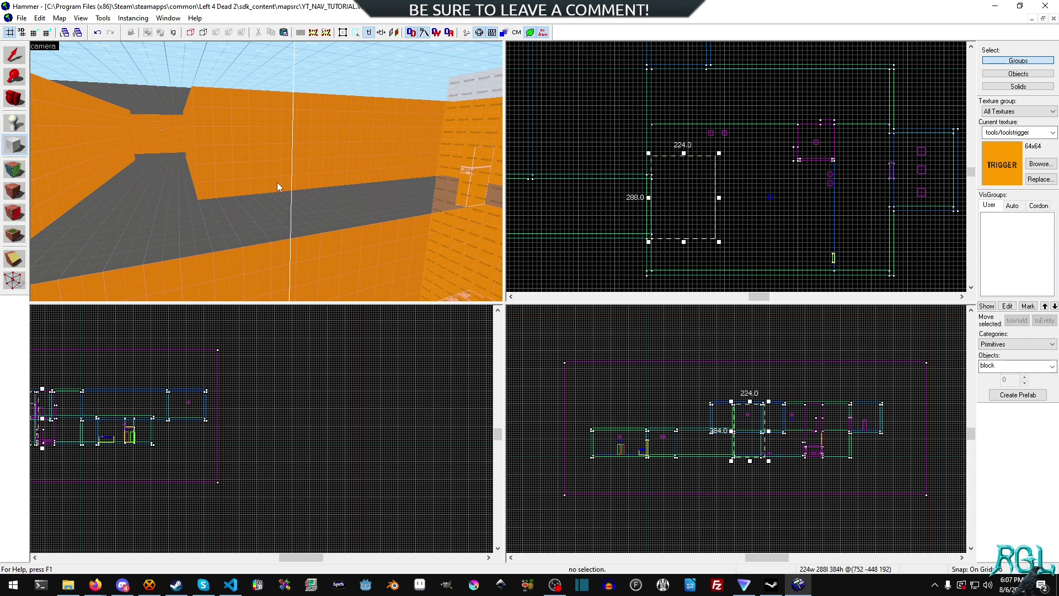
Shrink the block to 32 by 224 by 192 units so it fits the hallway opening, and create it
key("z")
key("s")
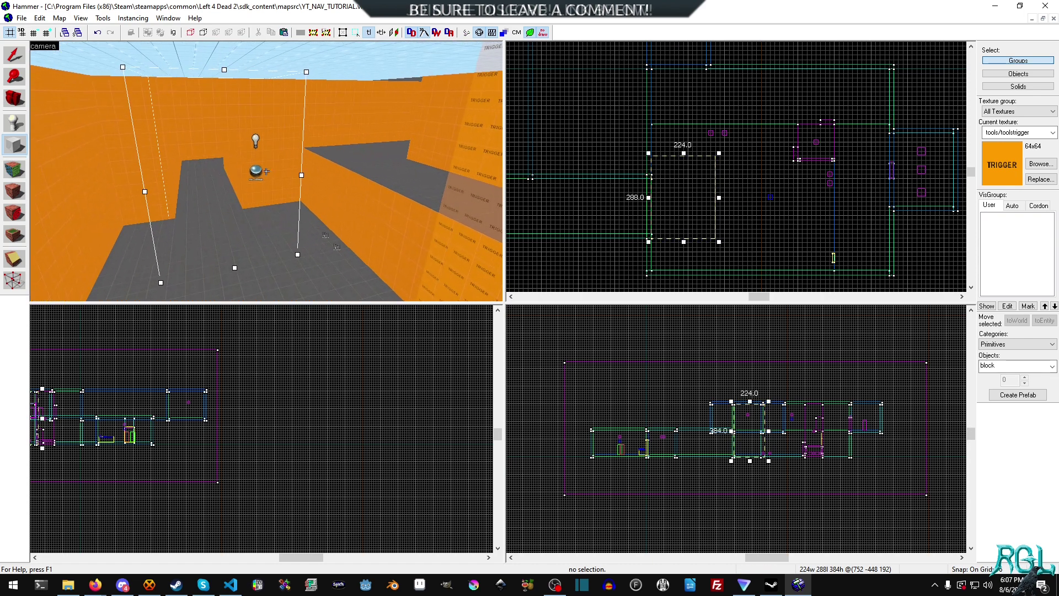
key("d")
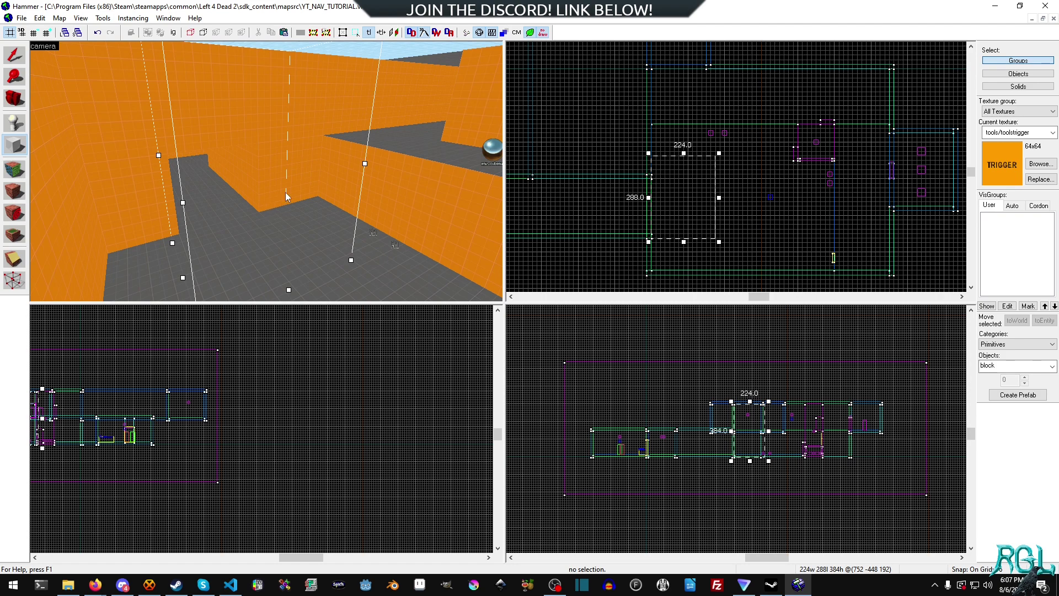
scroll(731, 177, "up", 3)
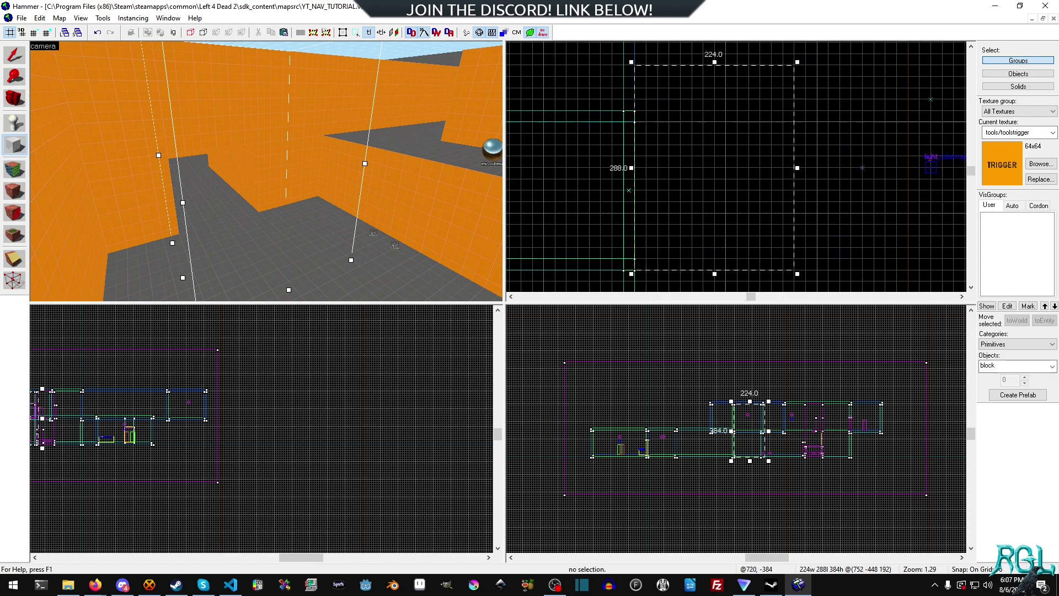
left_click_drag(797, 168, 648, 173)
left_click_drag(639, 62, 640, 108)
left_click_drag(642, 274, 641, 270)
left_click_drag(636, 189, 660, 189)
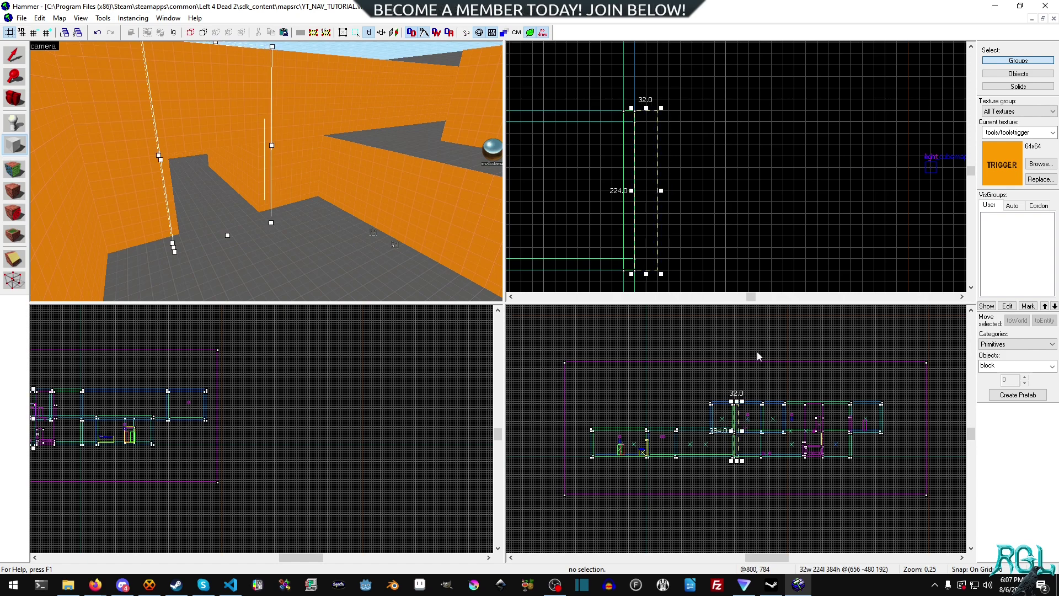
scroll(742, 409, "up", 5)
left_click_drag(748, 387, 753, 452)
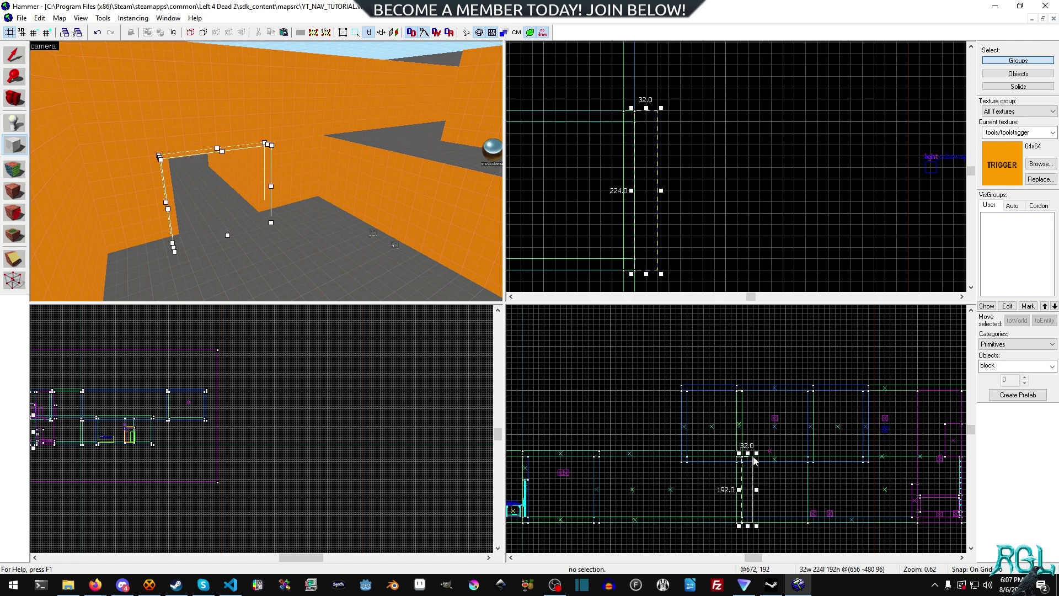
key("Return")
key("shift+s")
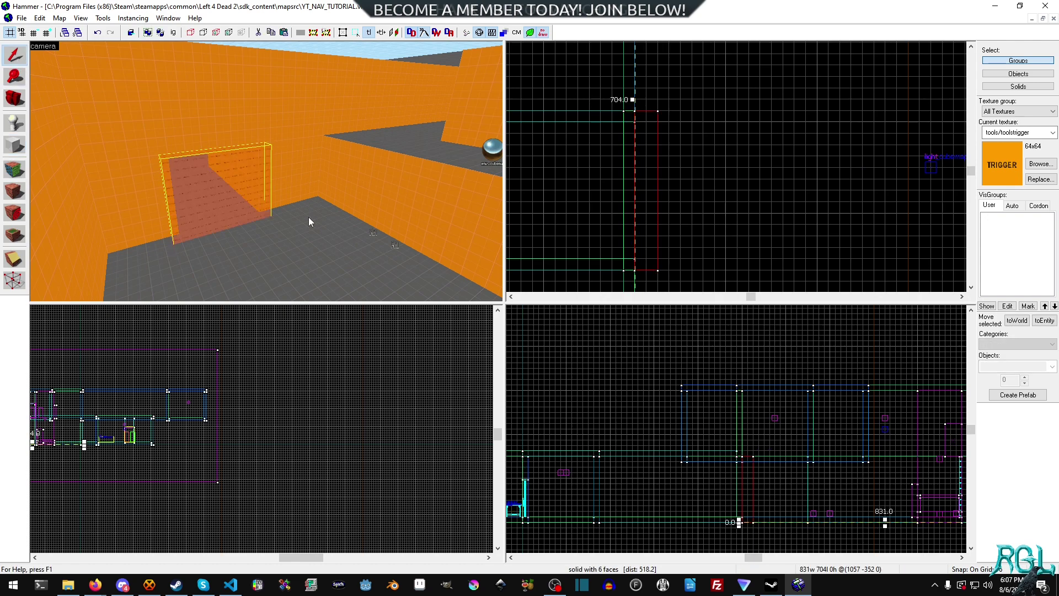
Tie the block at the hallway opening to a trigger_soundscape entity and apply the class
key("ctrl+t")
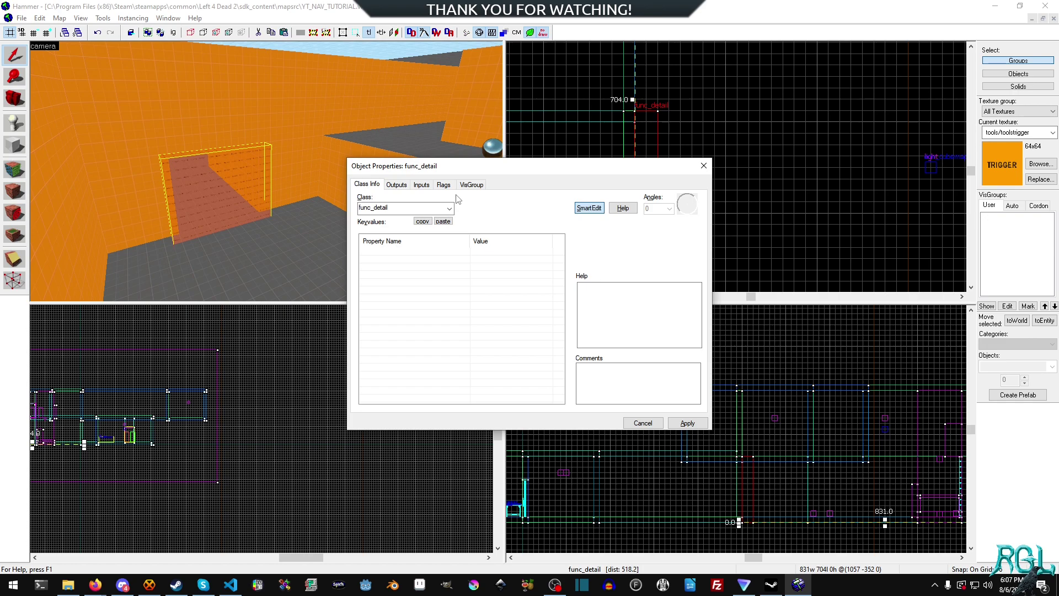
left_click(449, 207)
scroll(406, 412, "down", 10)
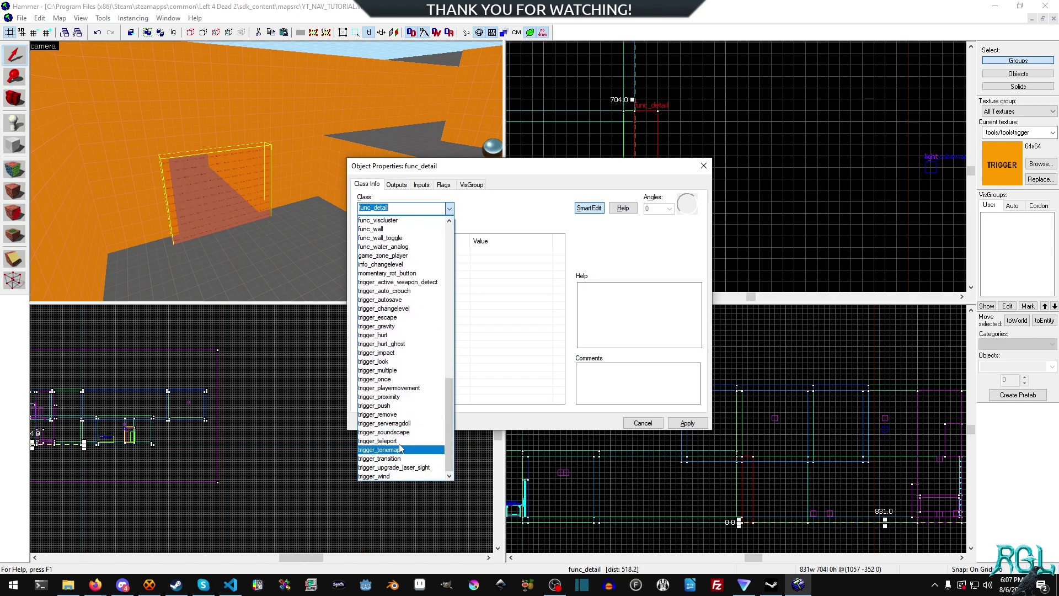
left_click(403, 433)
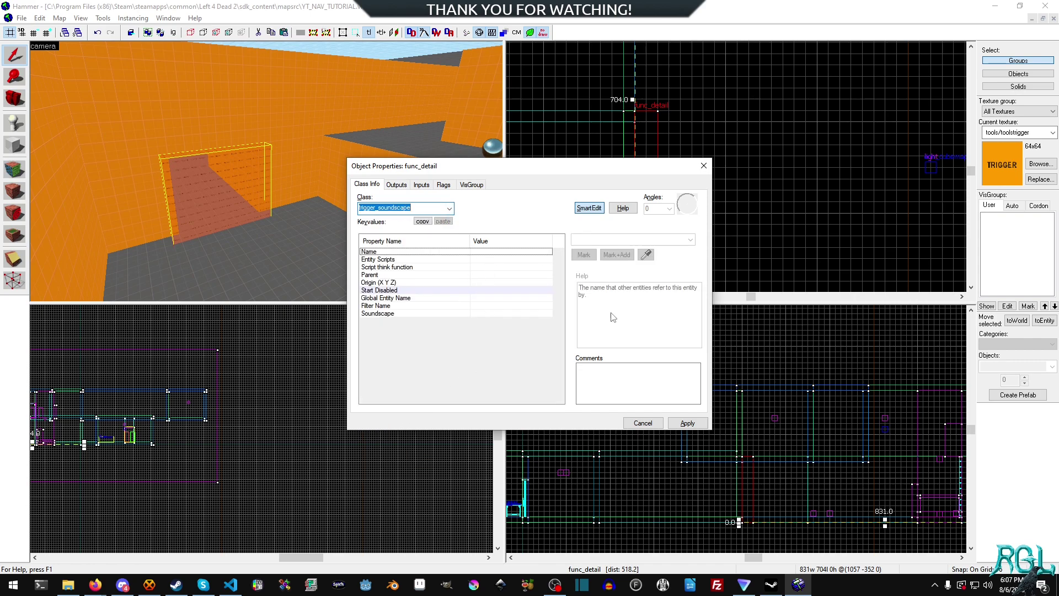
left_click(688, 423)
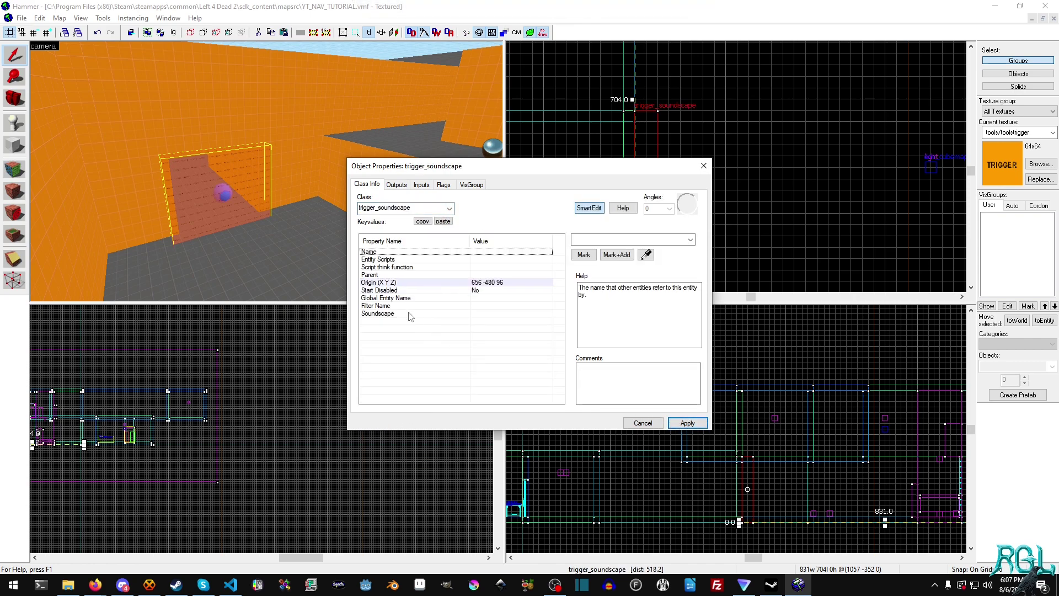
Set the trigger's Soundscape property to exterior_rain and apply it
left_click(690, 240)
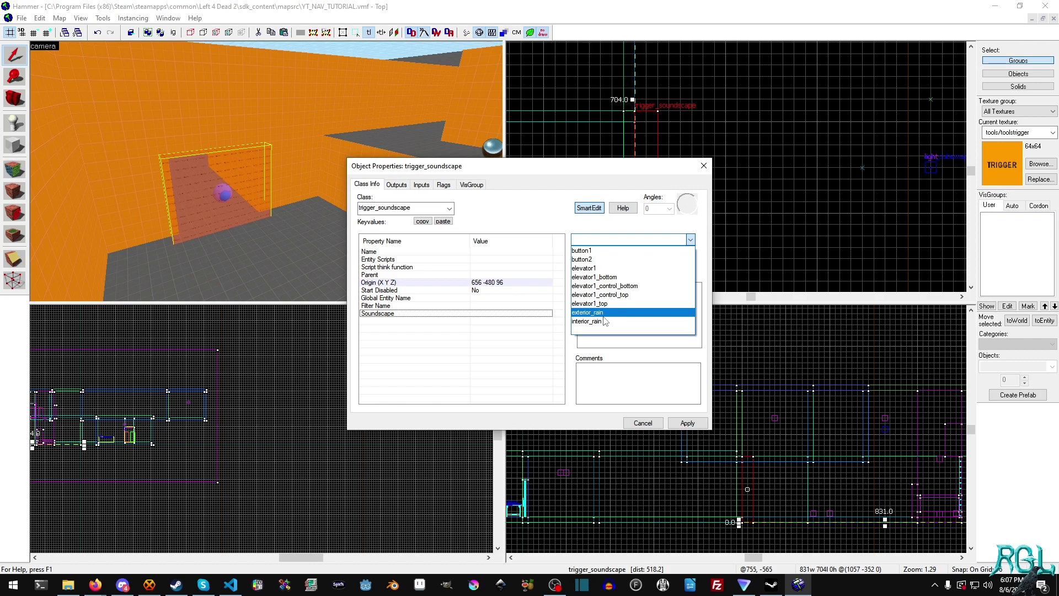
left_click(588, 312)
left_click(688, 423)
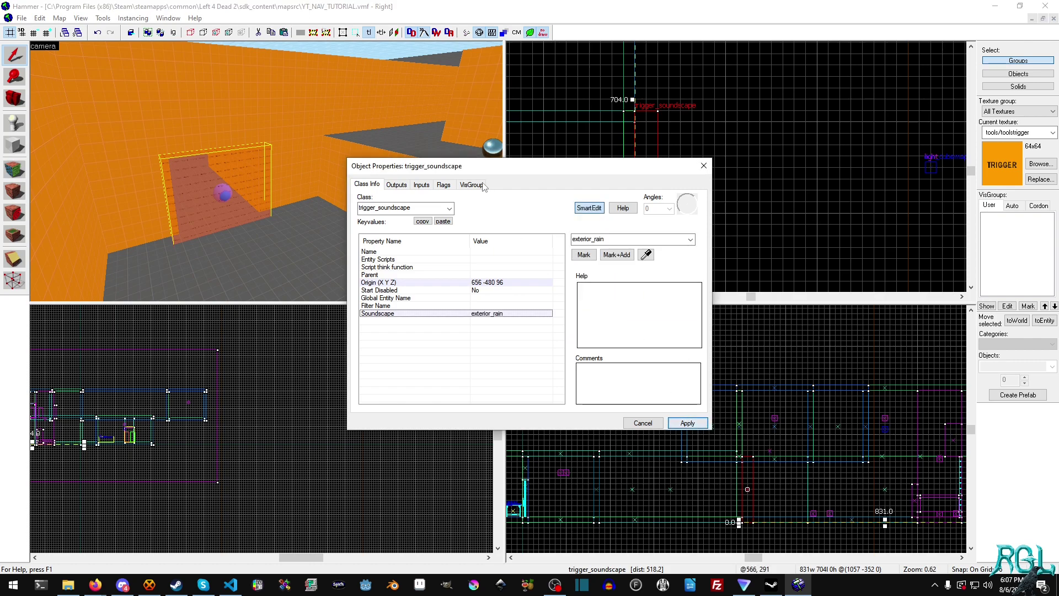
Add an output to the trigger_soundscape entity that fires on OnStartTouch
left_click(397, 185)
left_click_drag(418, 175, 522, 178)
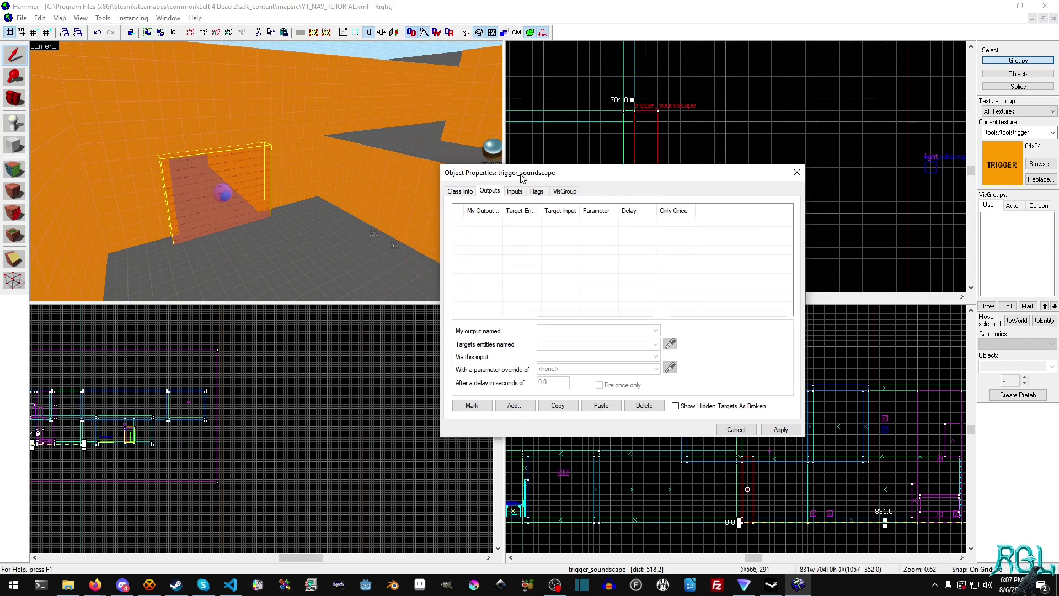
left_click(514, 405)
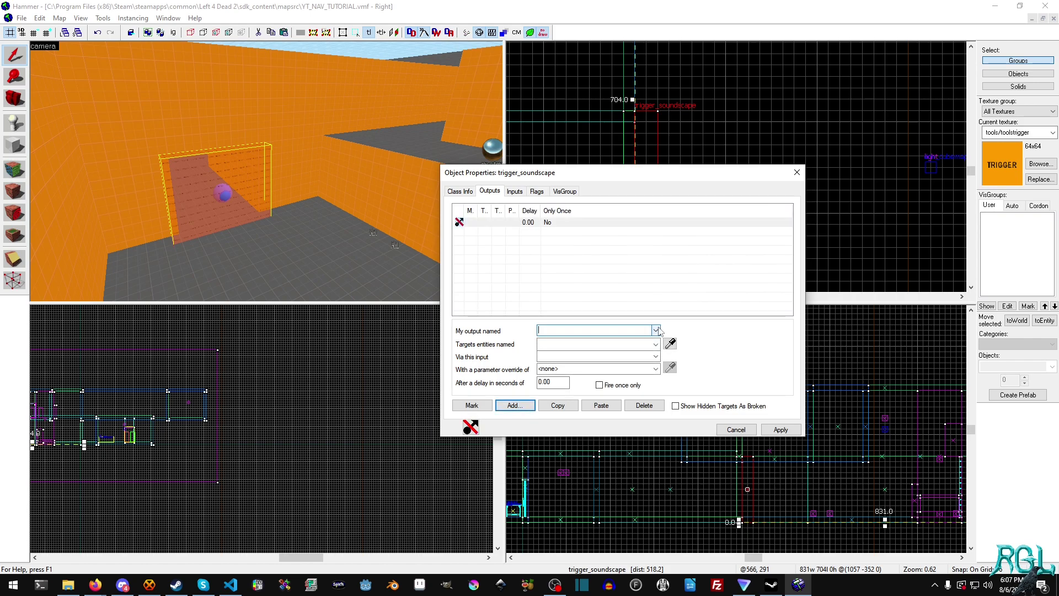
left_click(655, 330)
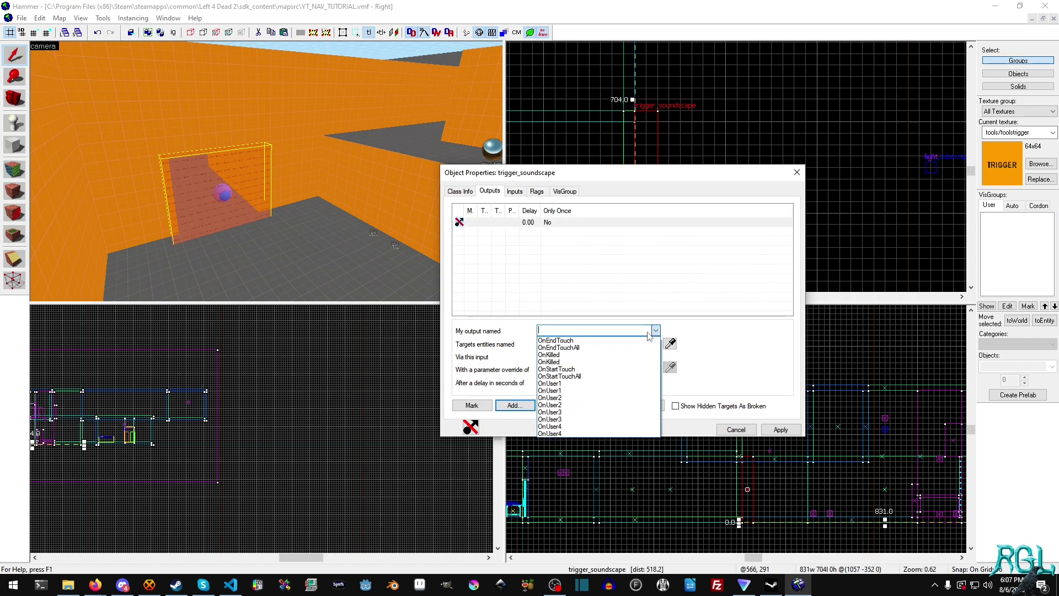
left_click(620, 376)
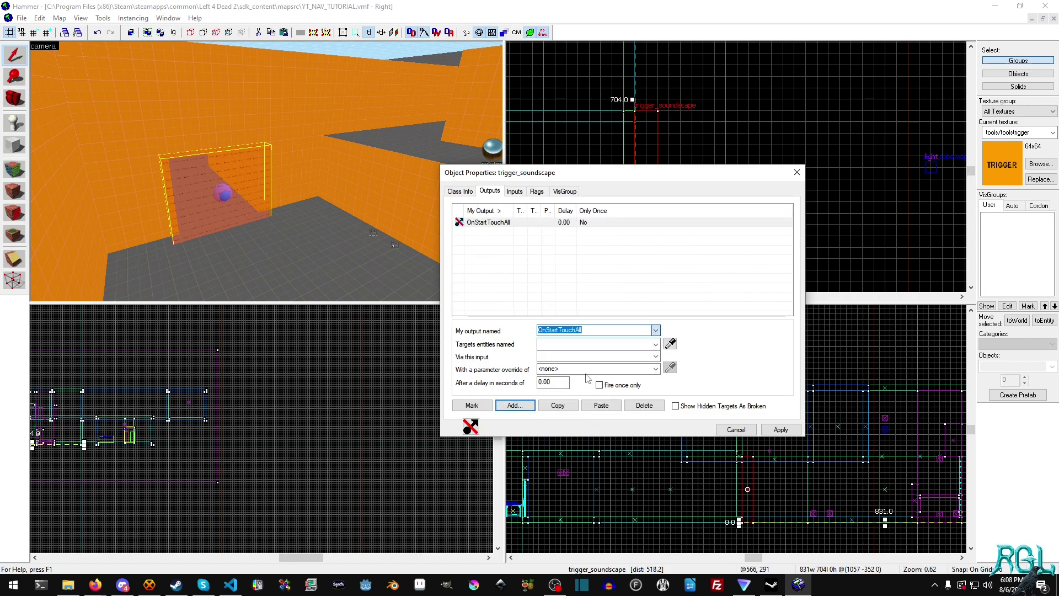
left_click(656, 344)
left_click(656, 345)
left_click(655, 330)
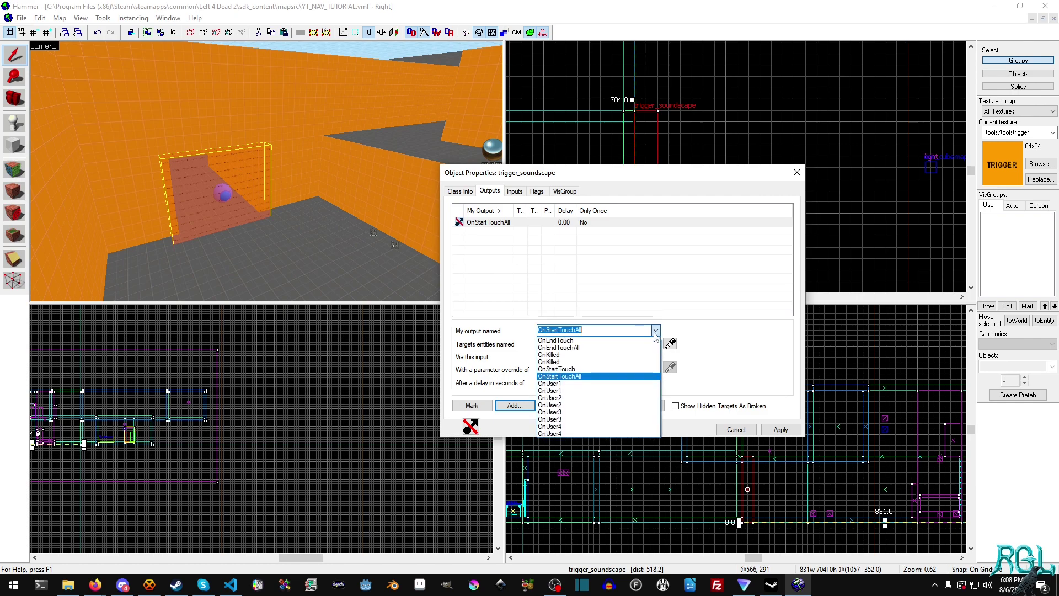
left_click(557, 369)
Make the OnStartTouch output send Enable to exterior_rain and apply it
left_click(655, 345)
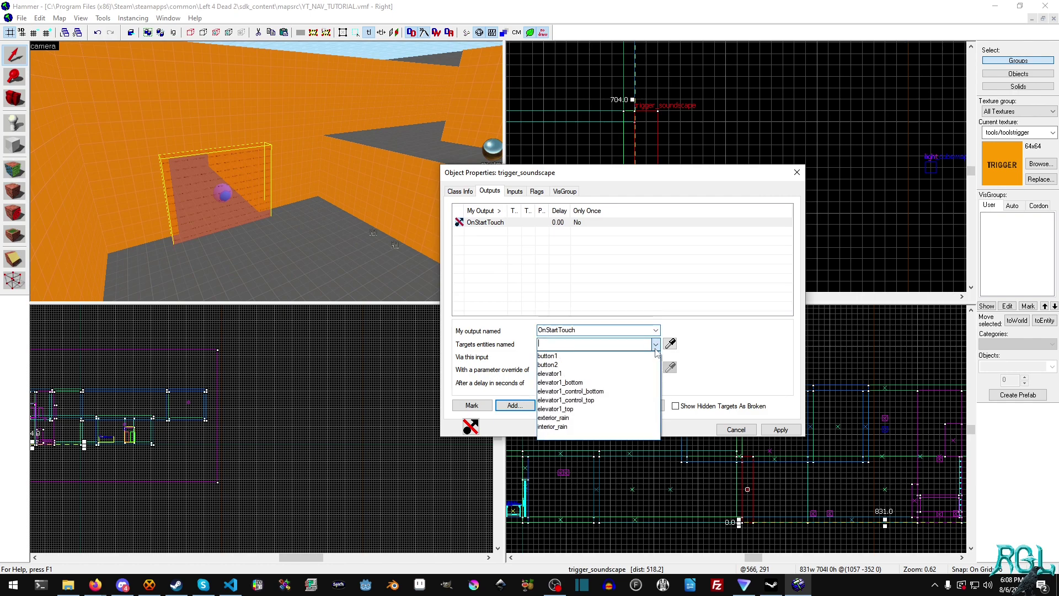
left_click(565, 417)
left_click(574, 356)
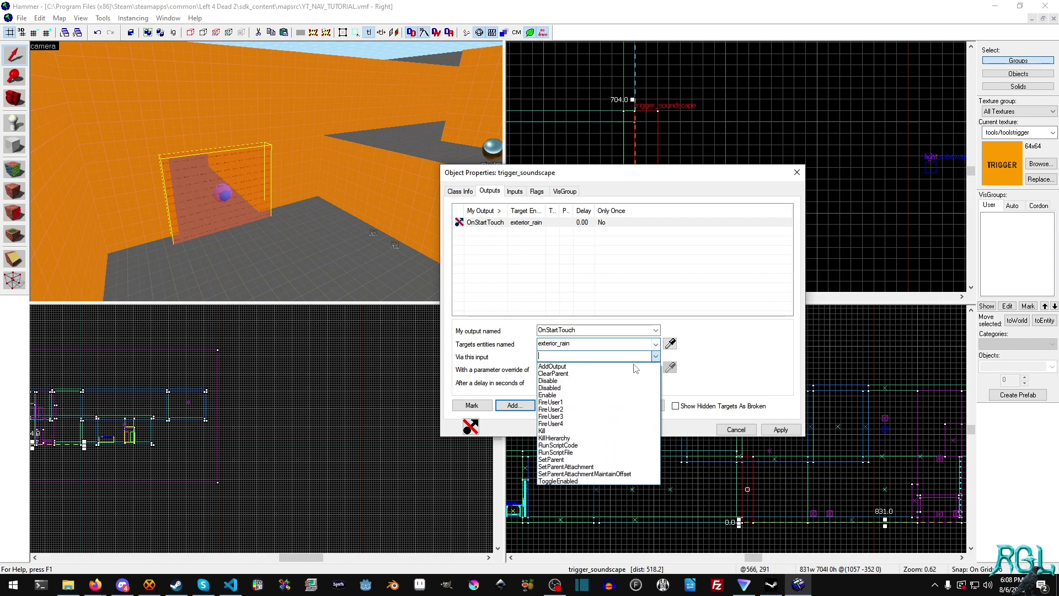
left_click(569, 395)
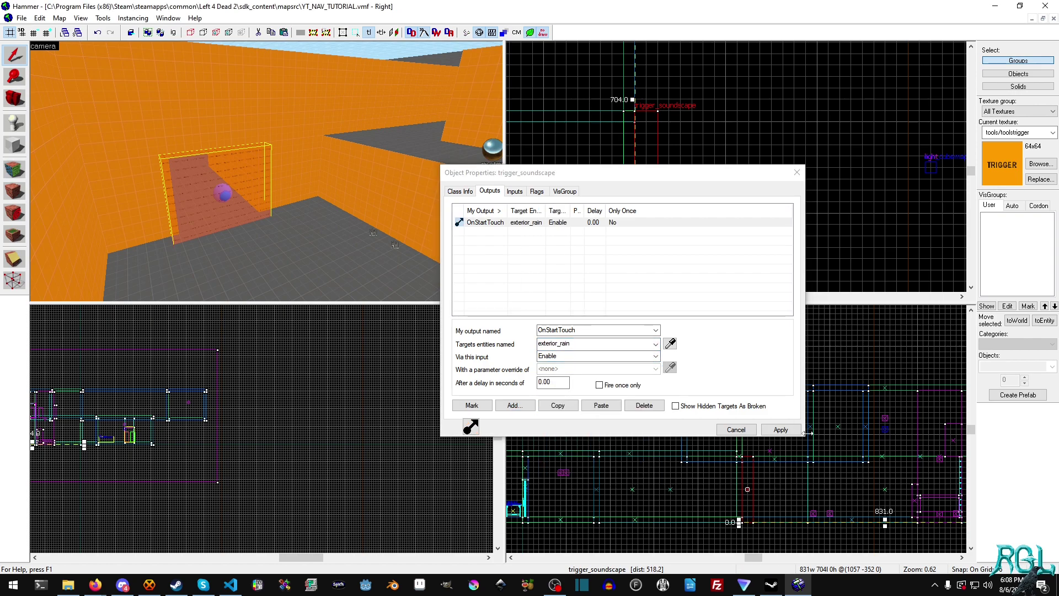
left_click(781, 429)
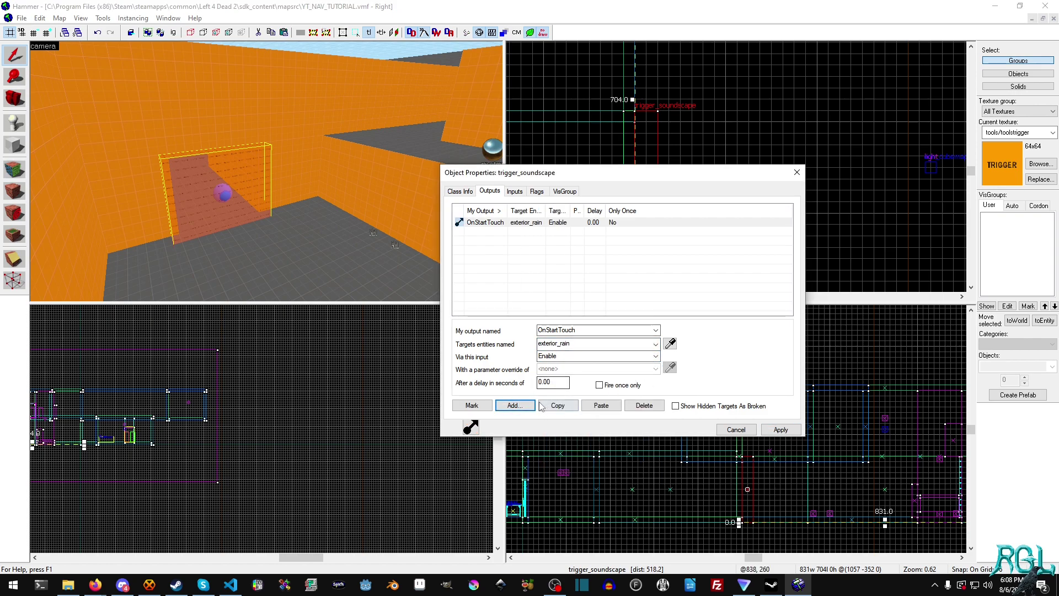
Add a second OnStartTouch output that sends Disable to interior_rain, and apply it
left_click(515, 405)
left_click(655, 330)
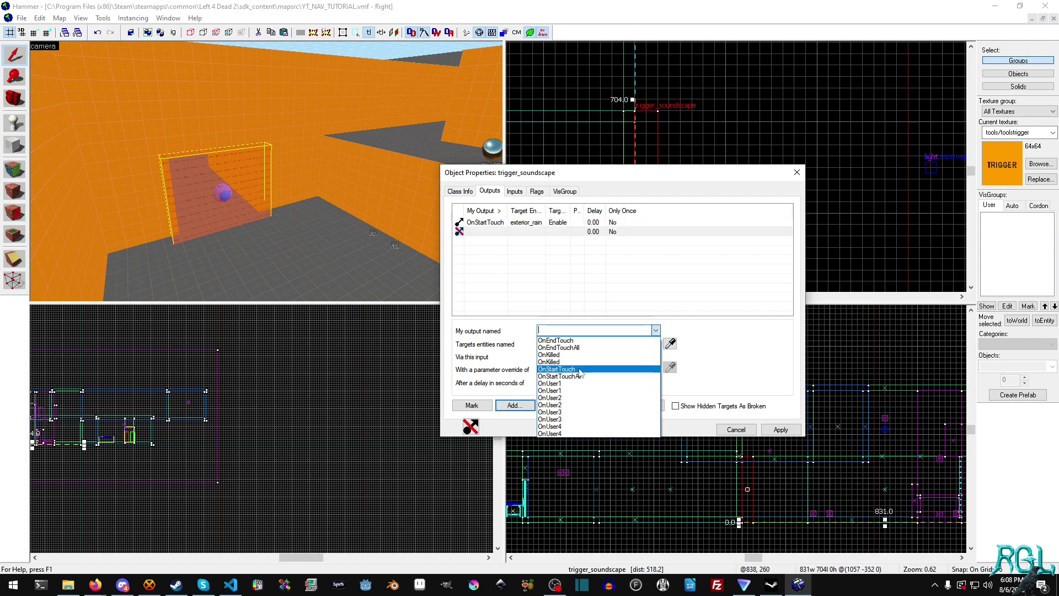
left_click(607, 358)
left_click(655, 344)
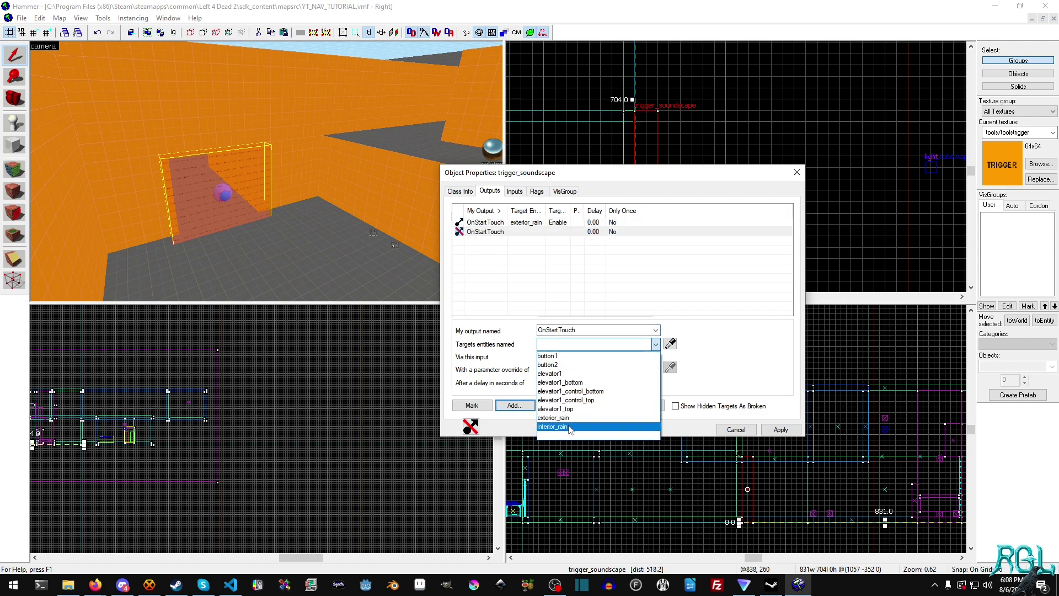
left_click(574, 430)
left_click(655, 357)
left_click(568, 380)
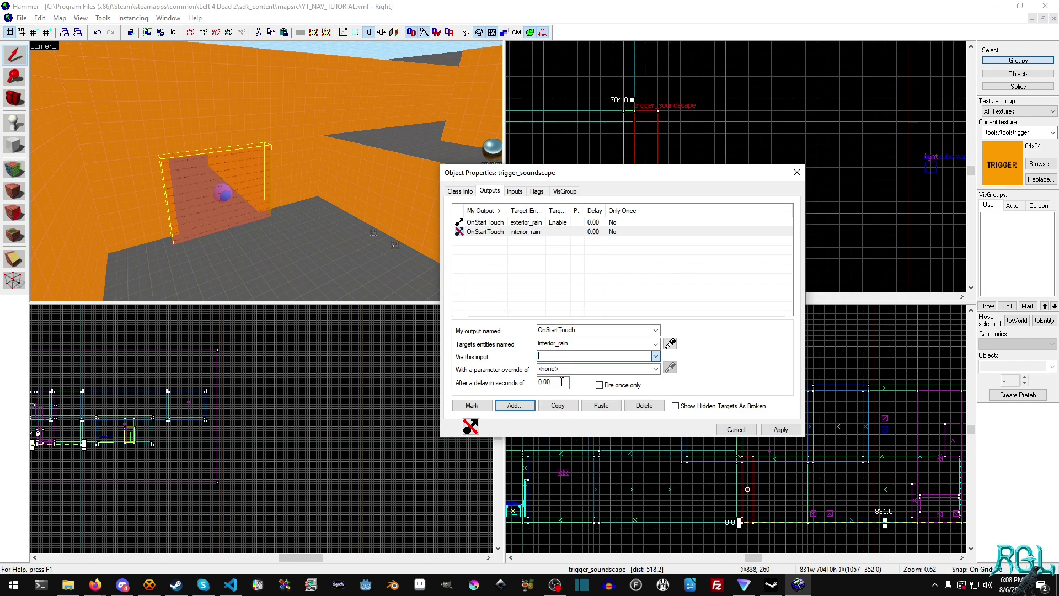
left_click(786, 429)
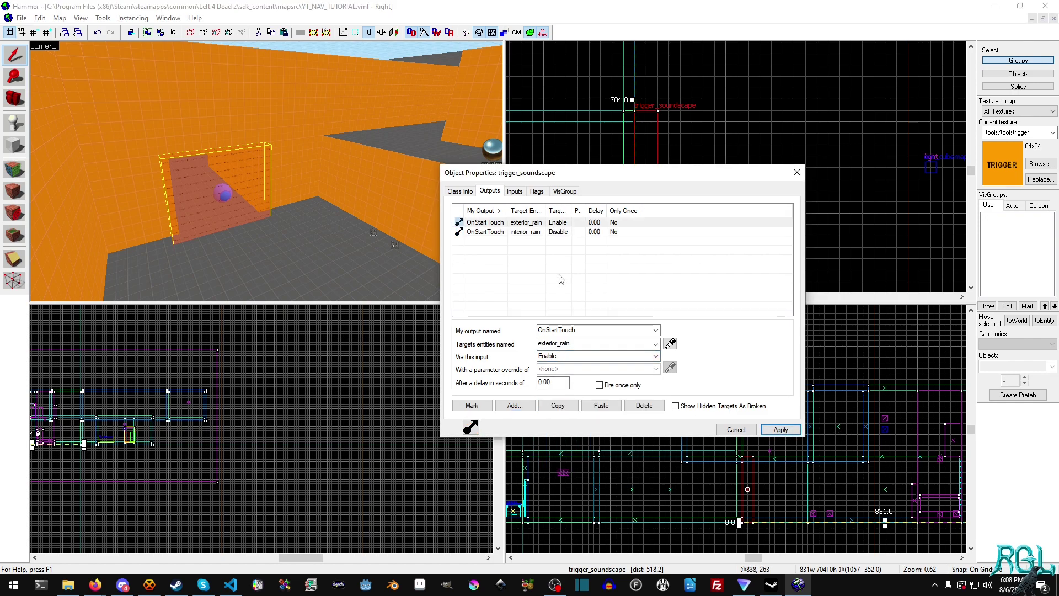
Review the exterior trigger_soundscape's Soundscape property and its two OnStartTouch outputs, apply, and close its properties
left_click(465, 192)
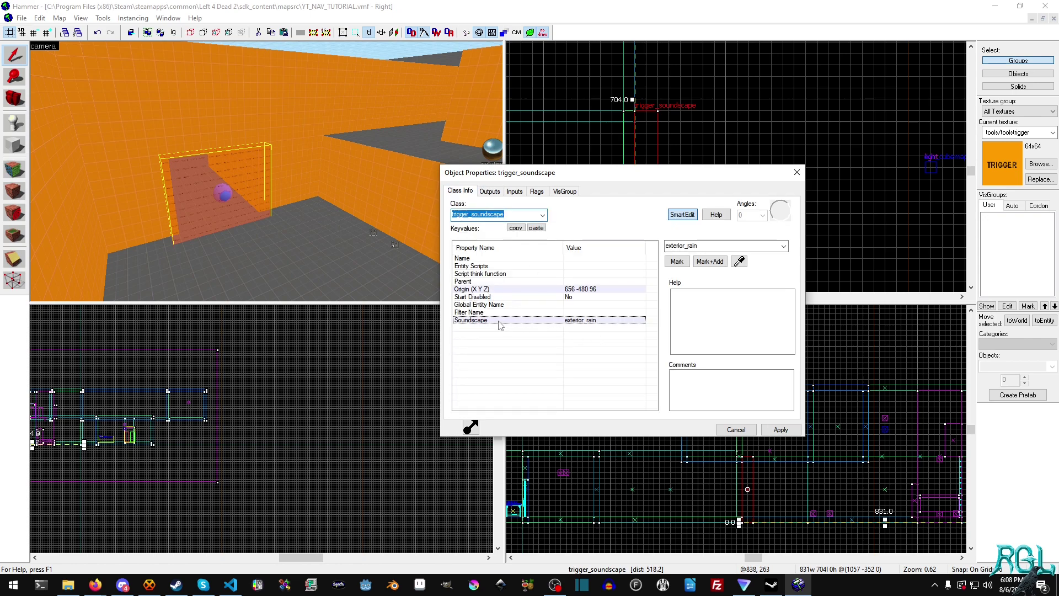
left_click(491, 153)
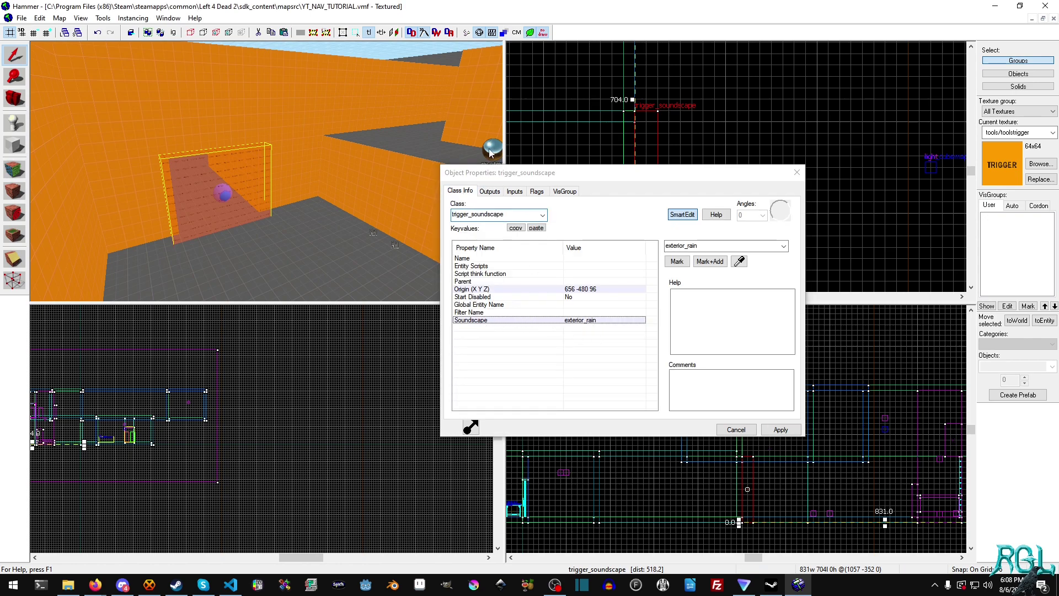
left_click(489, 191)
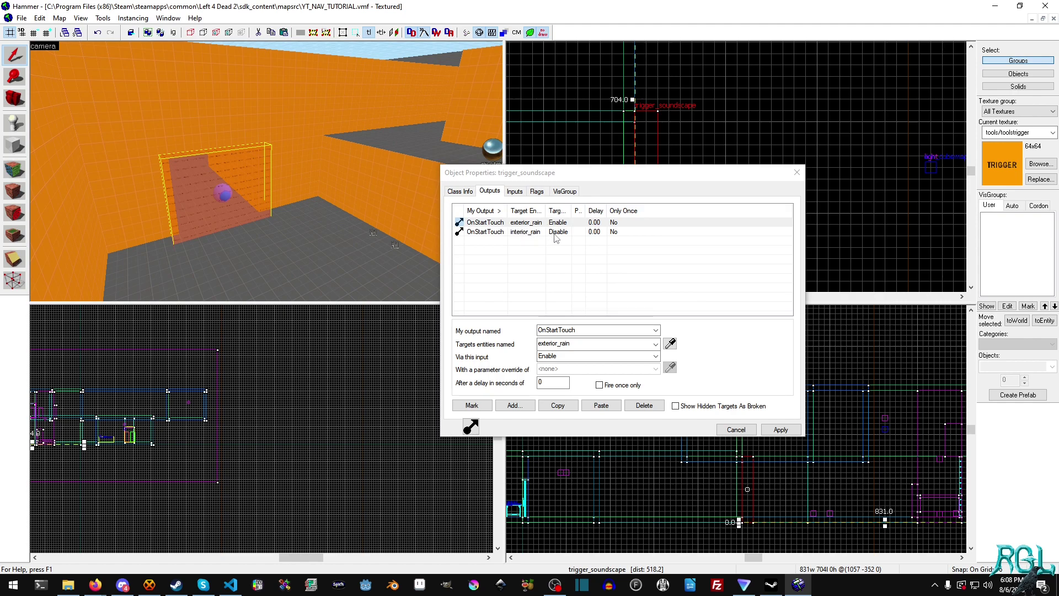
left_click(787, 432)
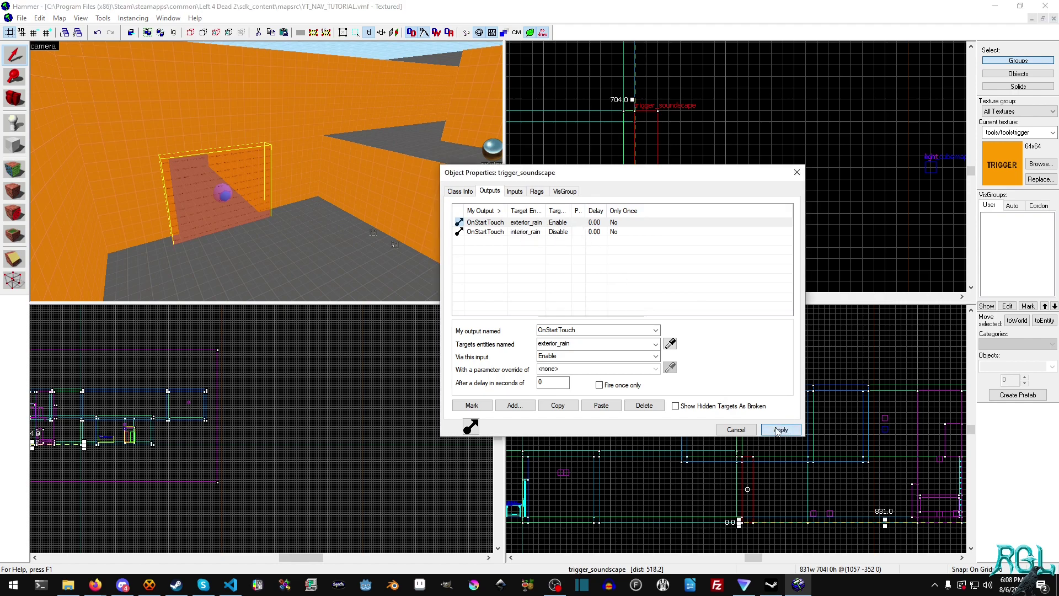
left_click(751, 430)
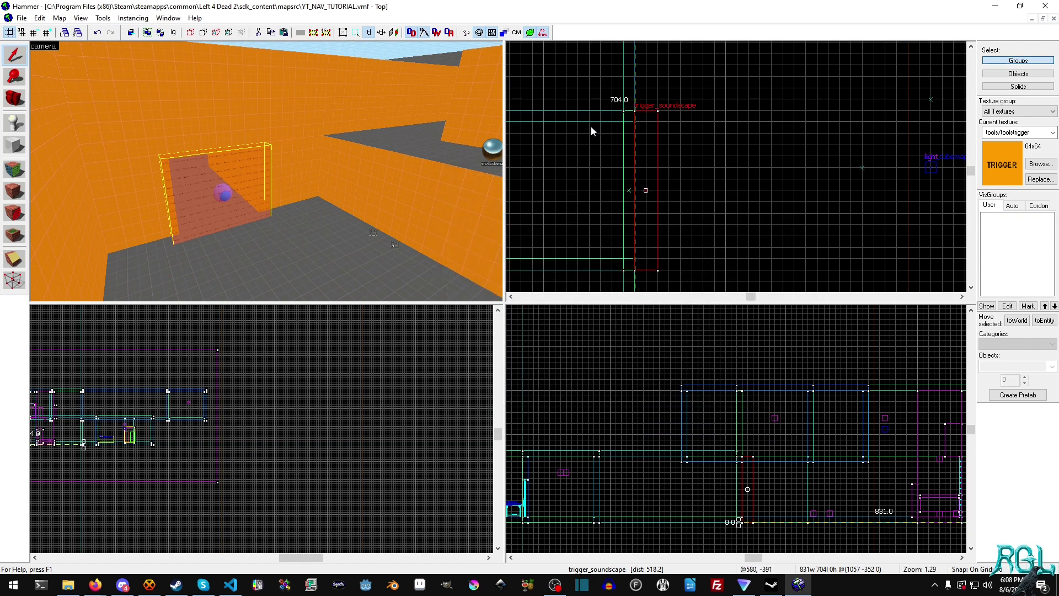
left_click_drag(591, 131, 620, 263)
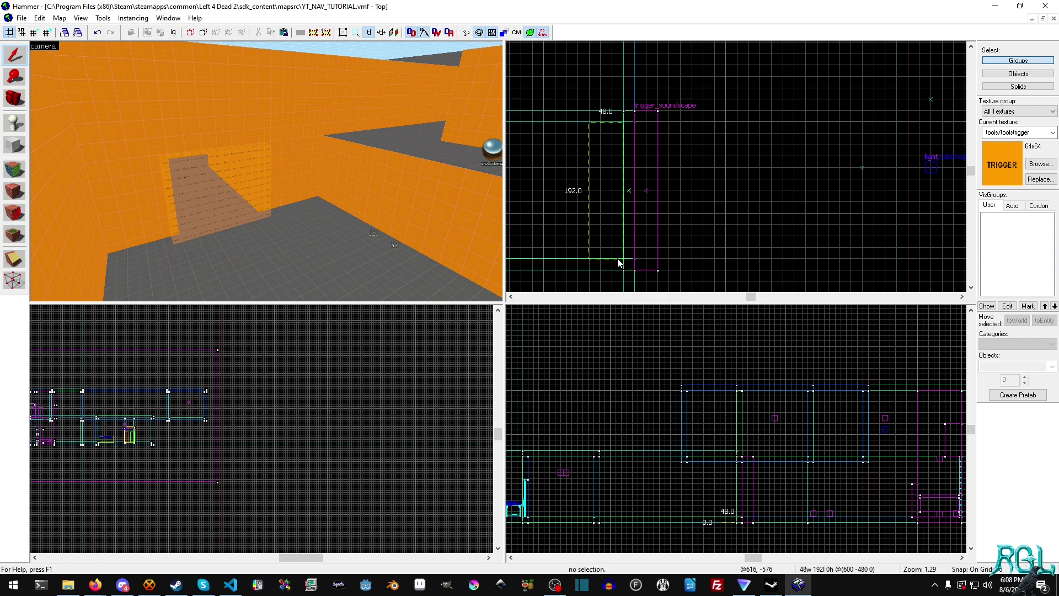
scroll(738, 527, "up", 3)
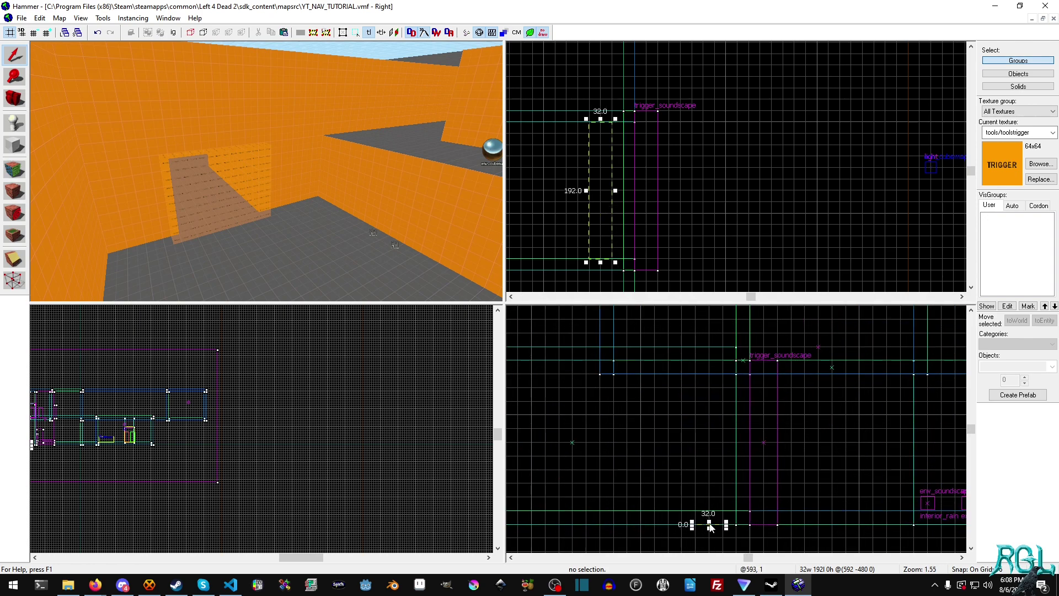
left_click_drag(710, 526, 713, 376)
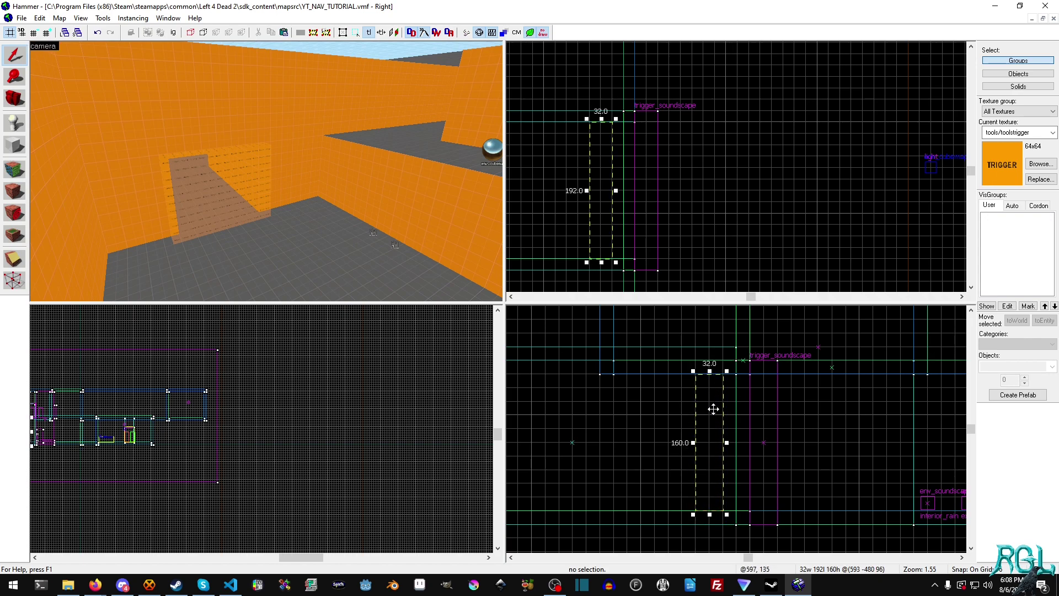
key("Return")
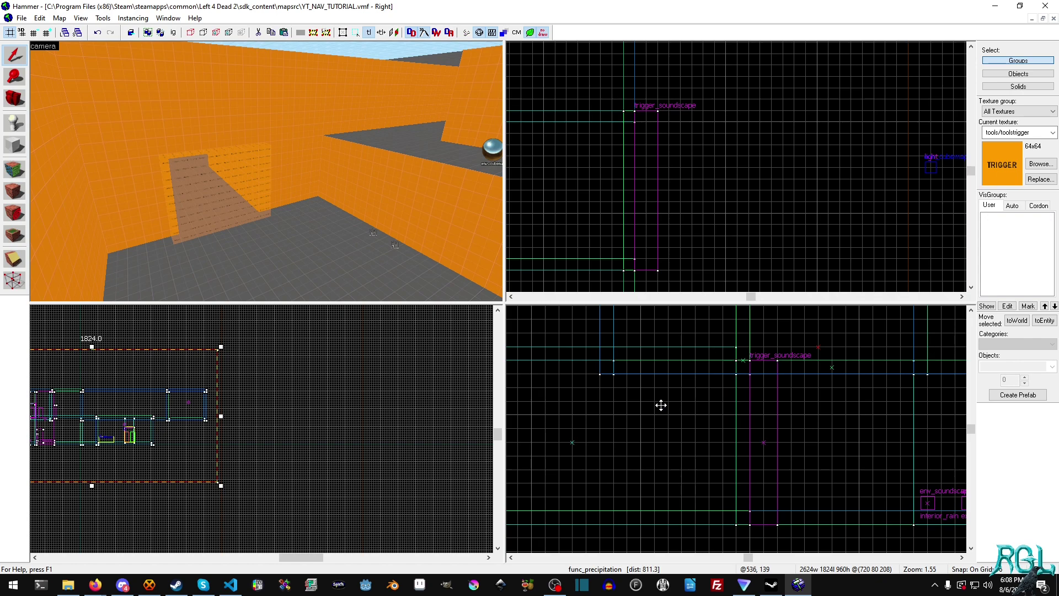
Reselect the trigger_soundscape at the doorway and review its outputs and Soundscape property
left_click(422, 138)
scroll(422, 138, "down", 12)
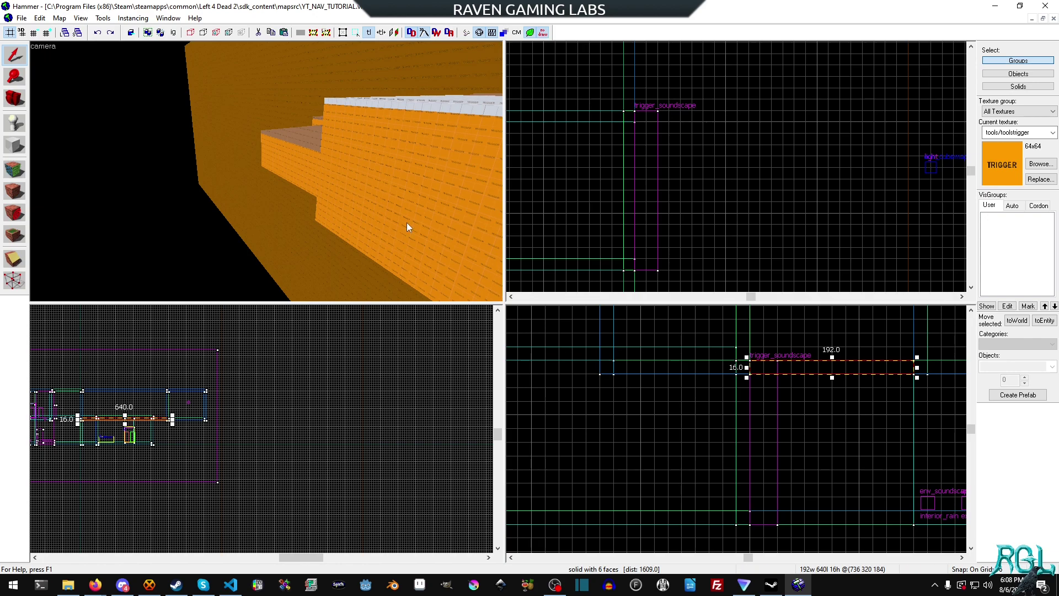
key("z")
key("w")
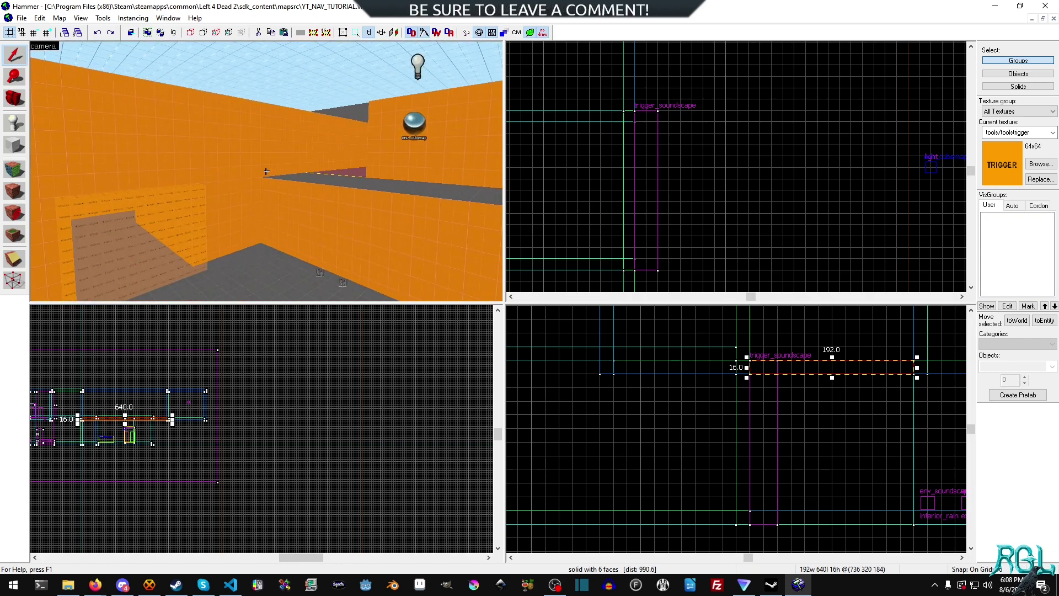
key("w")
key("z")
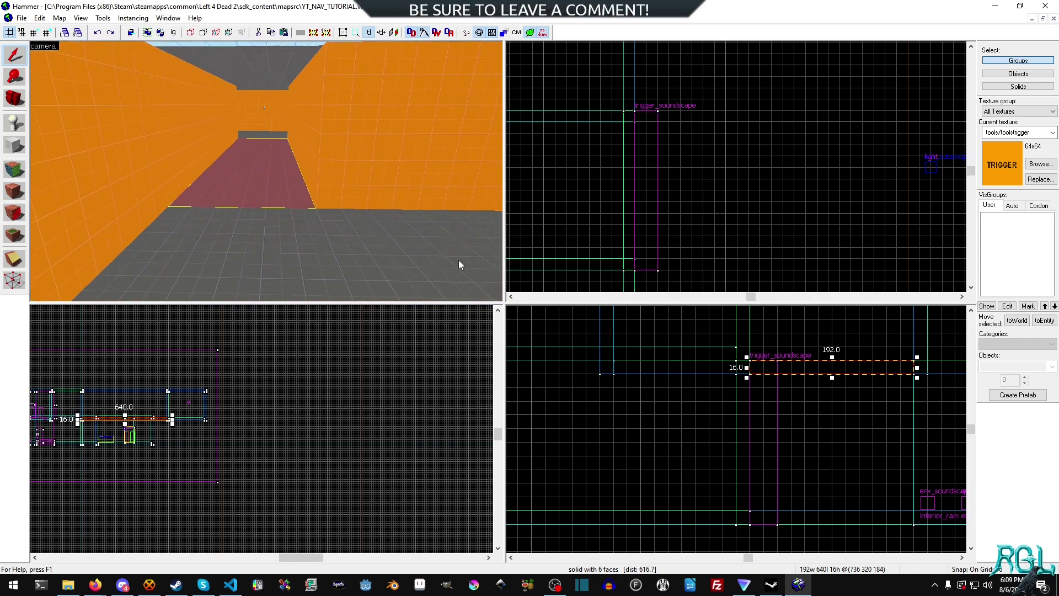
key("z")
key("z")
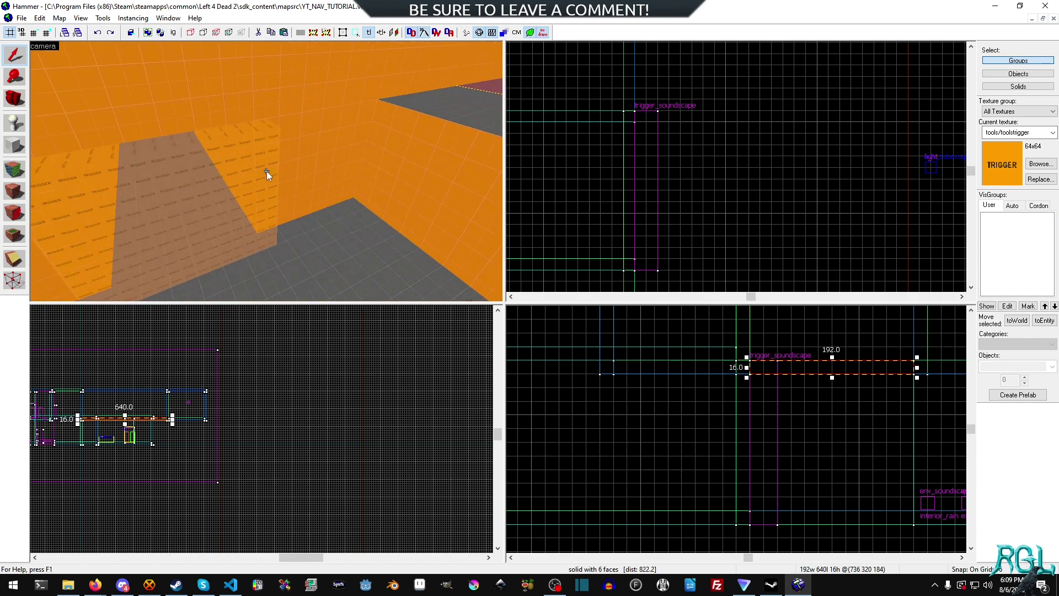
left_click(266, 171)
left_click(267, 171)
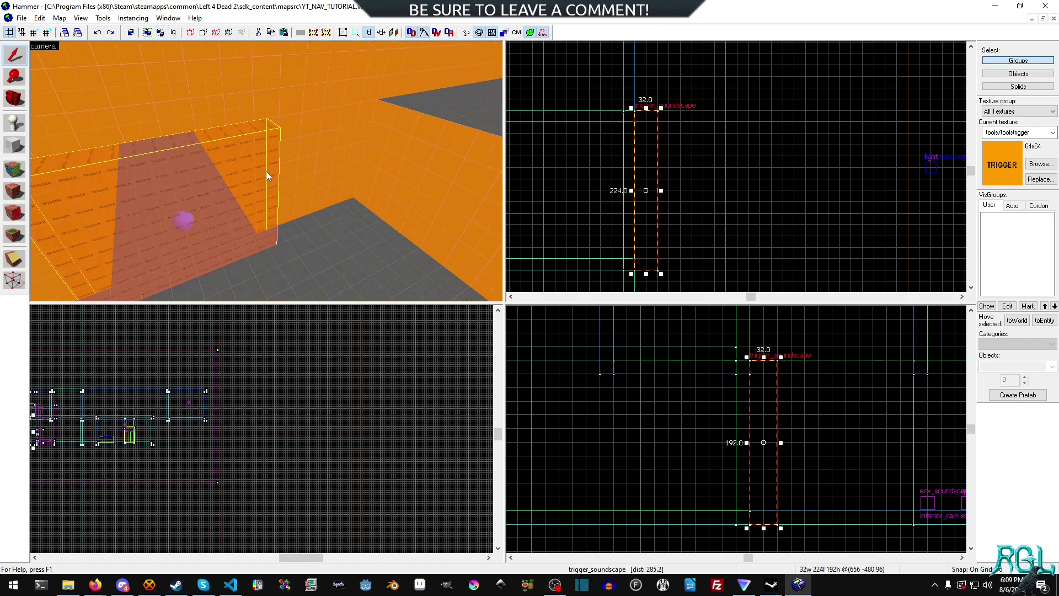
double_click(240, 191)
left_click(489, 190)
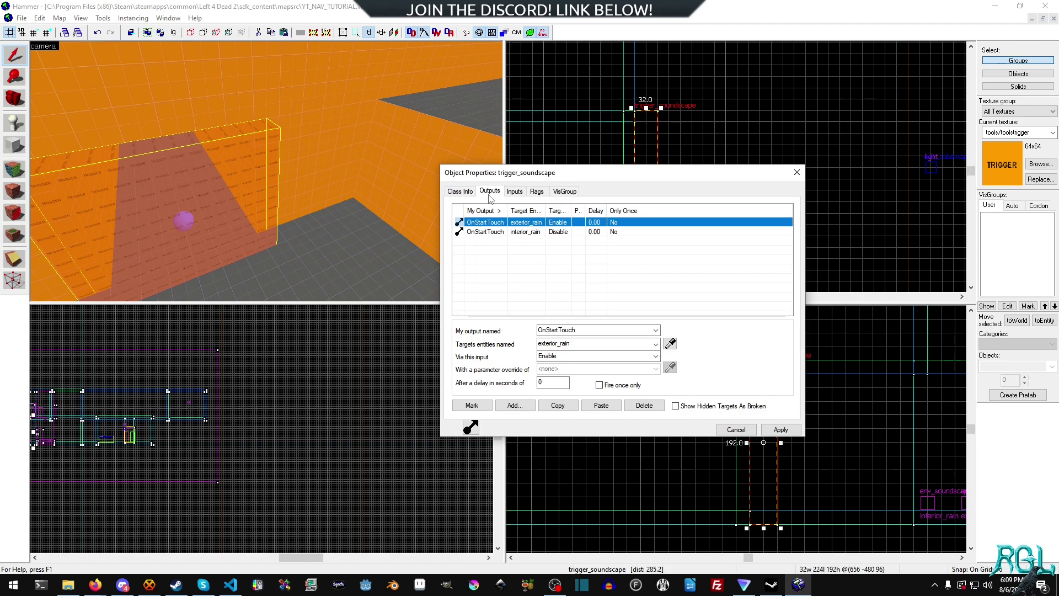
left_click(464, 192)
left_click(737, 429)
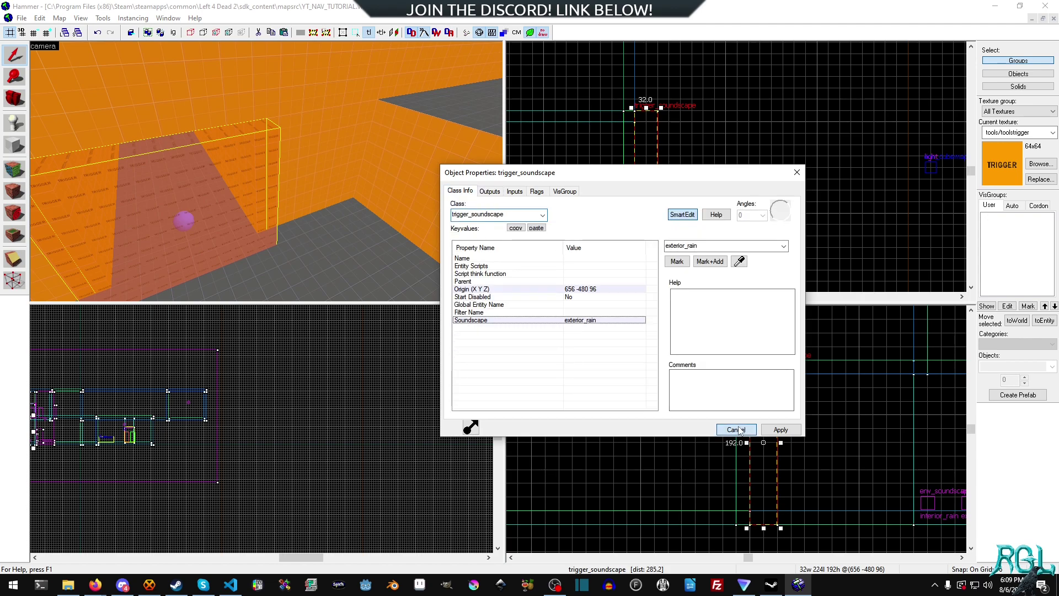
Create a 32 x 192 x 160 unit trigger-textured block in the doorway, on the interior side of the existing trigger_soundscape
left_click(16, 146)
left_click_drag(710, 374, 741, 515)
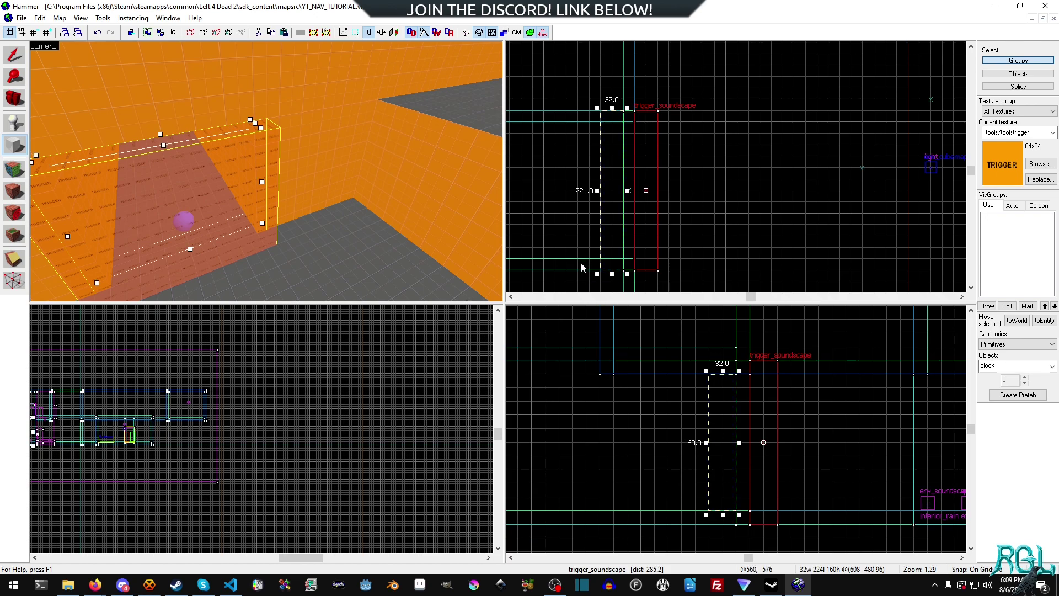
left_click_drag(612, 274, 613, 259)
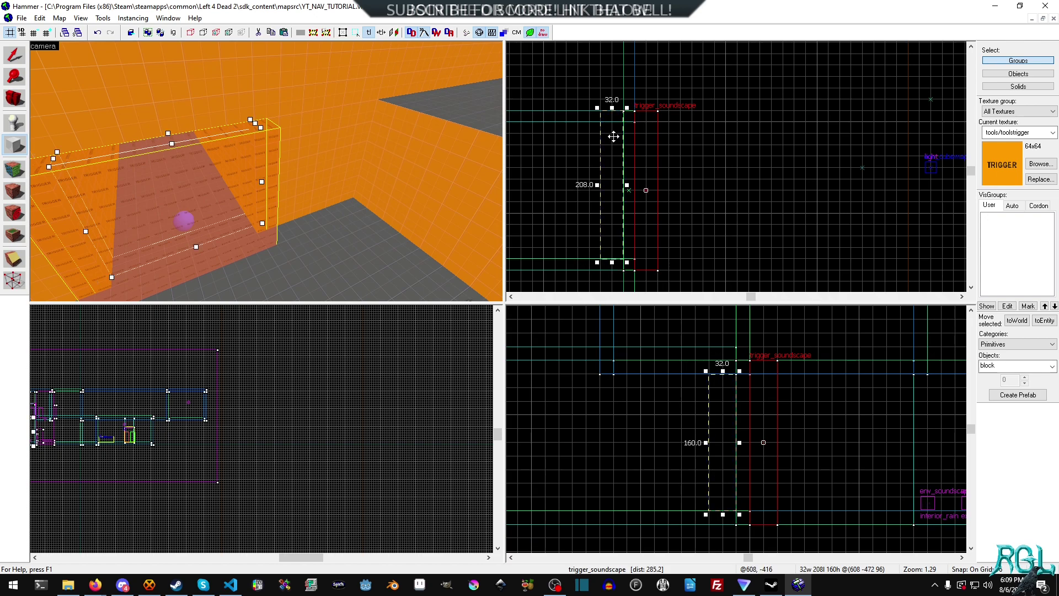
left_click_drag(613, 111, 613, 117)
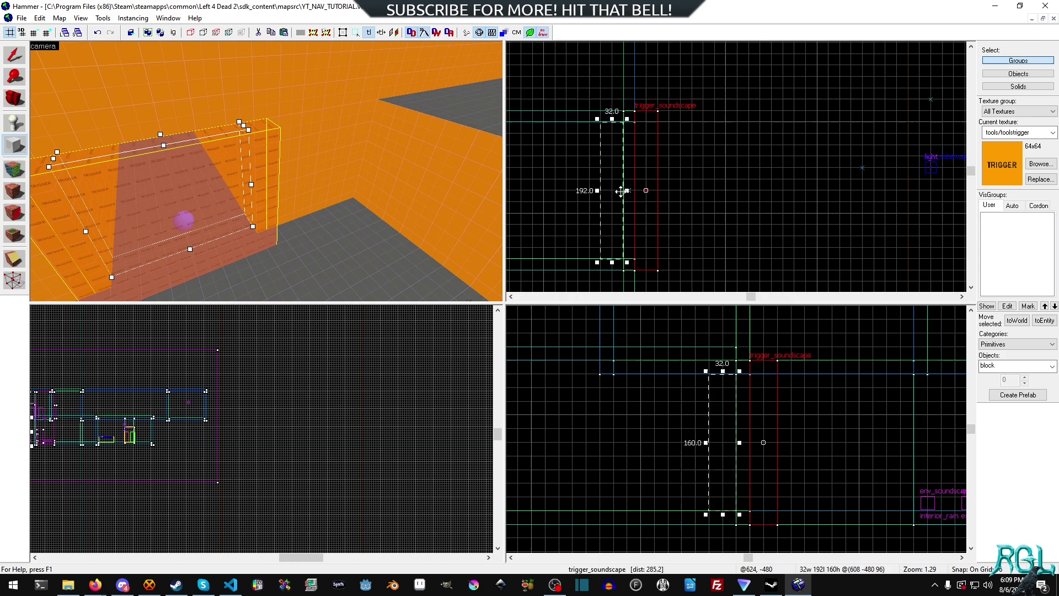
key("Return")
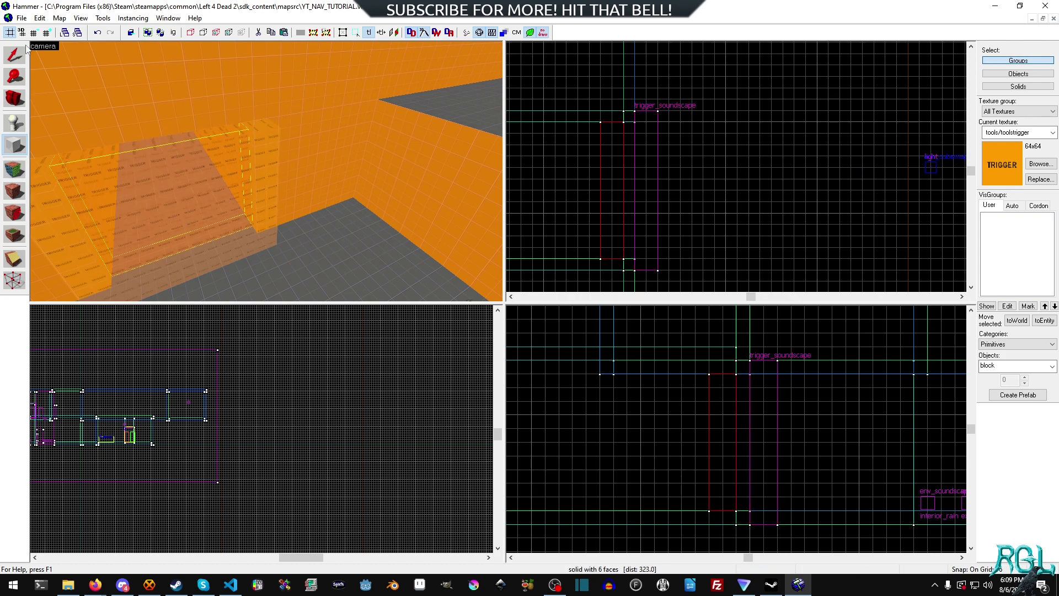
Tie the new block to an entity of class trigger_soundscape and apply the class
left_click(15, 54)
right_click(604, 211)
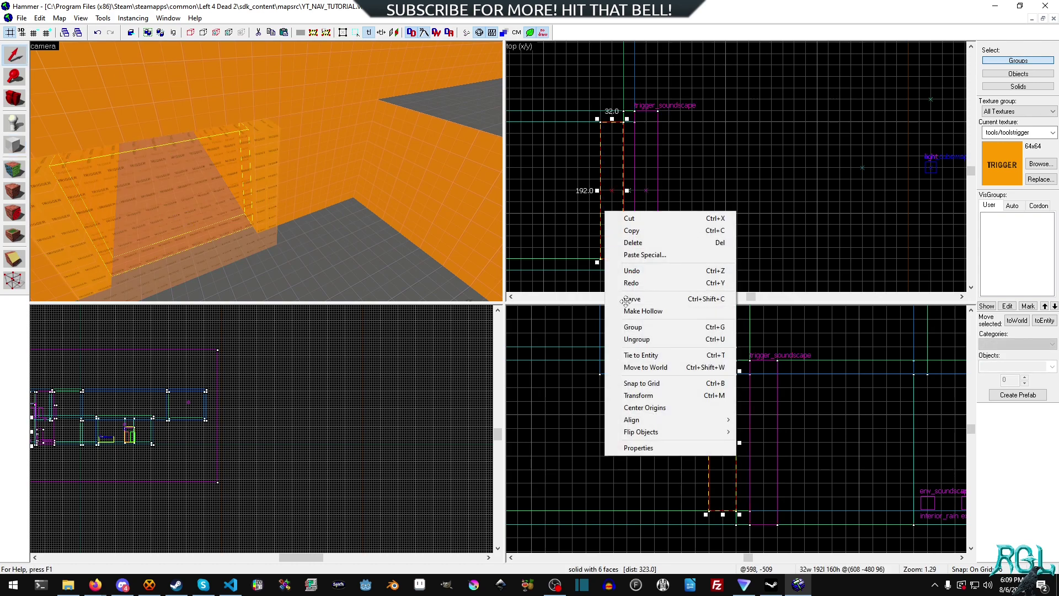
left_click(640, 448)
key("ctrl+t")
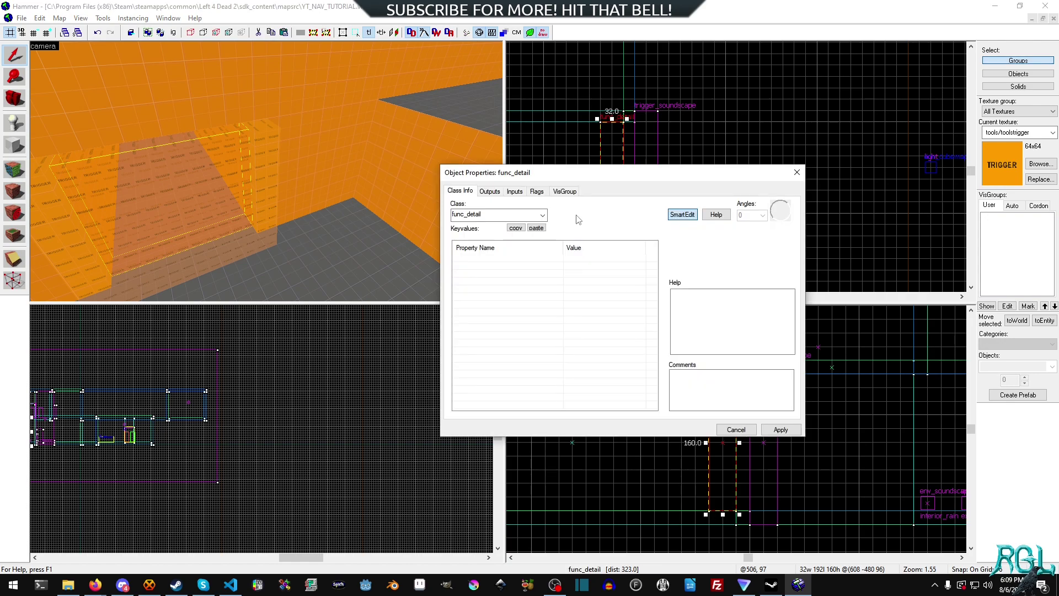
left_click(543, 214)
scroll(523, 352, "down", 10)
scroll(522, 352, "down", 3)
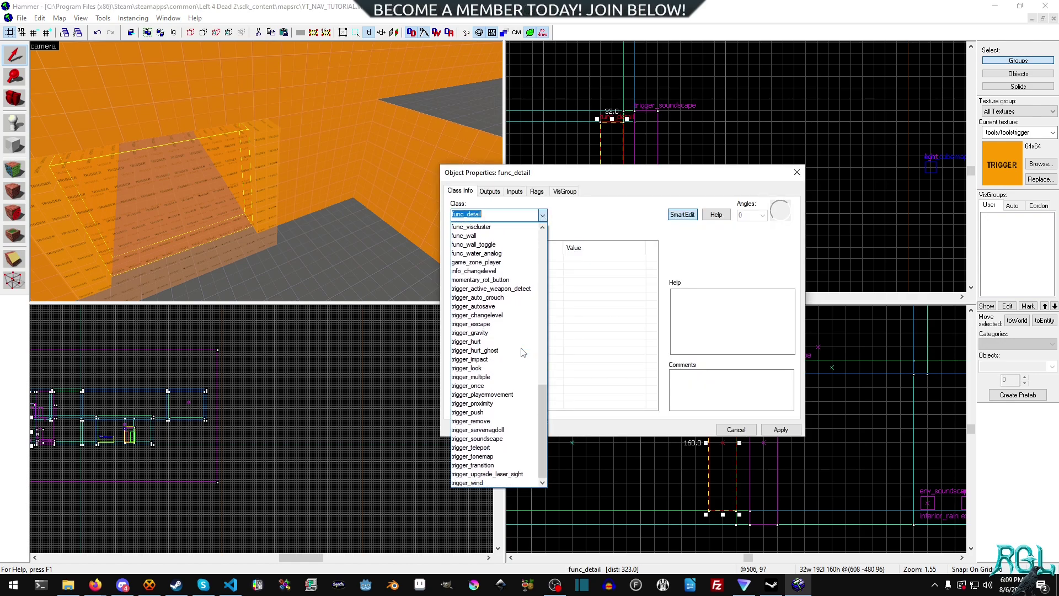
left_click(508, 439)
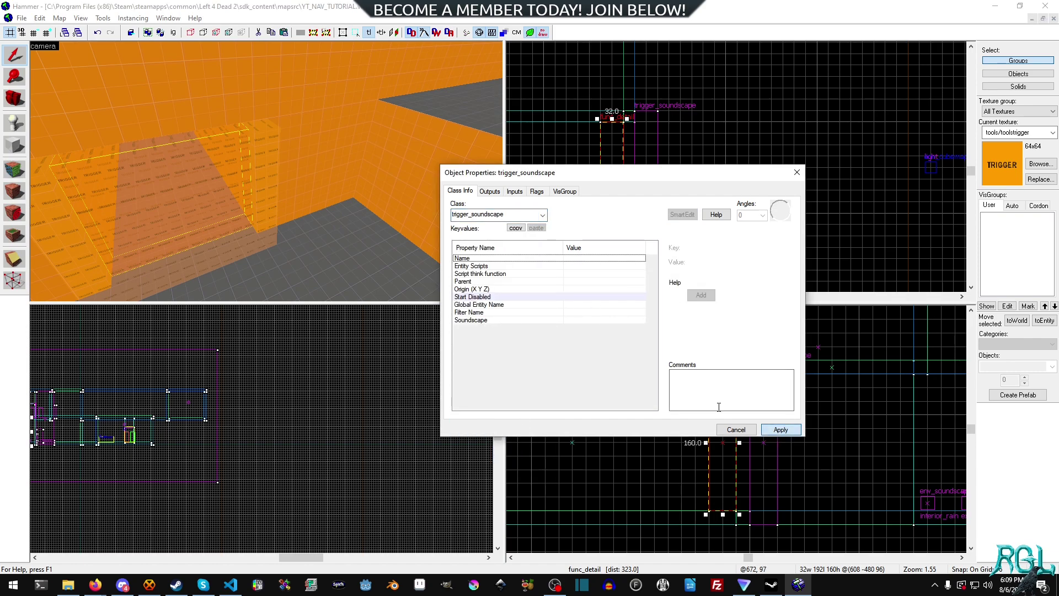
Set the new trigger's Soundscape property to interior_rain and apply it
left_click(502, 321)
left_click(784, 246)
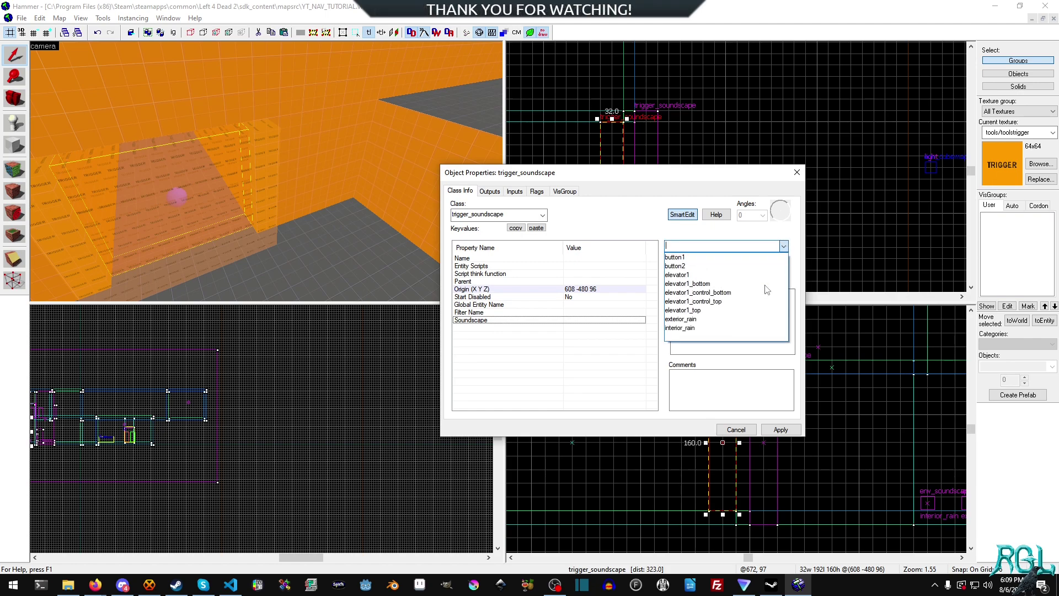
left_click(717, 327)
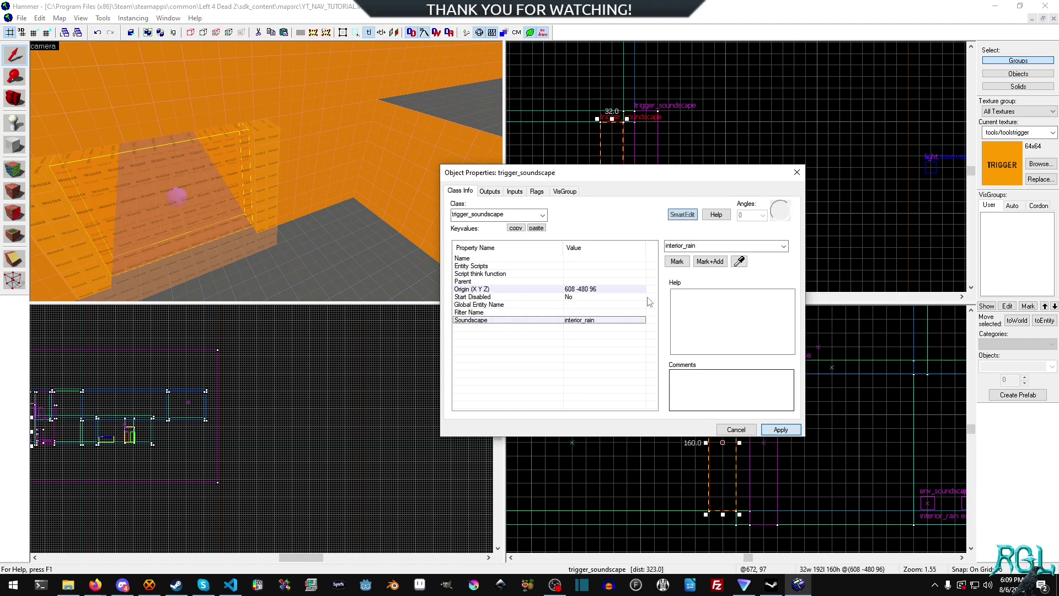
Add two outputs to the interior trigger and make the first send Disable to exterior_rain on OnStartTouch
left_click(490, 191)
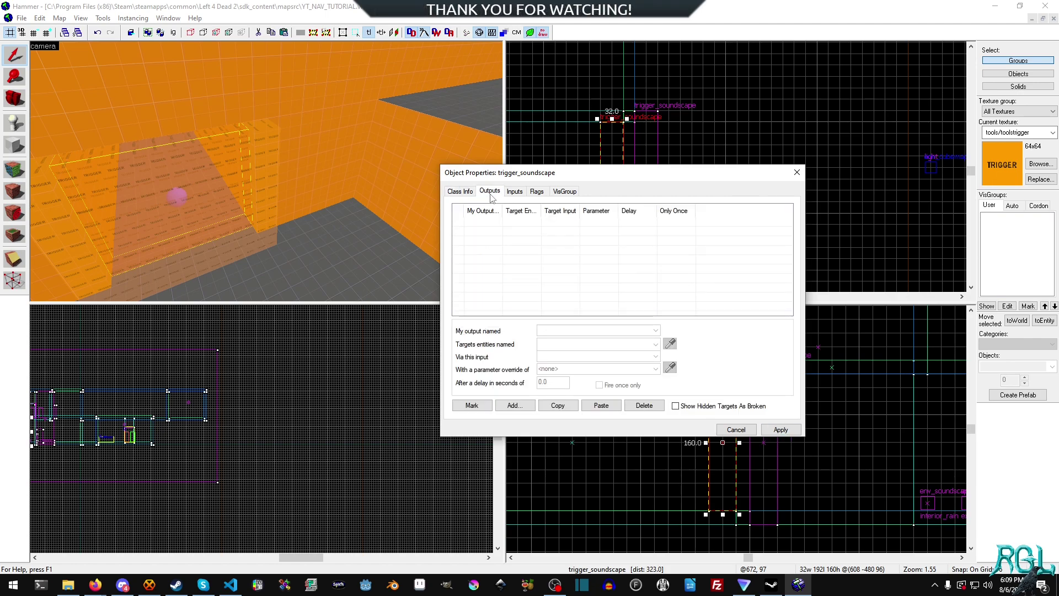
left_click(527, 406)
left_click(527, 406)
left_click(472, 223)
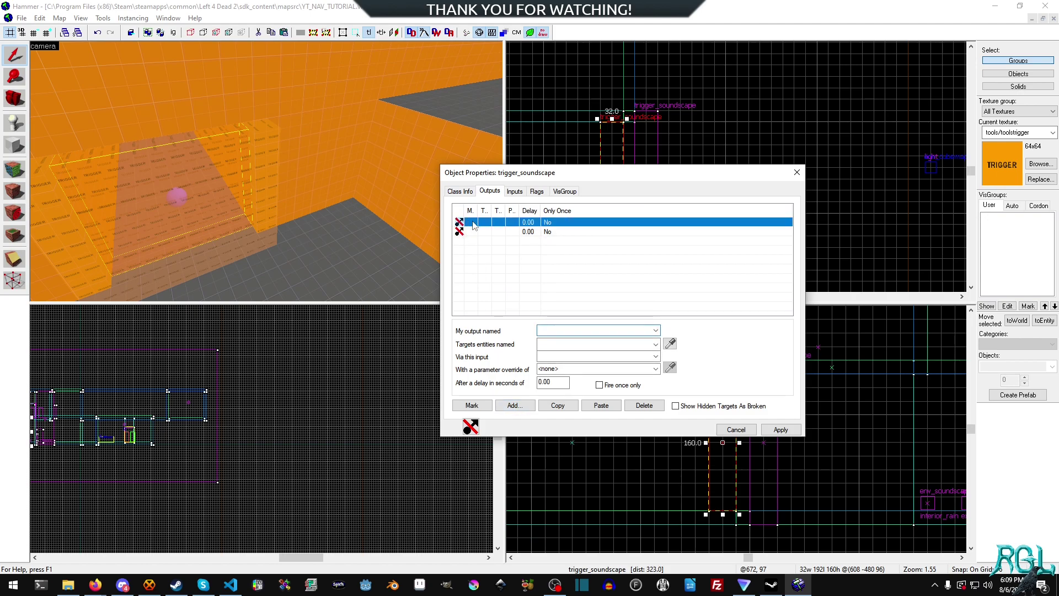
left_click(656, 330)
left_click(627, 367)
left_click(655, 344)
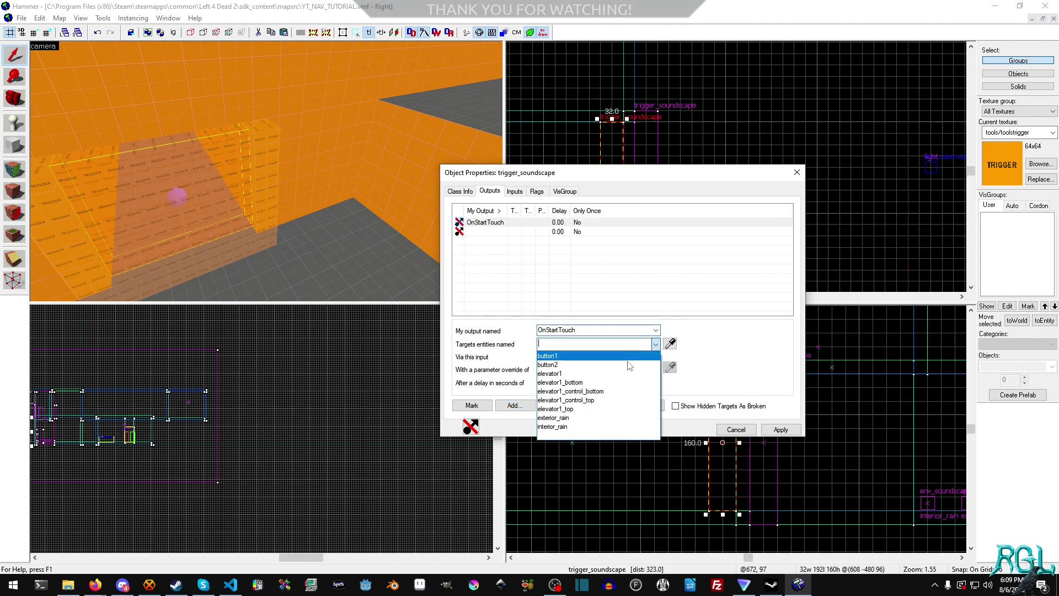
left_click(557, 418)
left_click(655, 356)
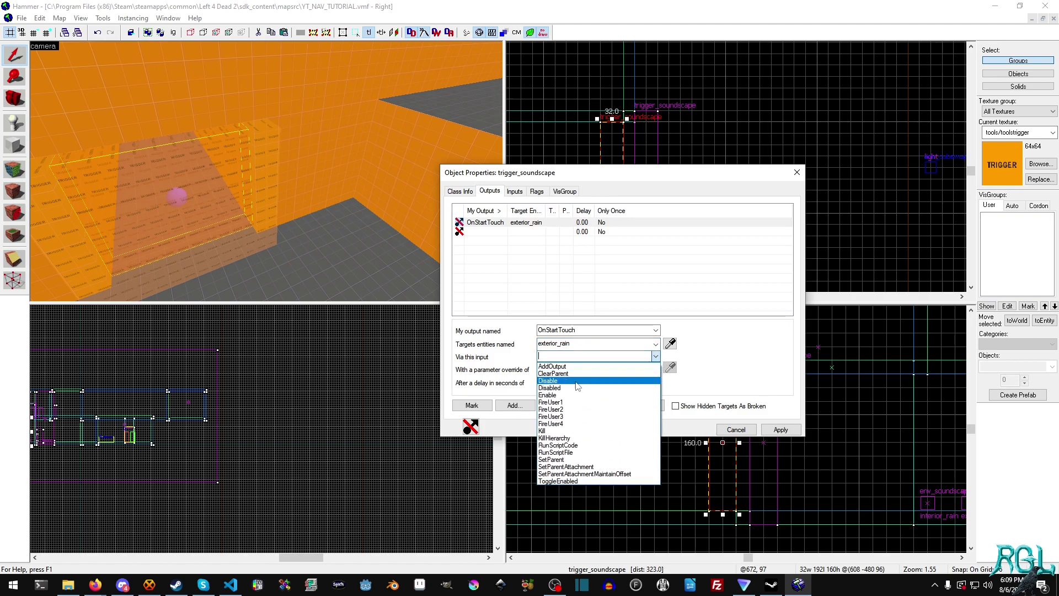
left_click(576, 381)
Make the second output send Enable to interior_rain on OnStartTouch, and close the entity's properties
left_click(485, 232)
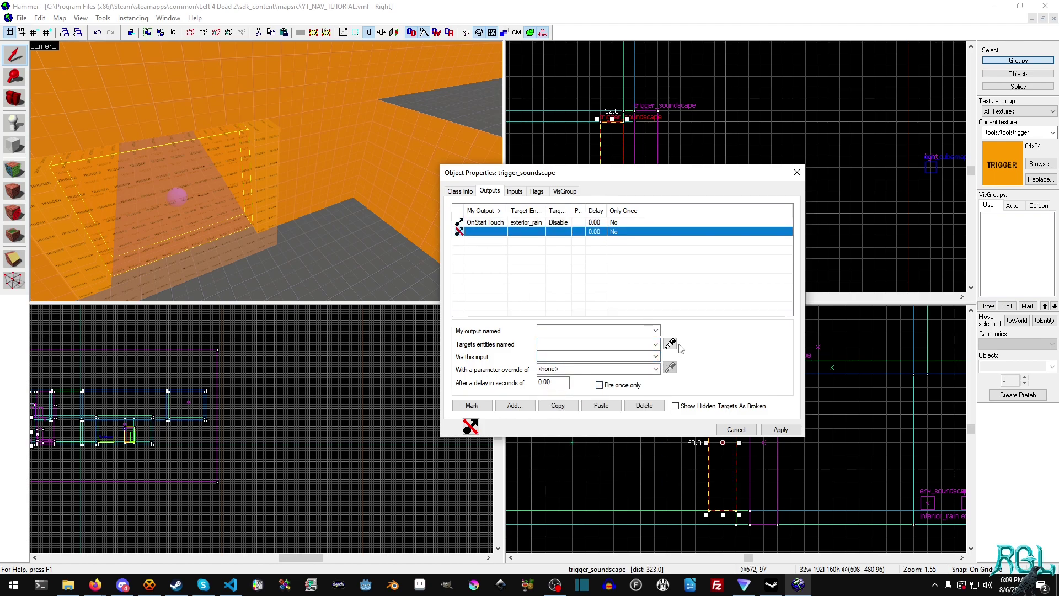
left_click(656, 330)
left_click(626, 367)
left_click(655, 344)
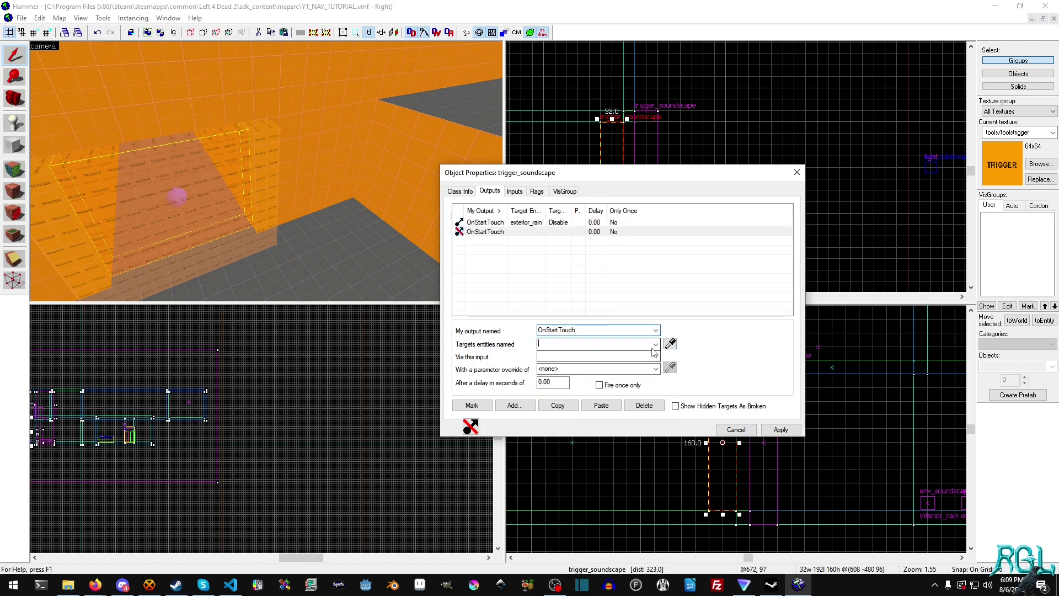
left_click(654, 345)
left_click(568, 430)
left_click(655, 356)
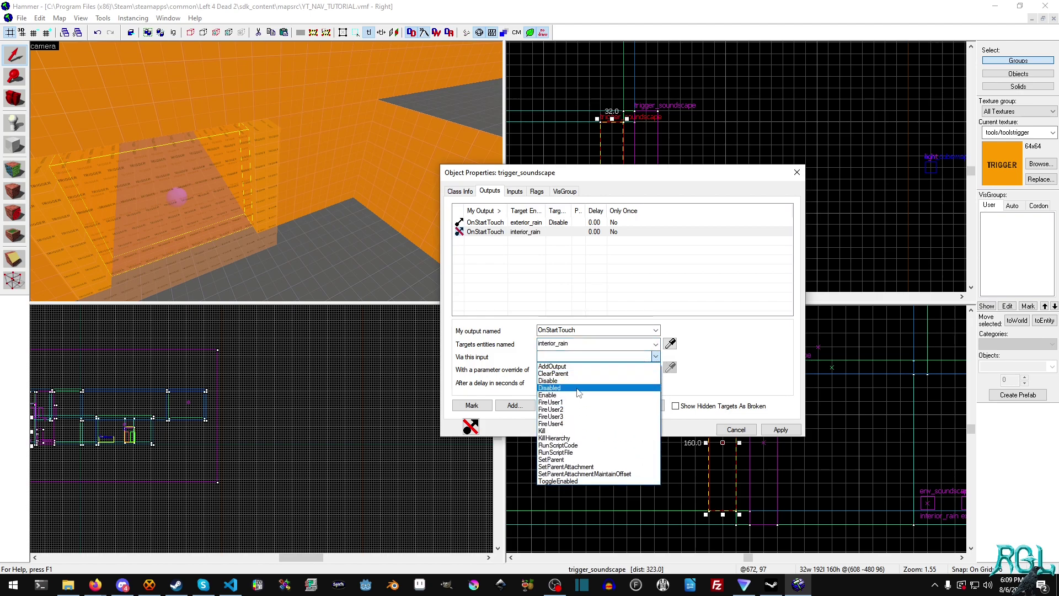
left_click(578, 395)
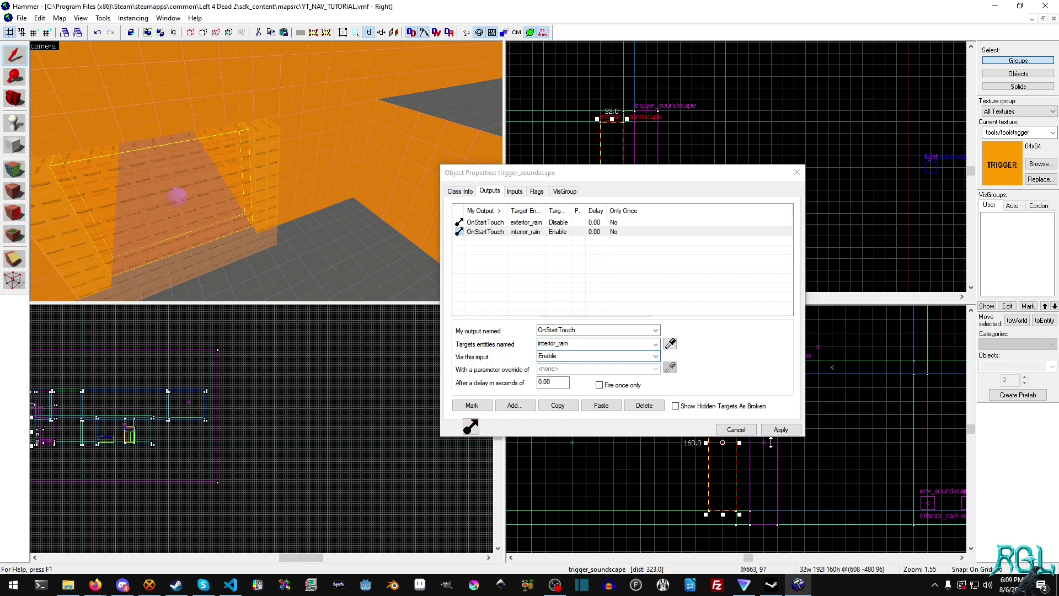
left_click(737, 430)
scroll(610, 132, "down", 5)
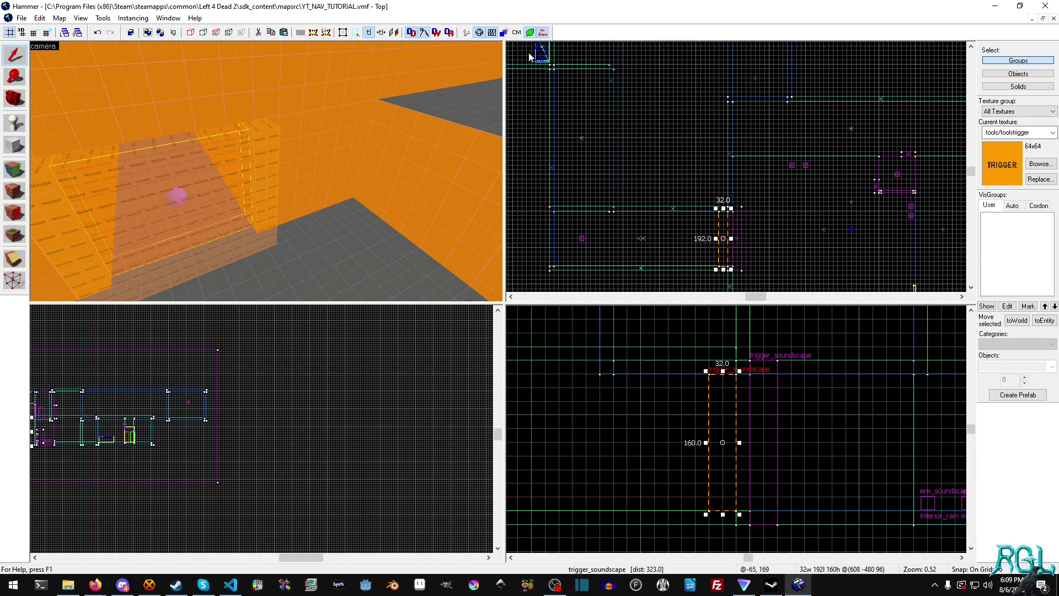
Copy the interior_rain trigger into the starting saferoom and resize it to 384 x 384 x 160 units to fill the room
scroll(645, 255, "up", 4)
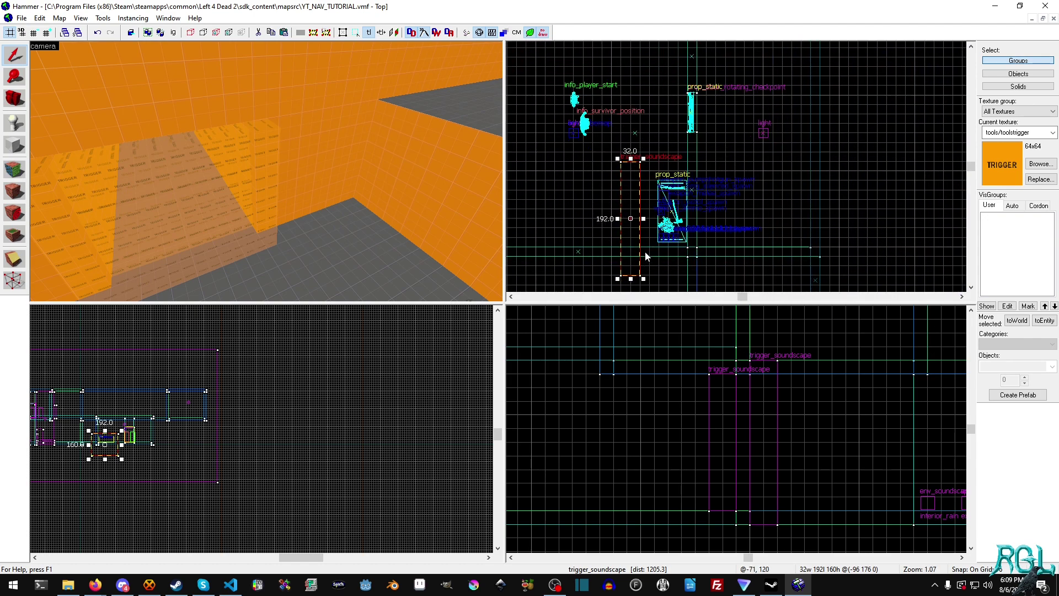
left_click_drag(632, 238, 674, 212)
middle_click_drag(594, 166, 739, 255)
left_click_drag(810, 218, 601, 104)
scroll(127, 469, "up", 5)
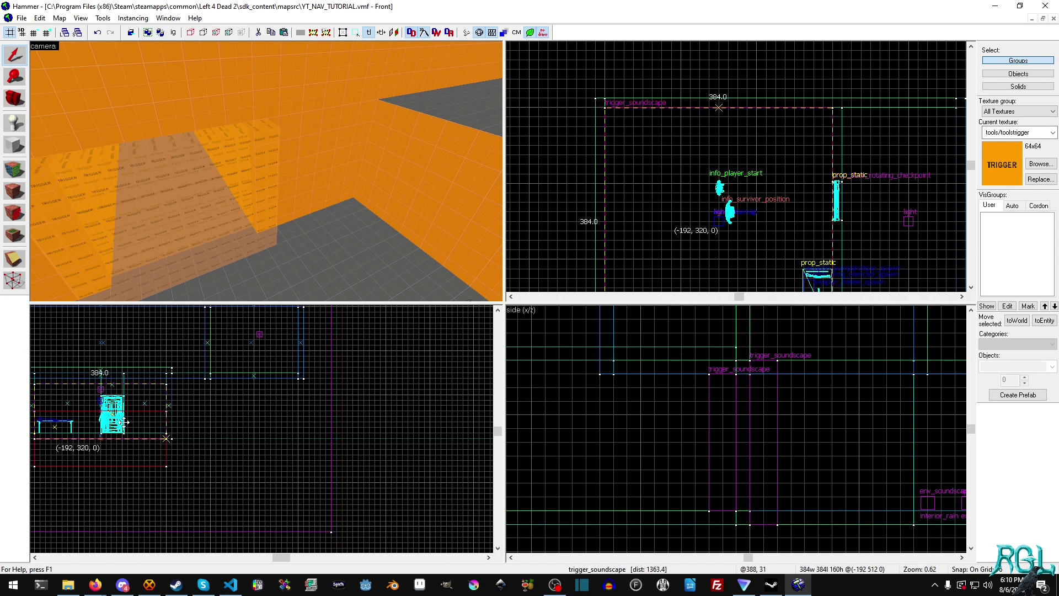
left_click_drag(124, 422, 124, 421)
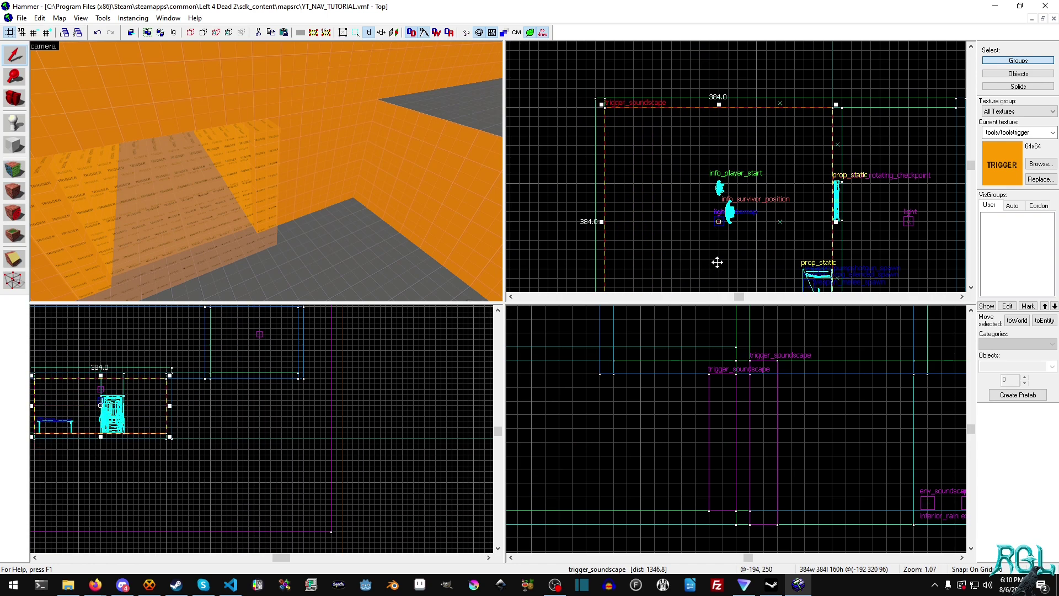
Examine the saferoom trigger's coverage and the paired soundscape triggers in the corridor in the 3D view
key("z")
key("w")
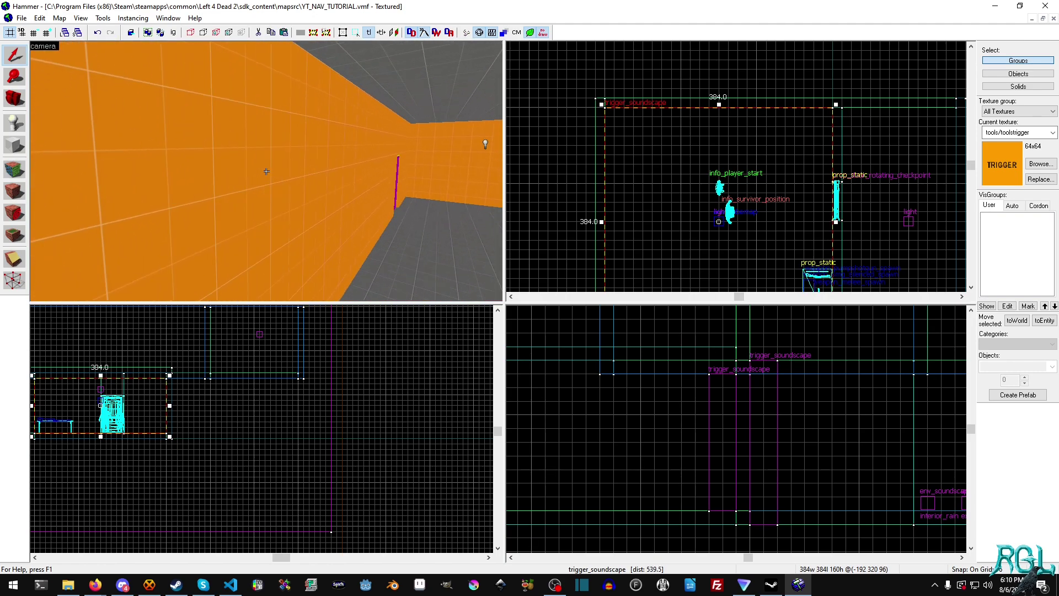
key("w")
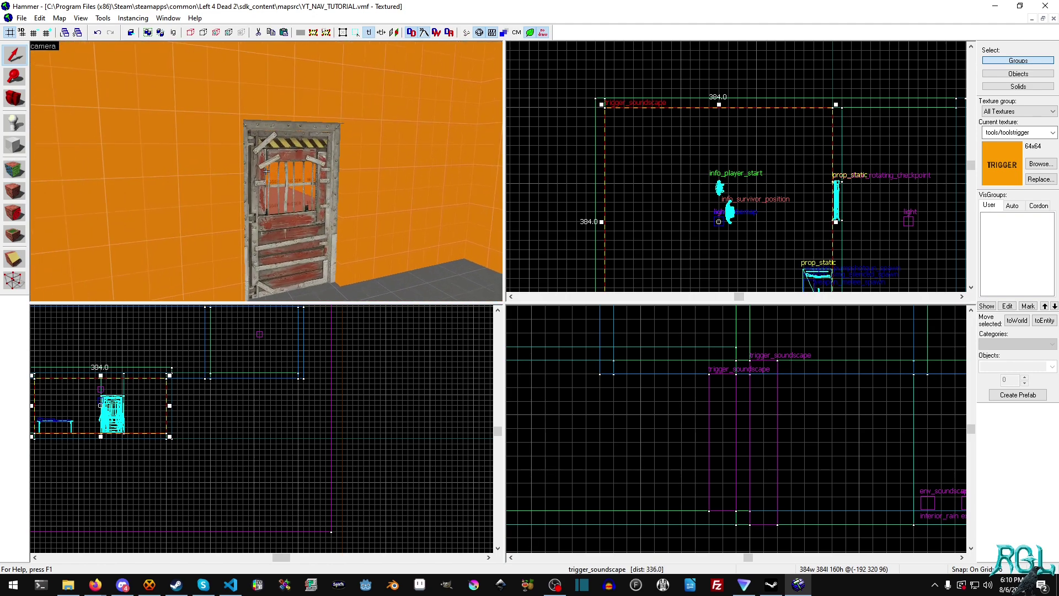
key("w")
key("s")
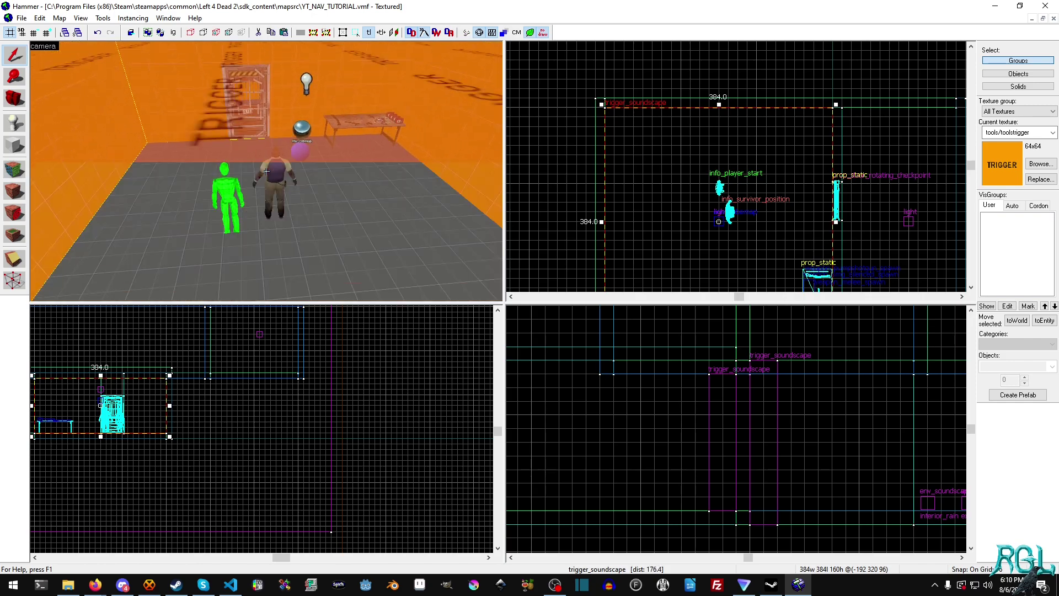
key("w")
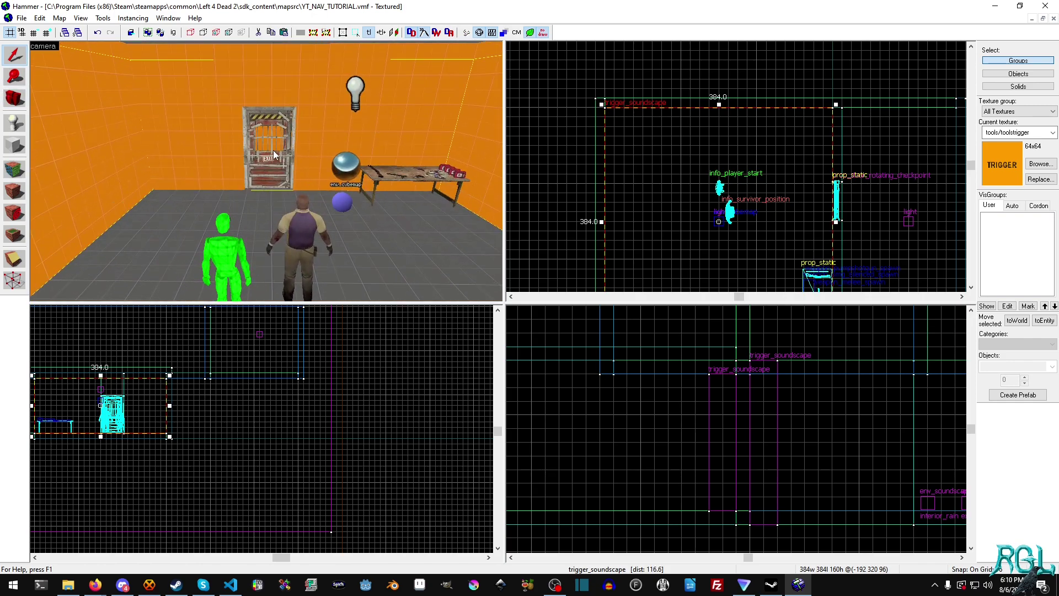
key("z")
key("w")
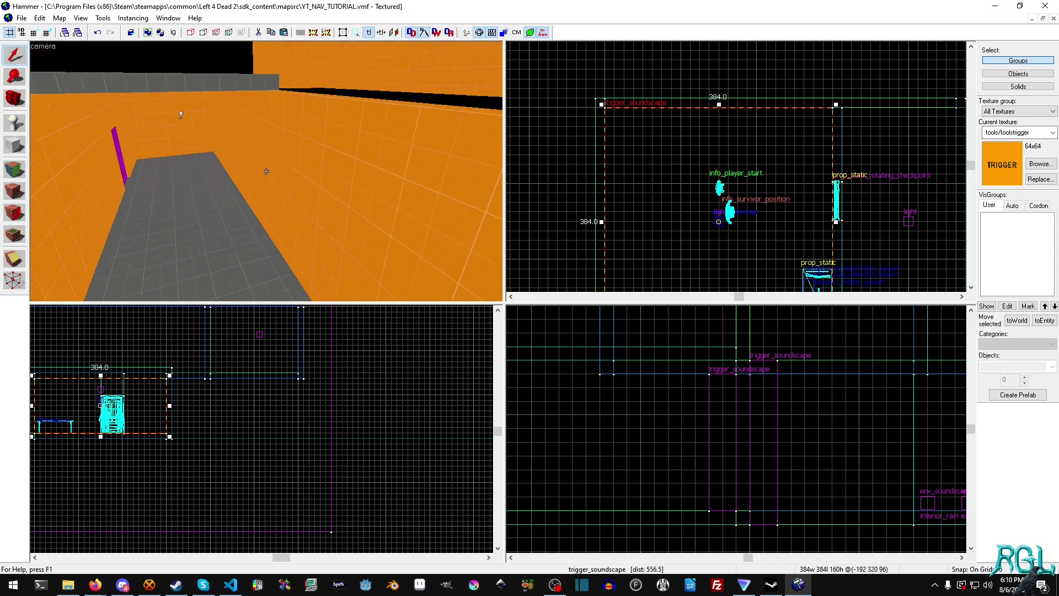
key("s")
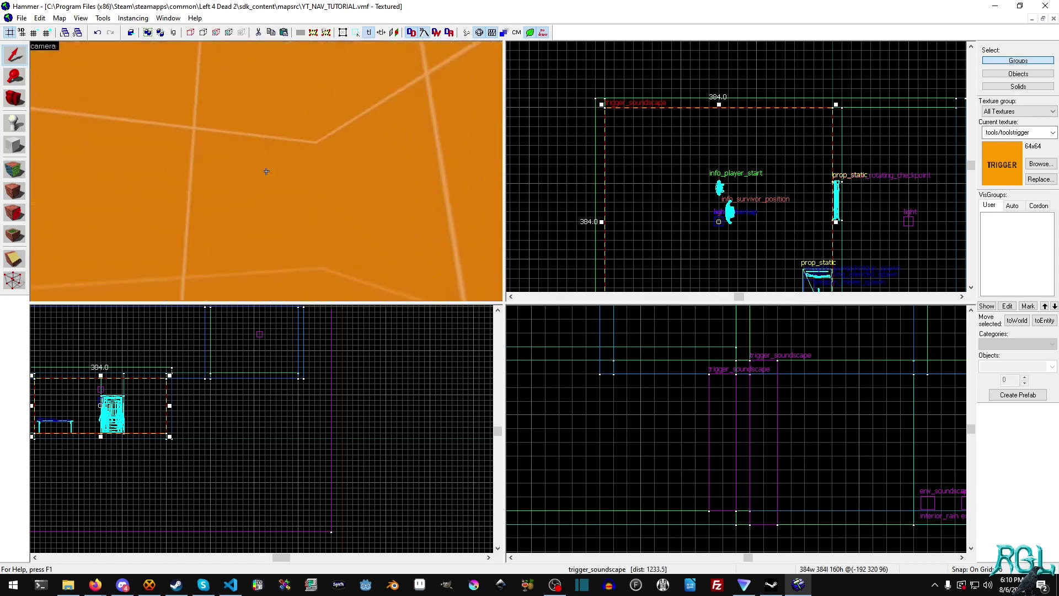
key("w")
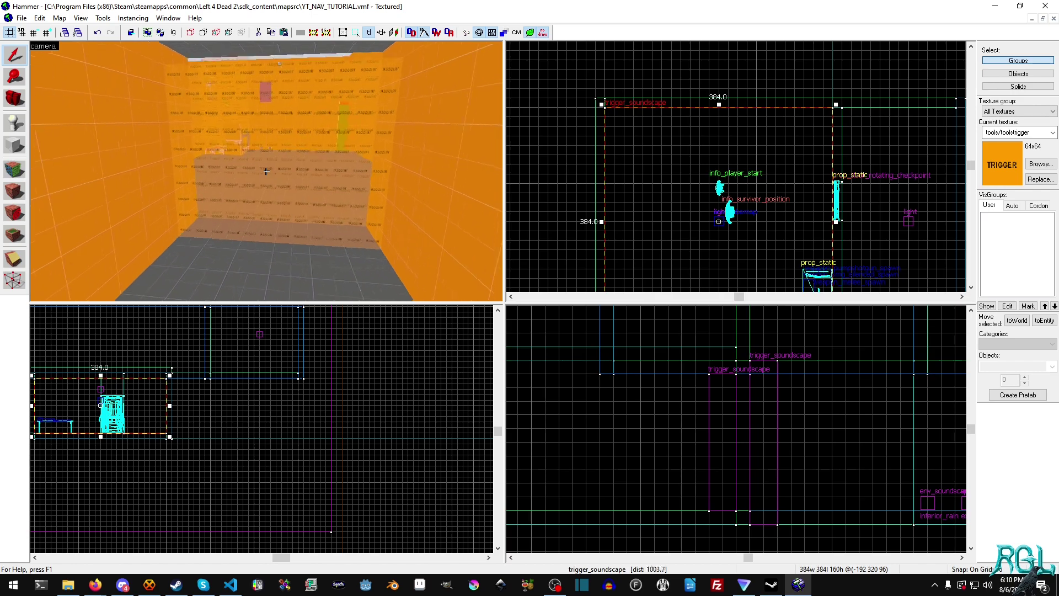
key("z")
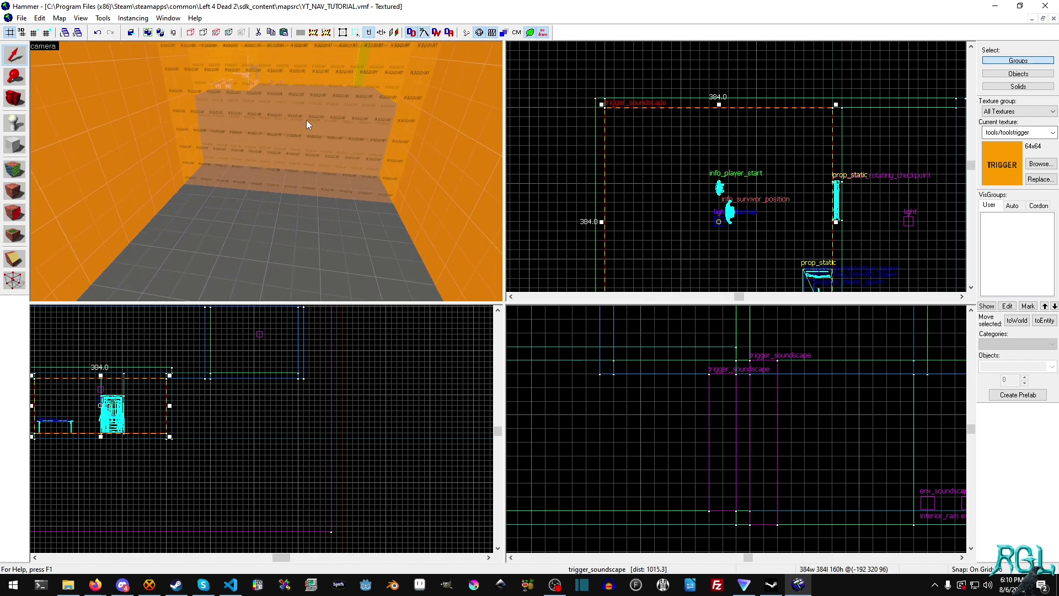
Compile and run the map in Left 4 Dead 2, and dismiss the nav errors notice
left_click(21, 19)
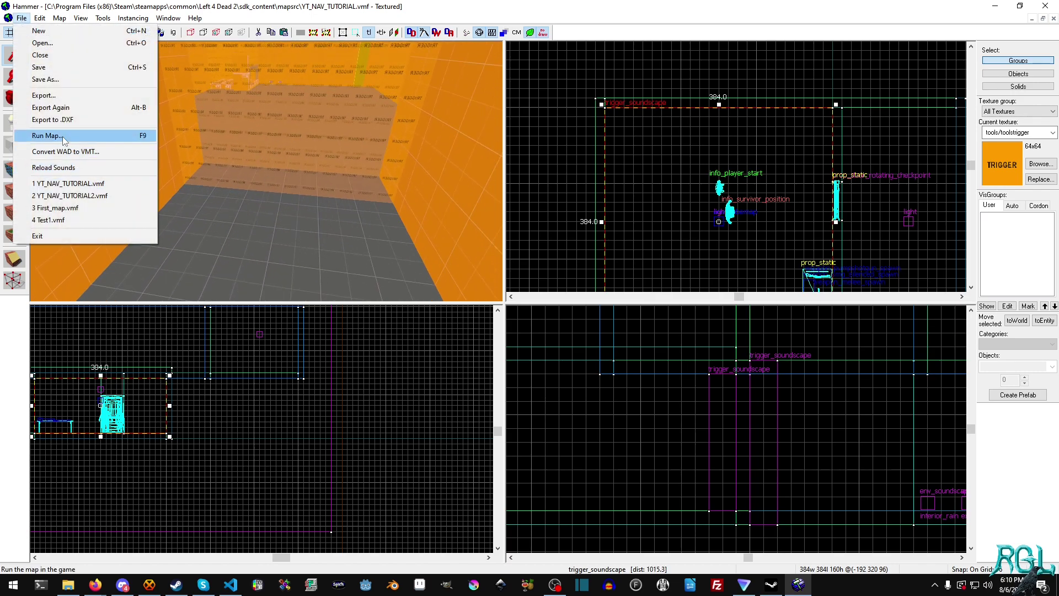
left_click(41, 136)
left_click(537, 392)
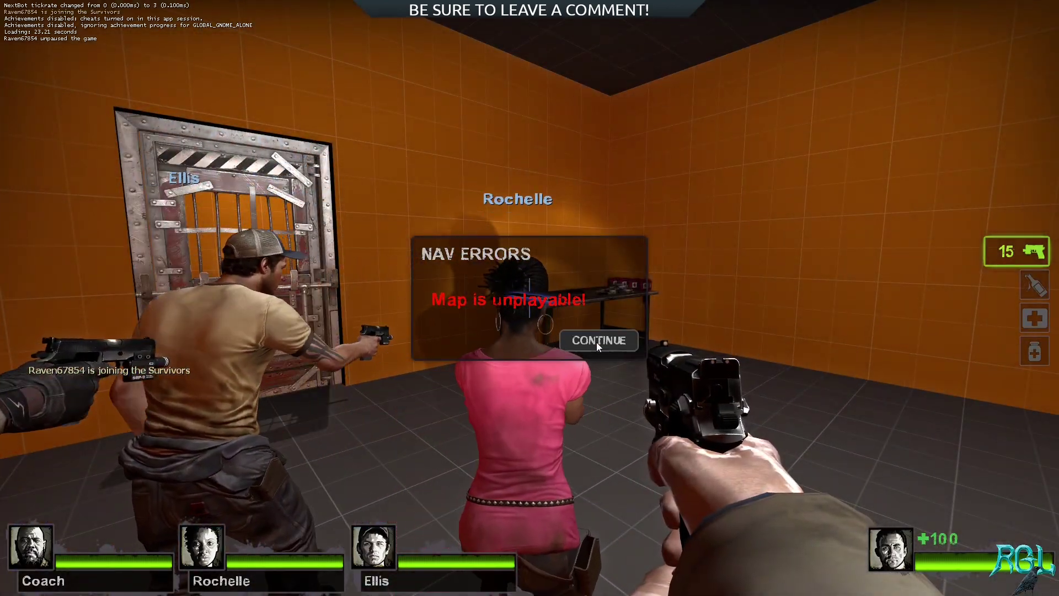
left_click(598, 342)
Leave the saferoom and walk through the corridor into the open yard to check the rain and its exterior soundscape
key("w")
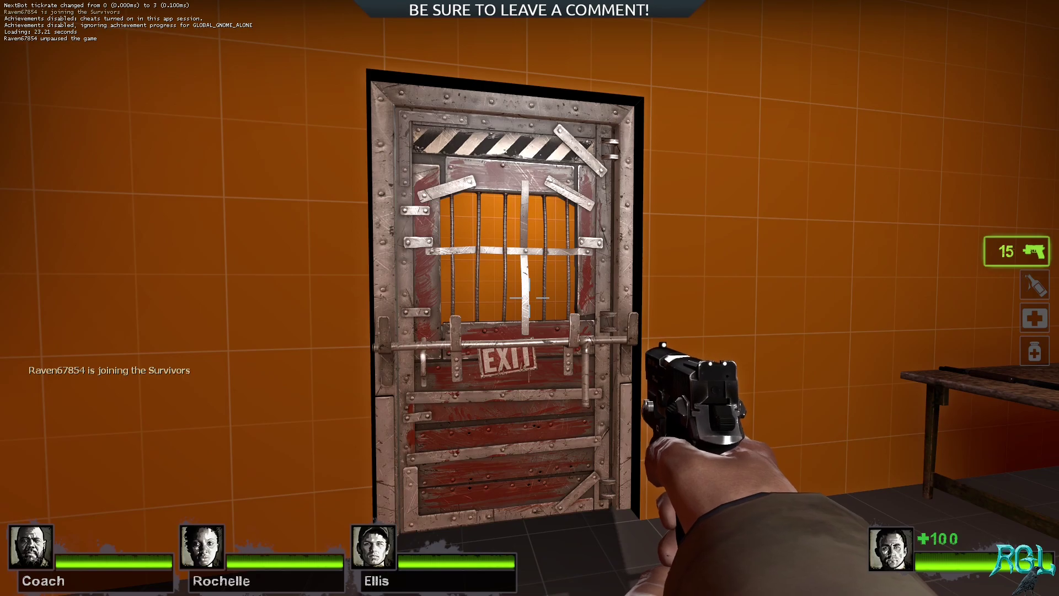
key("w")
key("e")
key("w")
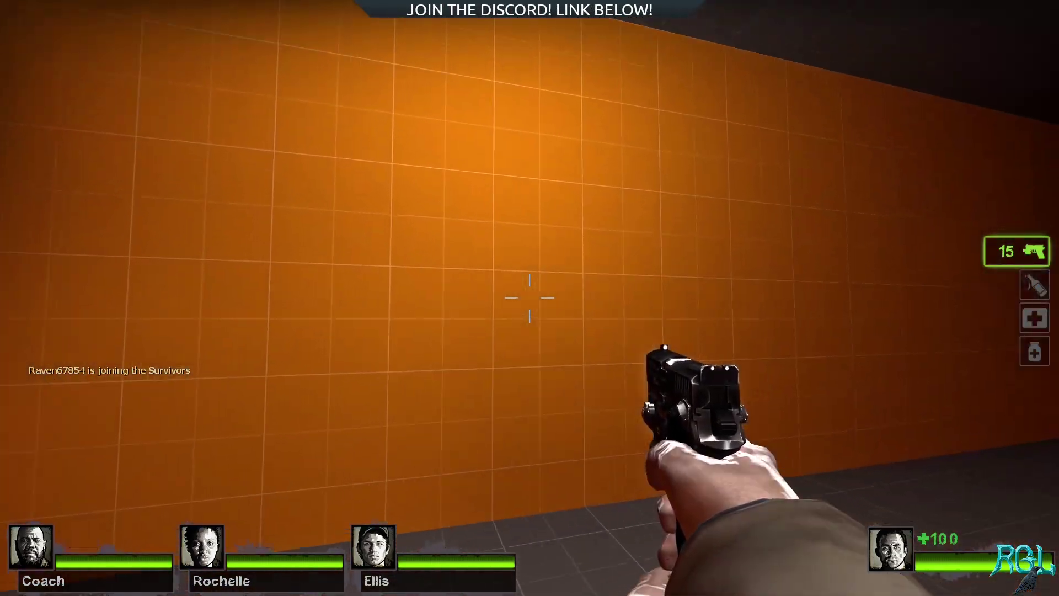
key("w")
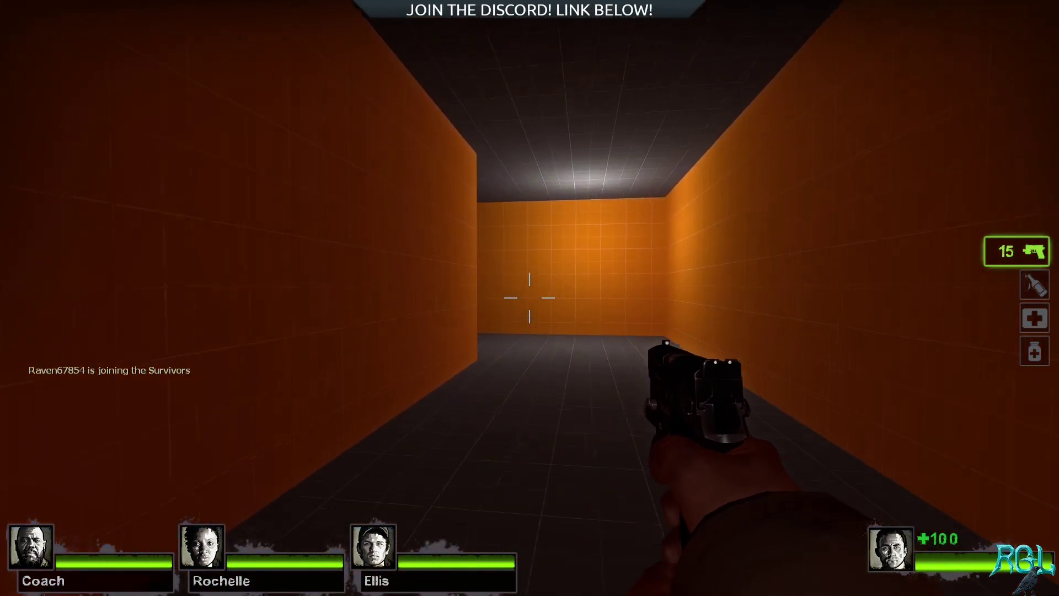
key("w")
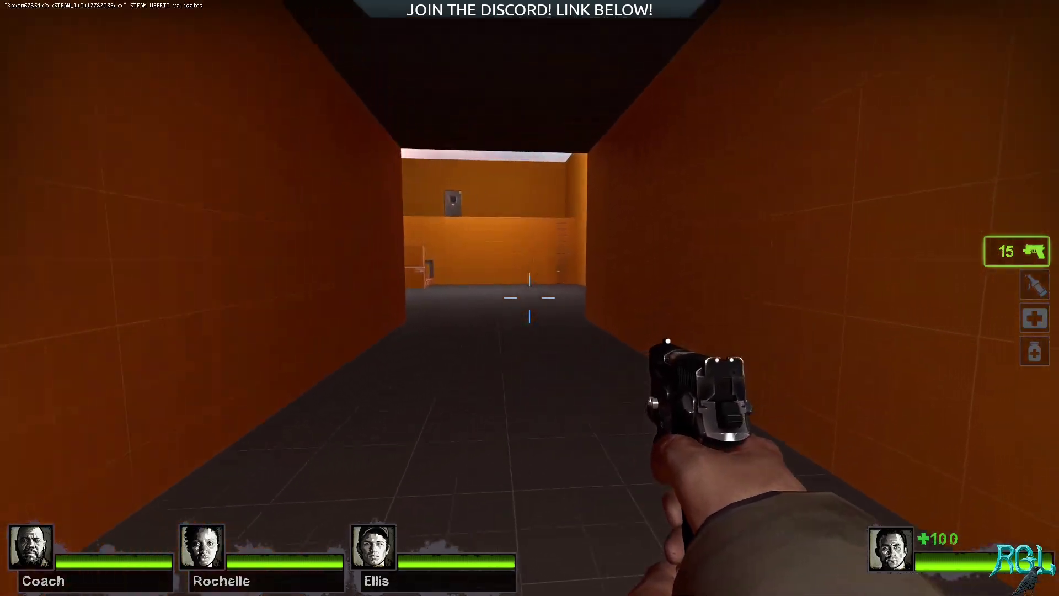
key("w")
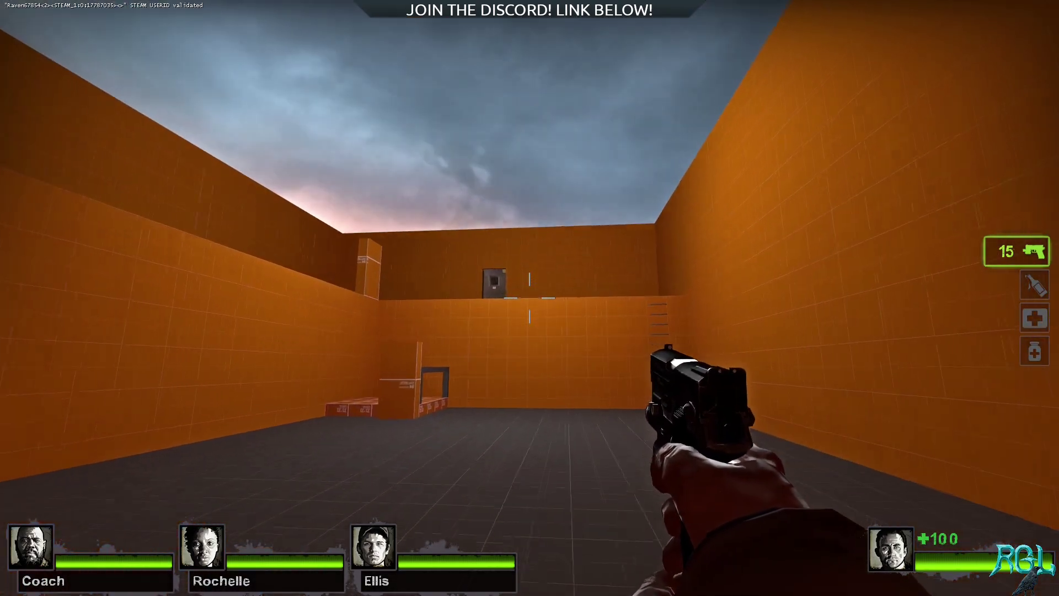
key("w")
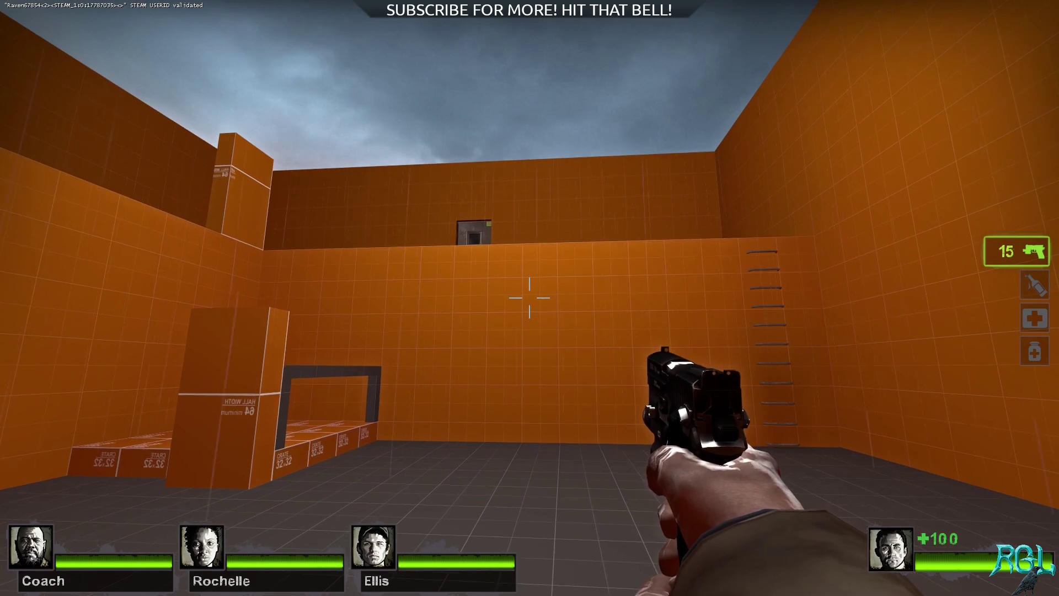
Walk back into the corridor and out to the yard again to test the switch between interior and exterior rain sounds
key("w")
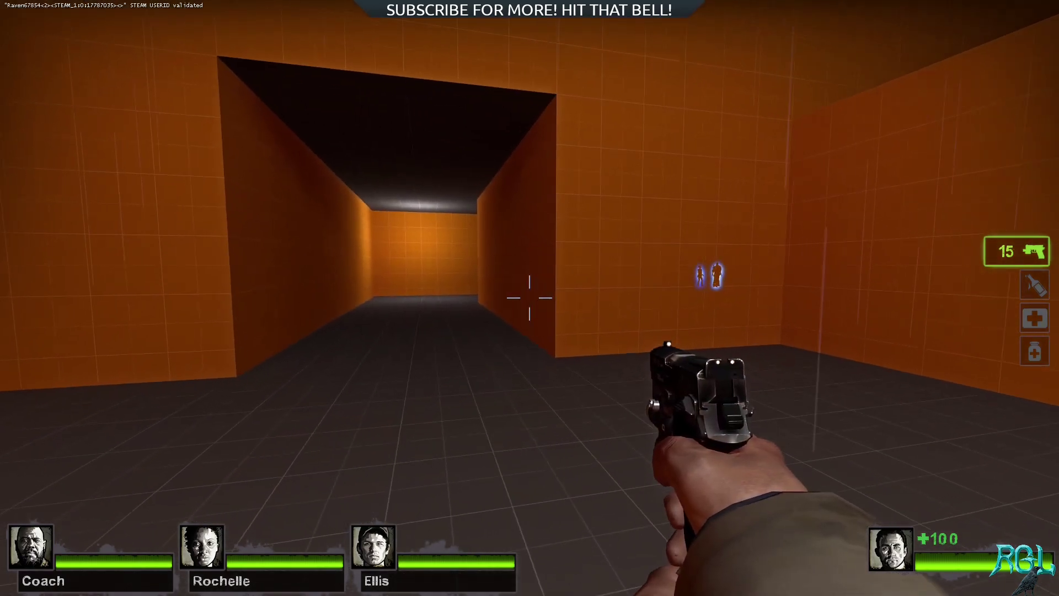
key("w")
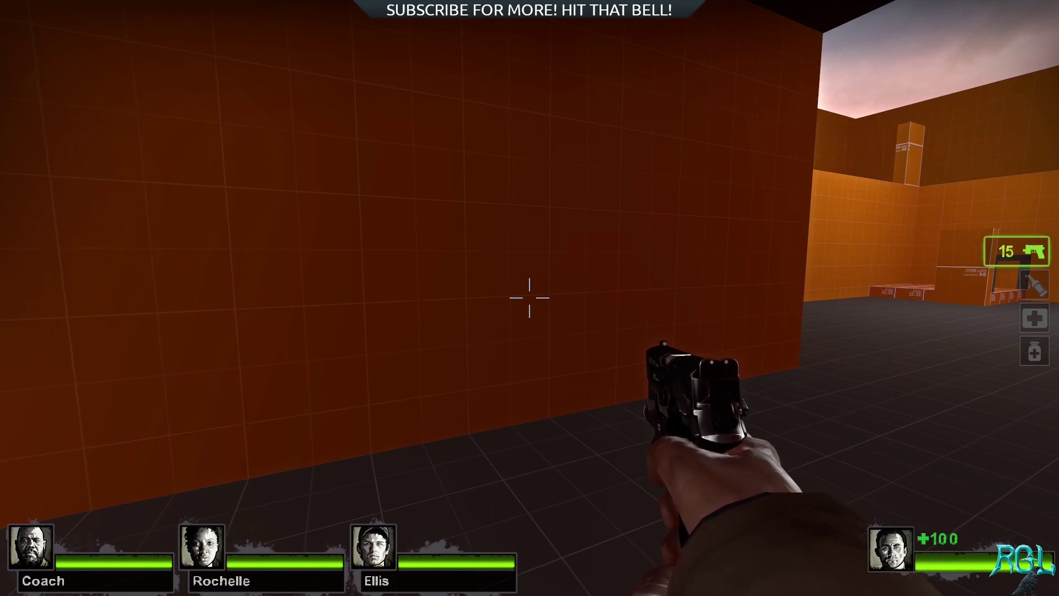
key("s")
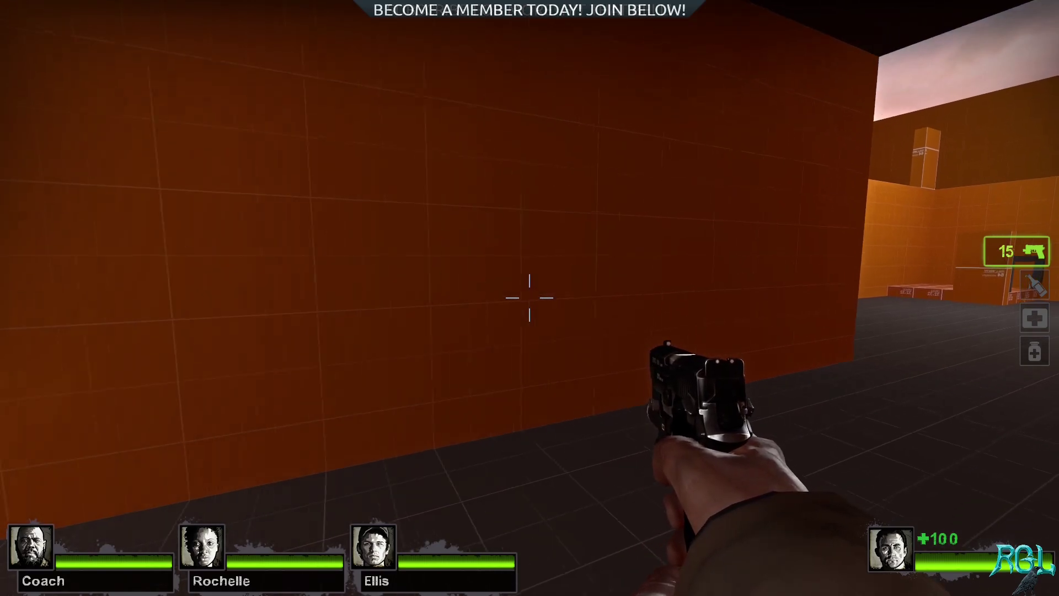
key("w")
key("d")
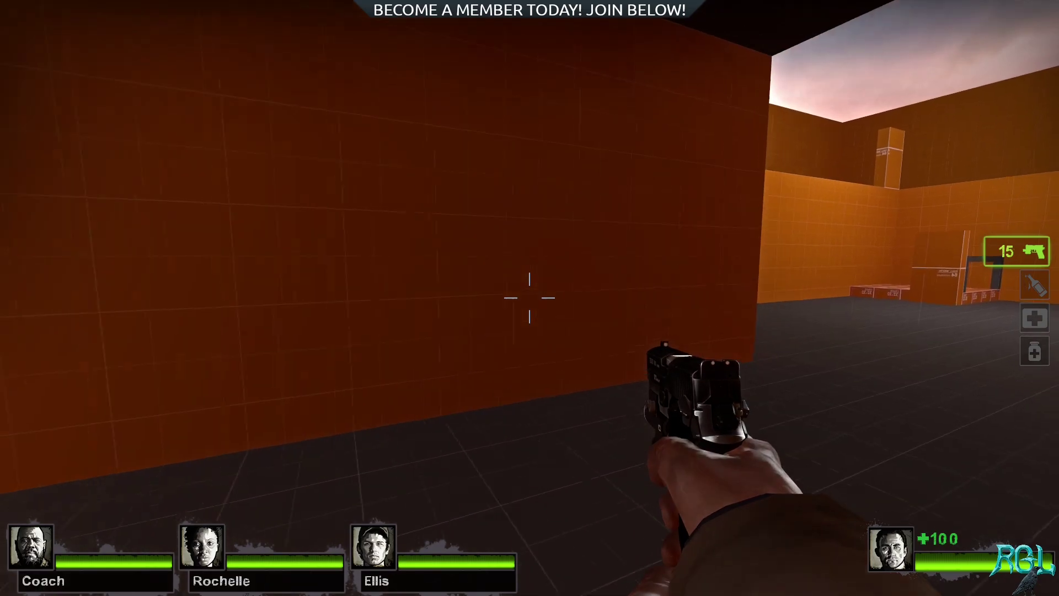
key("w")
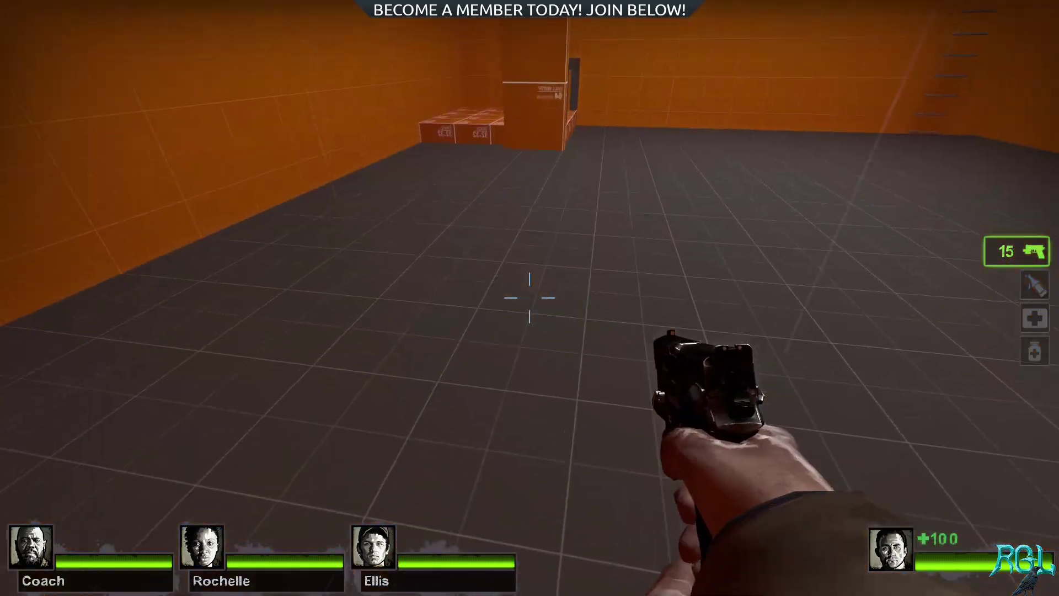
Get onto the crate platform in the yard and examine the rain around it and overhead
key("w")
key("space")
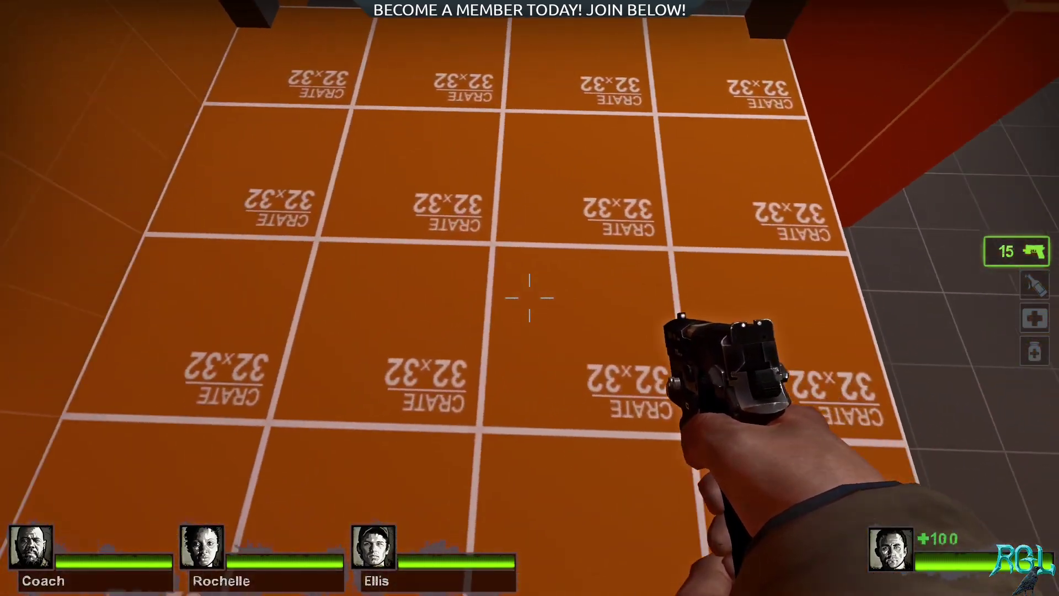
key("d")
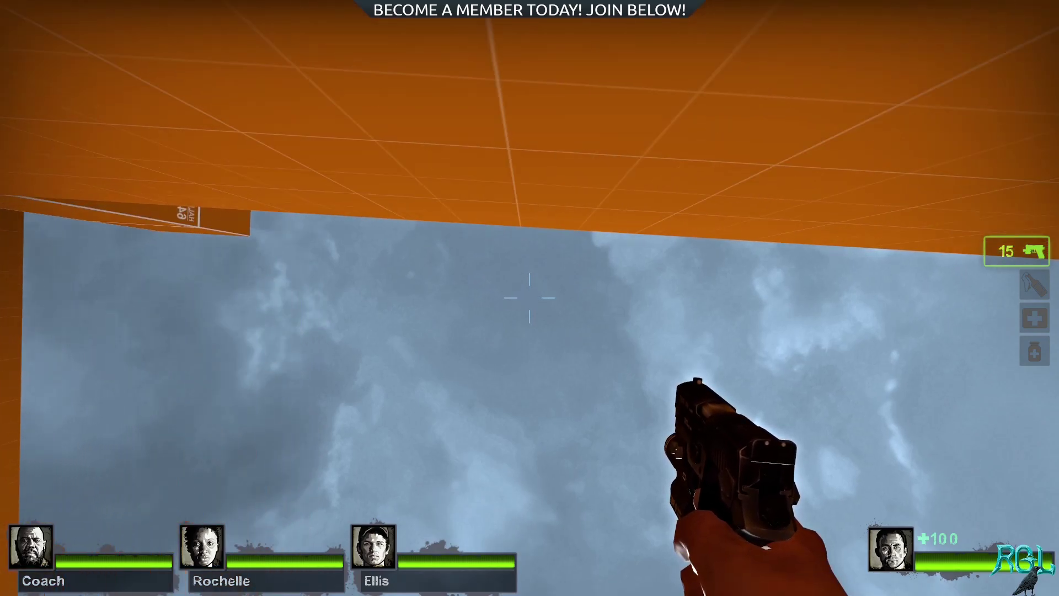
key("a")
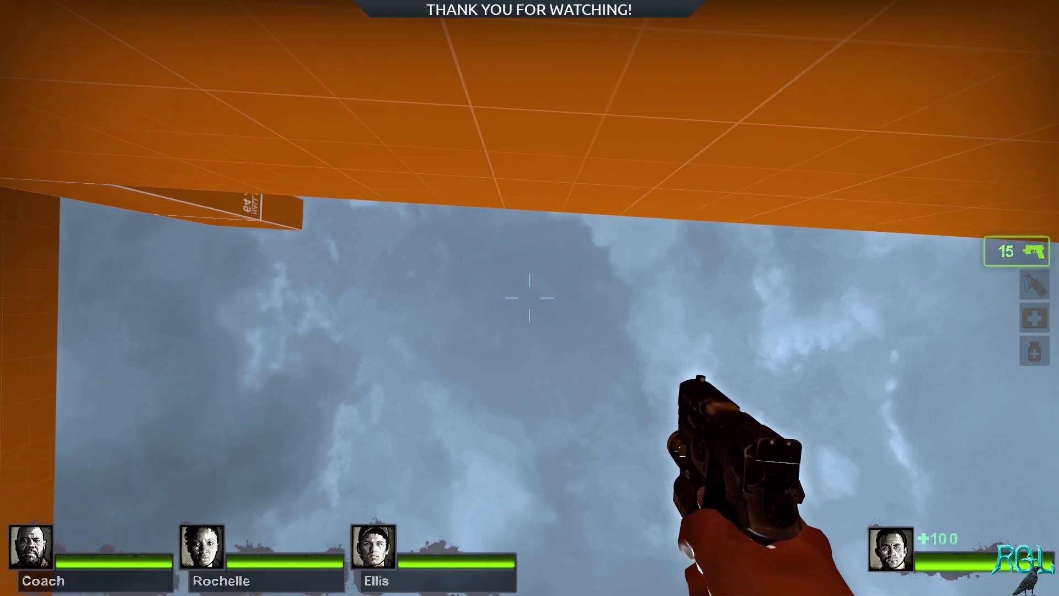
key("w")
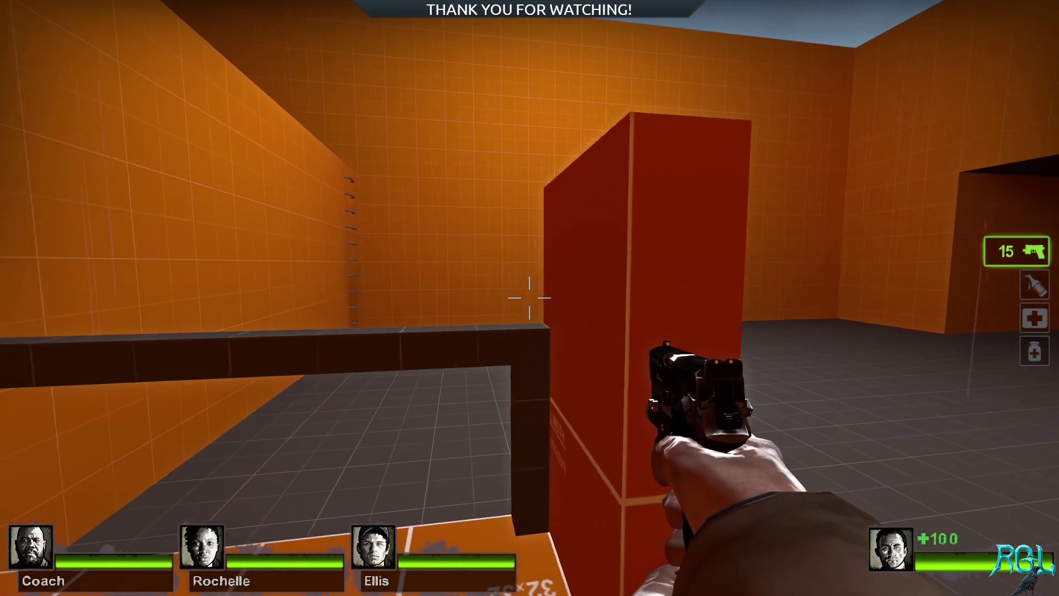
key("w")
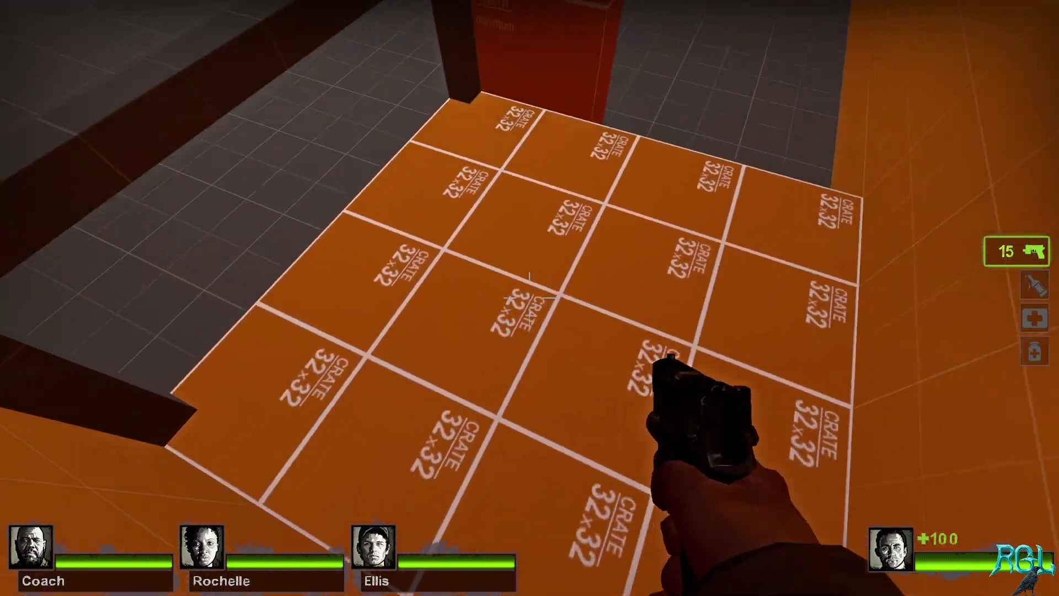
key("w")
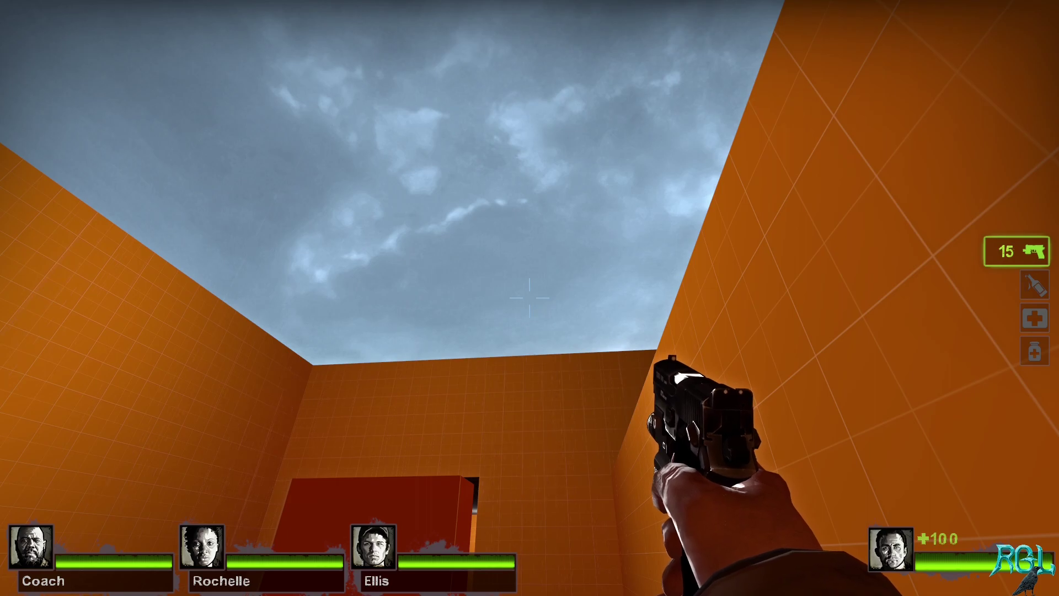
Climb the yard's wall ladder to the upper level and check the rain up there
key("w")
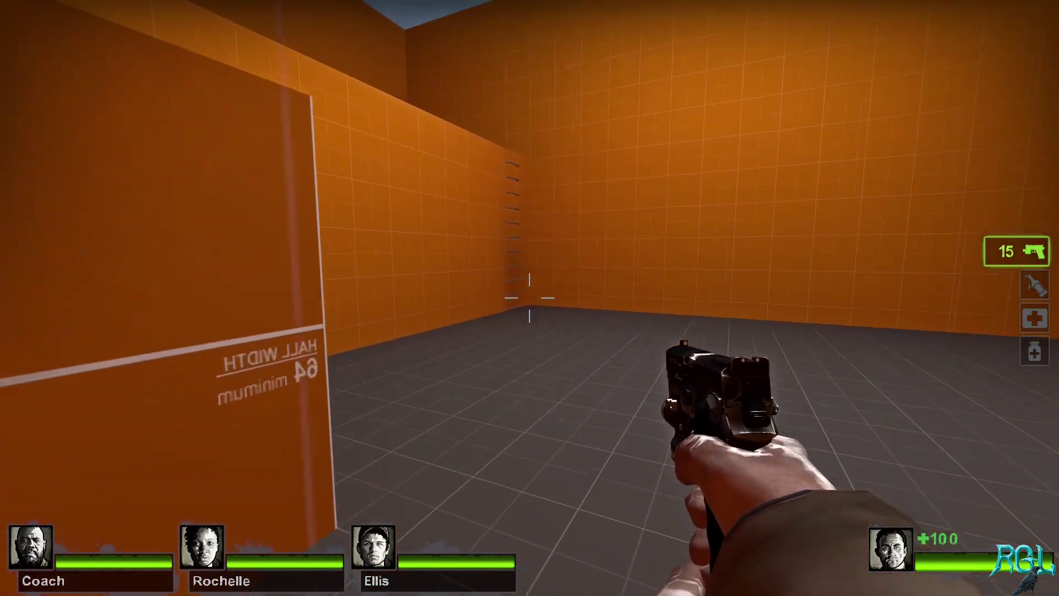
key("w")
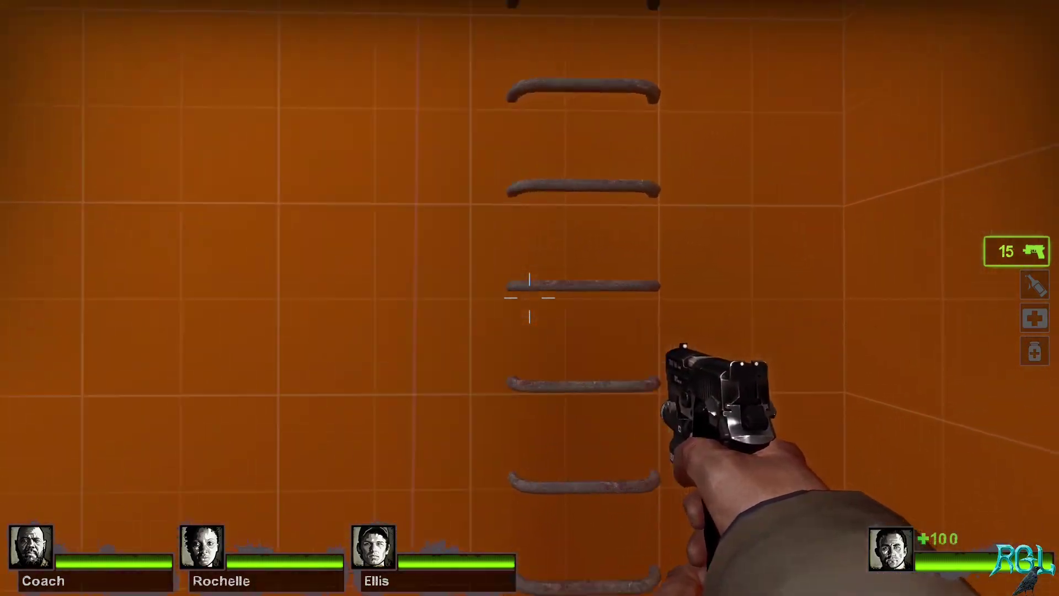
key("w")
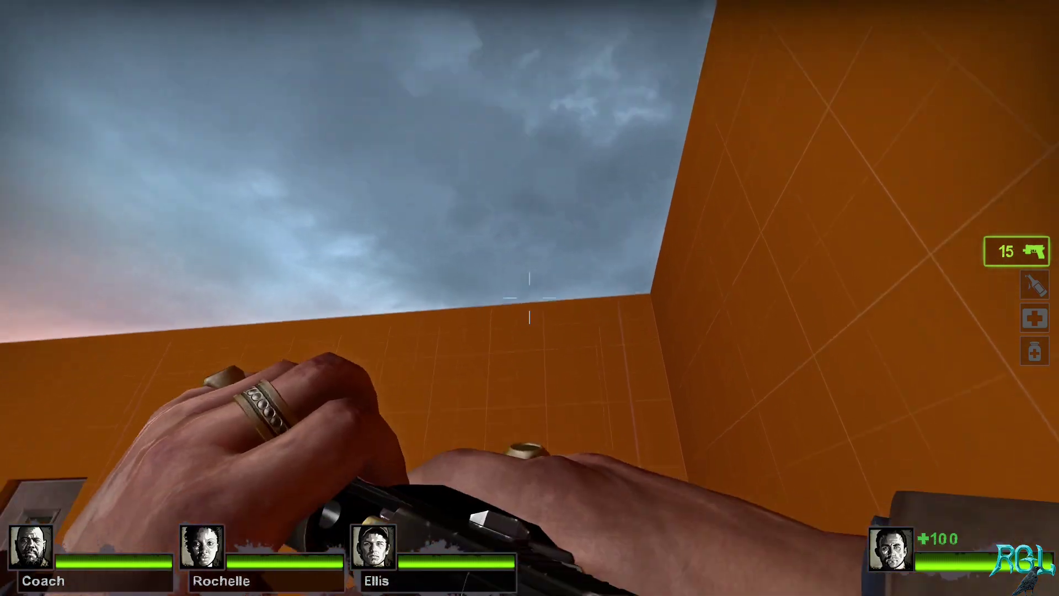
key("w")
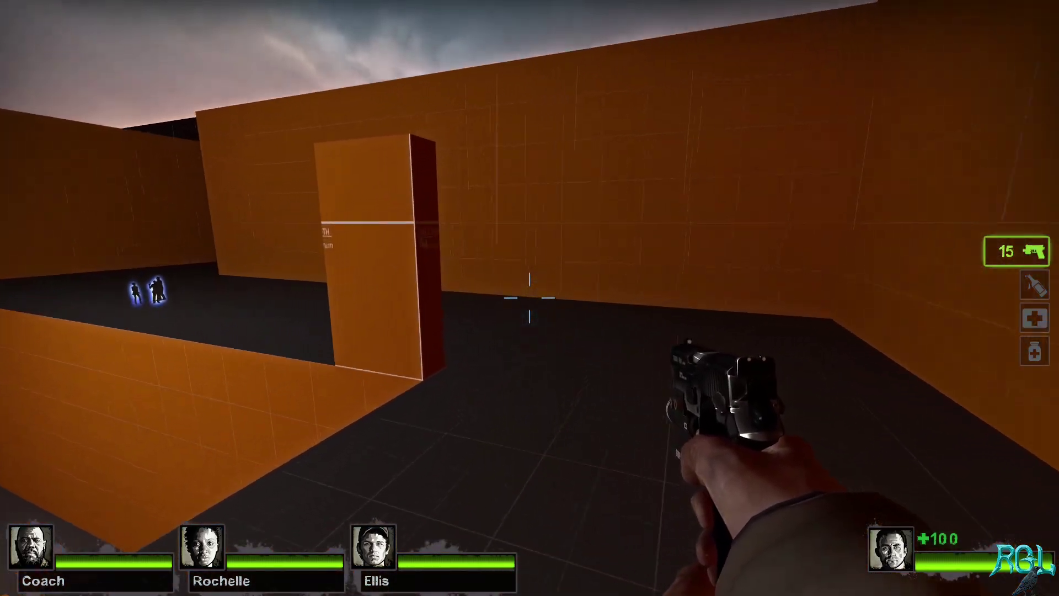
key("w")
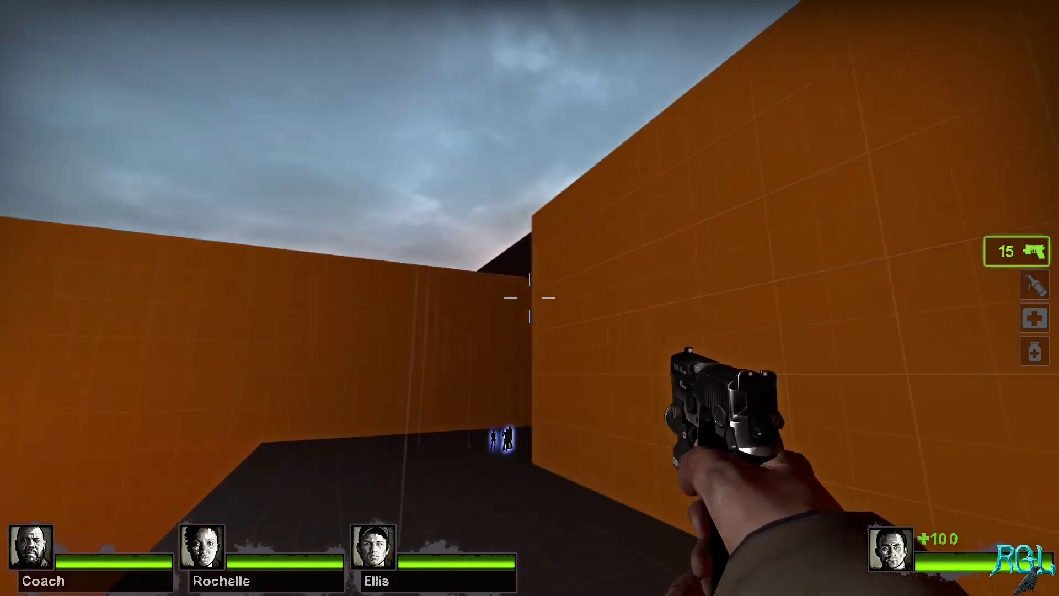
Walk along the upper level and through the roofed passage into the enclosed room to check where the rain and exterior sound stop
key("a")
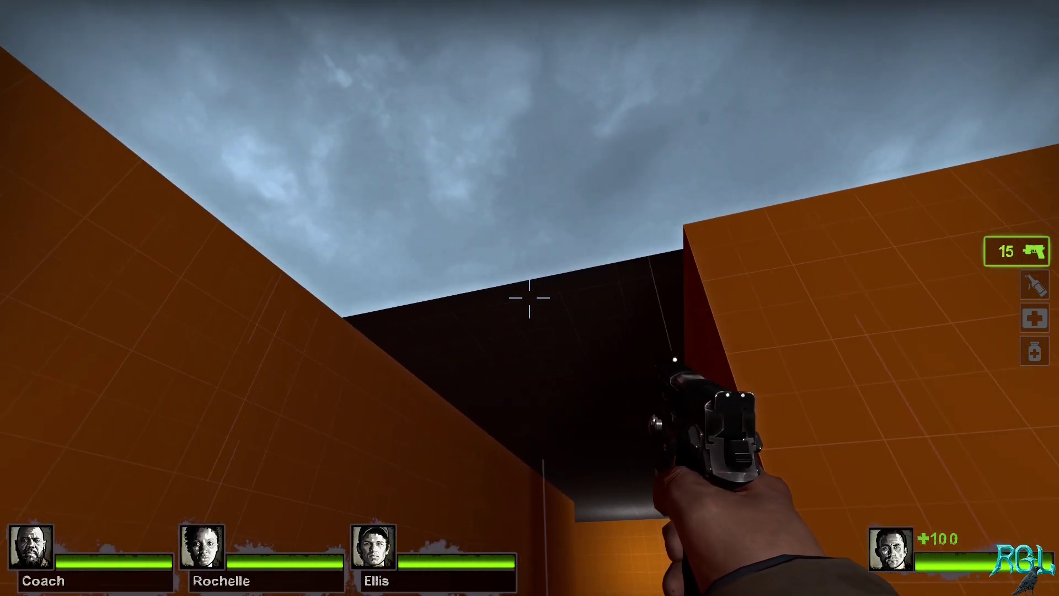
key("w")
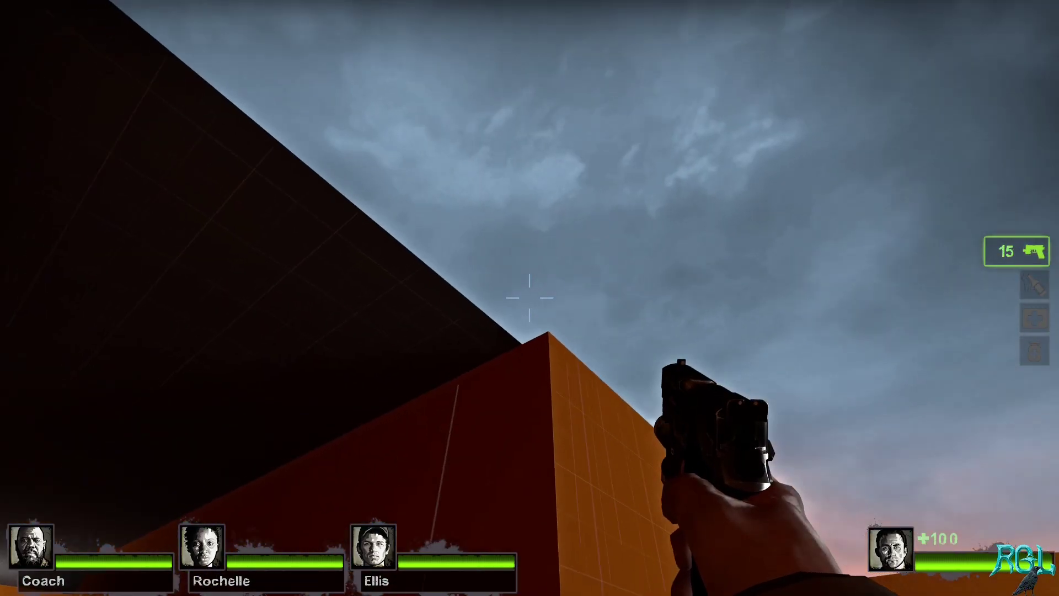
key("w")
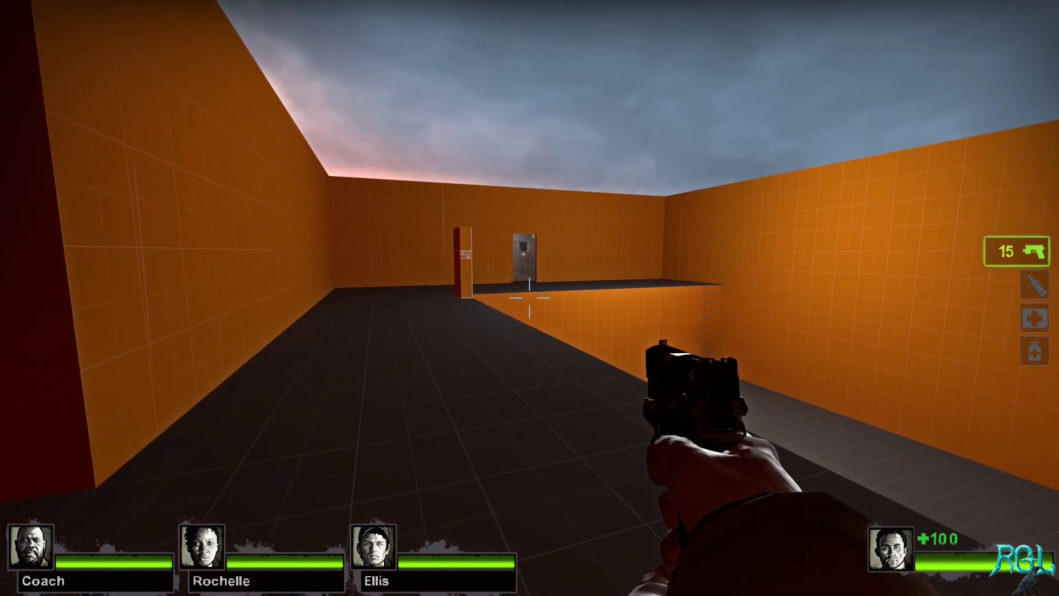
key("w")
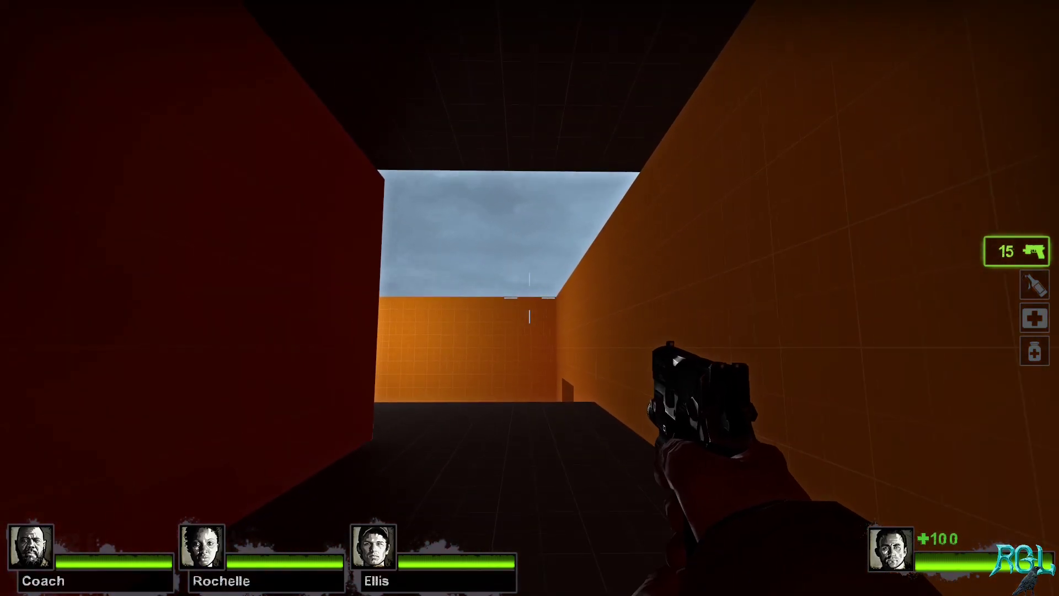
key("w")
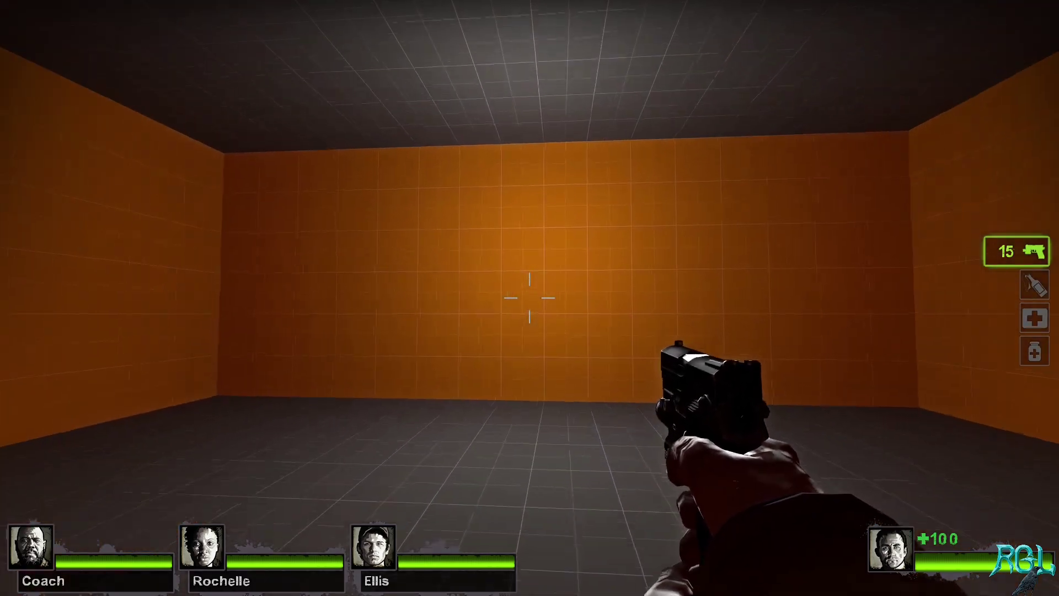
key("w")
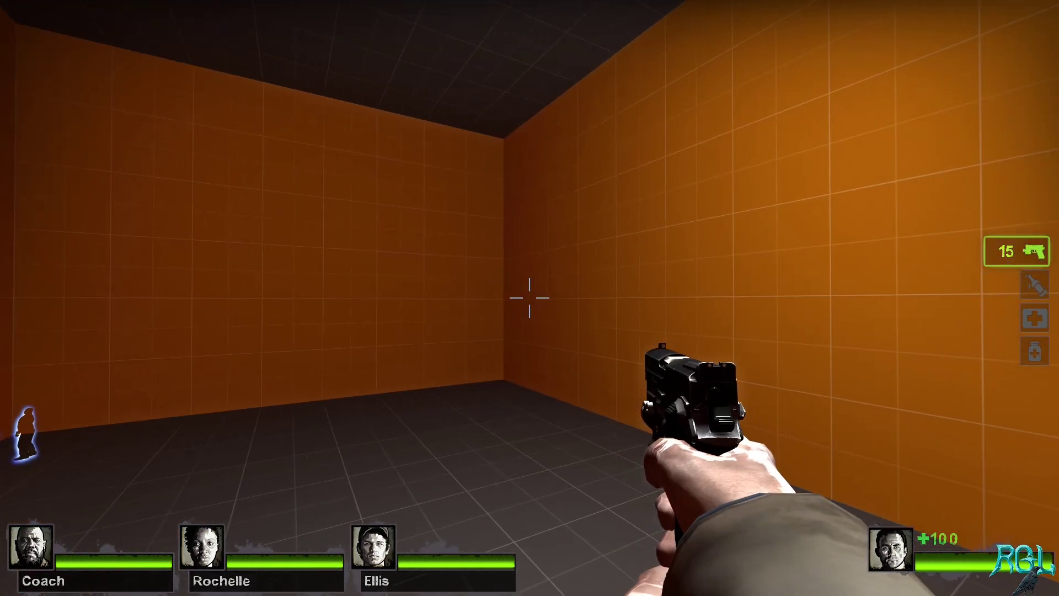
Walk back from the enclosed room through the roofed passage to the open upper level to test the return of the exterior rain
key("w")
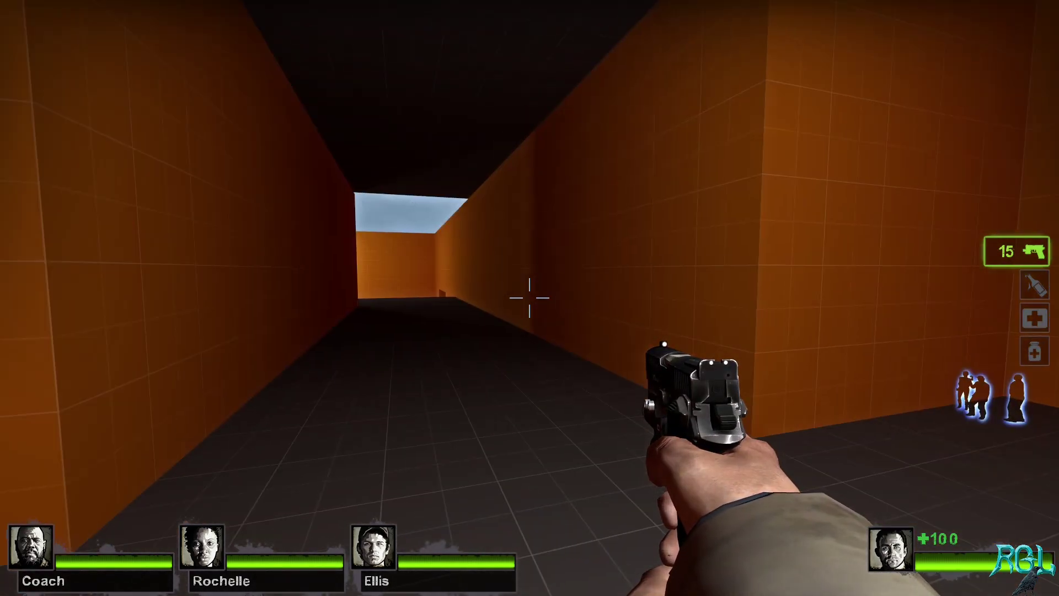
key("w")
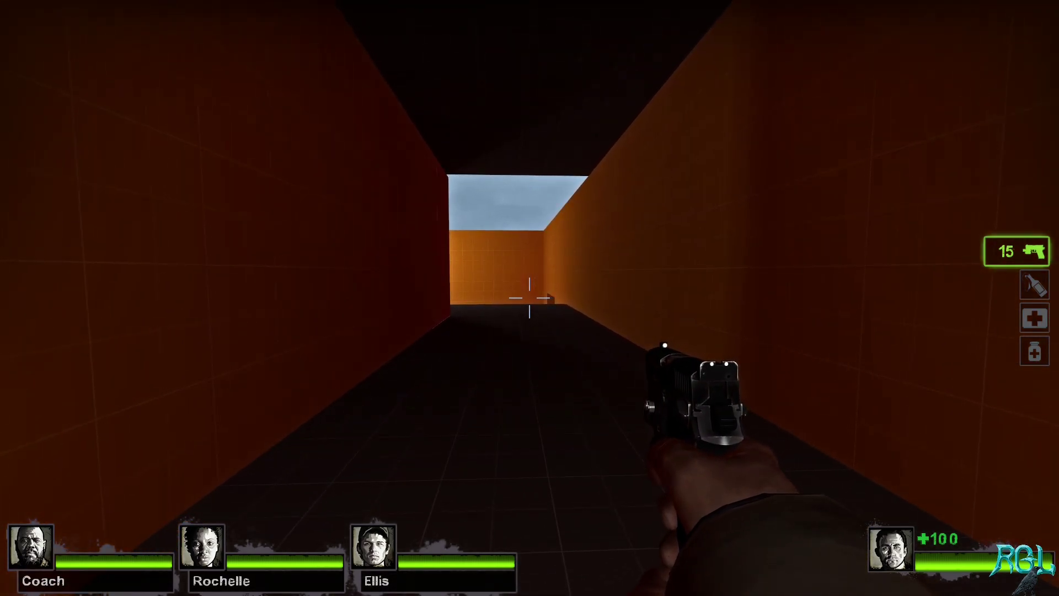
key("w")
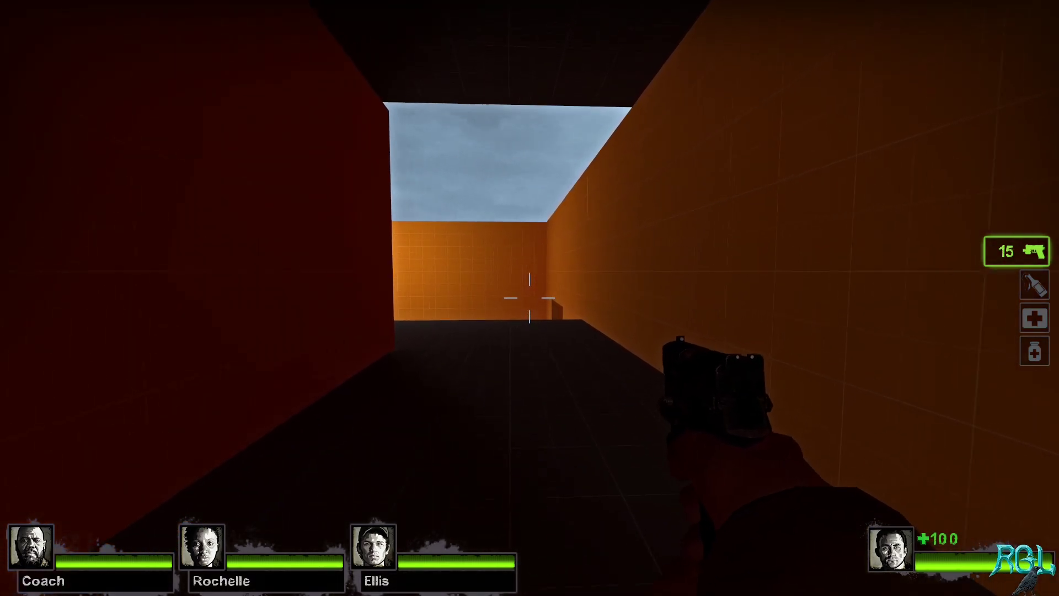
key("w")
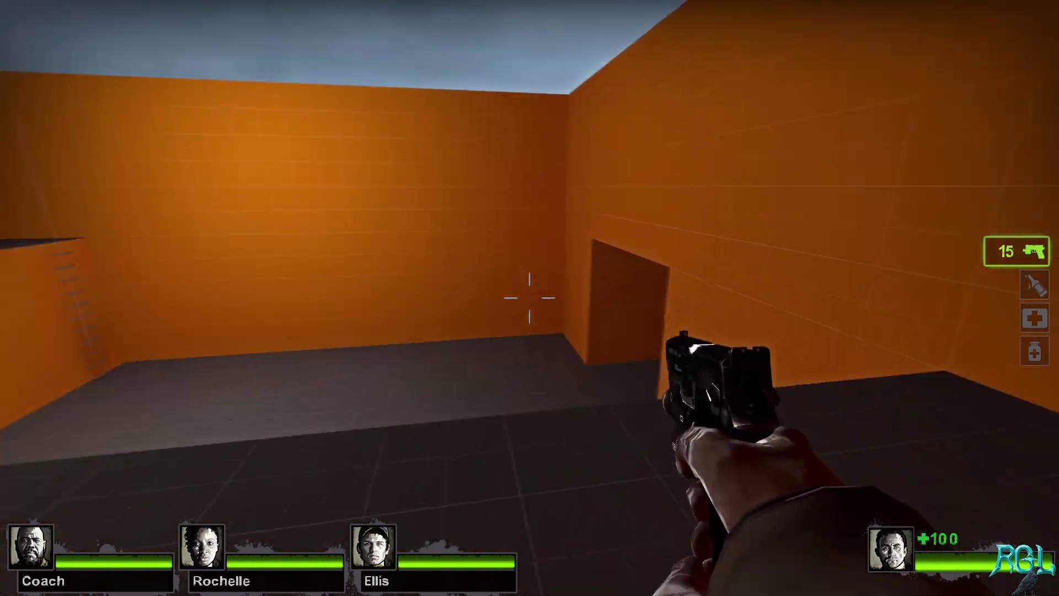
key("w")
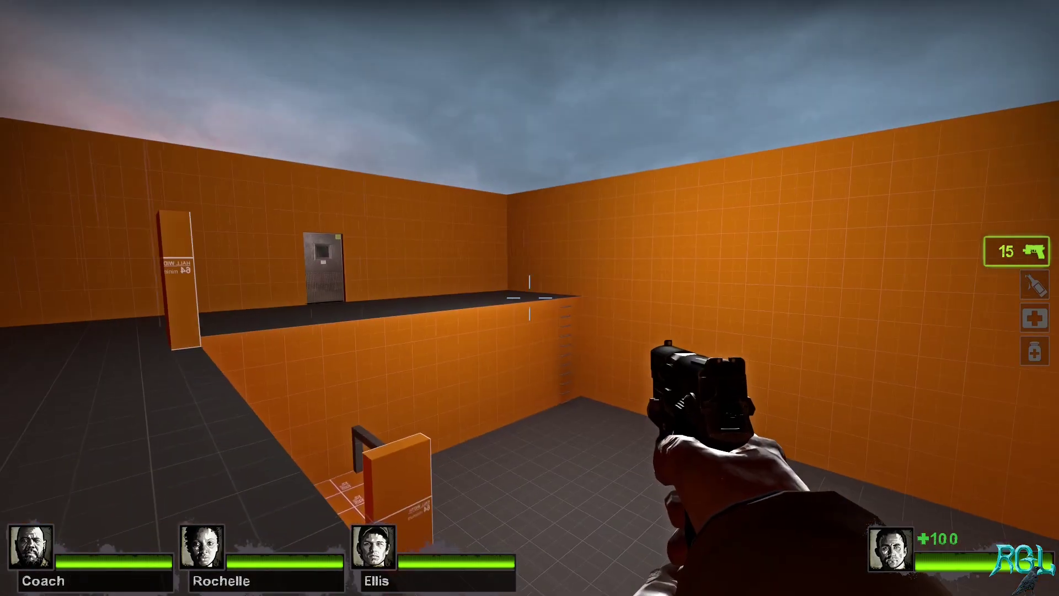